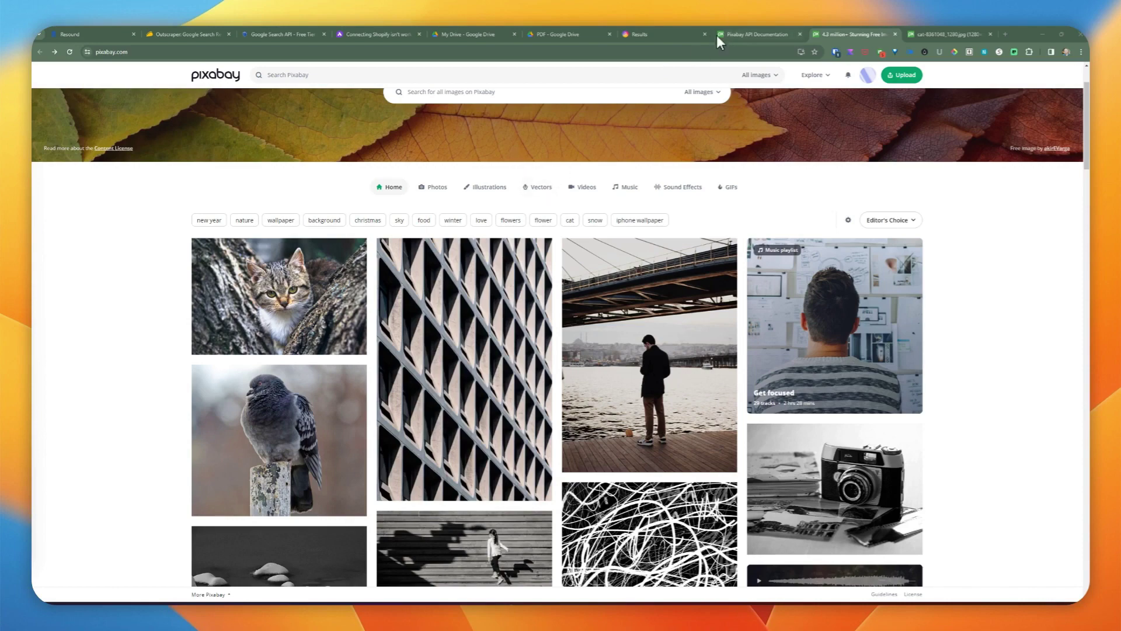
# Step: Look over the example request and response in the Pixabay API documentation and the sample cat image
pyautogui.click(753, 34)
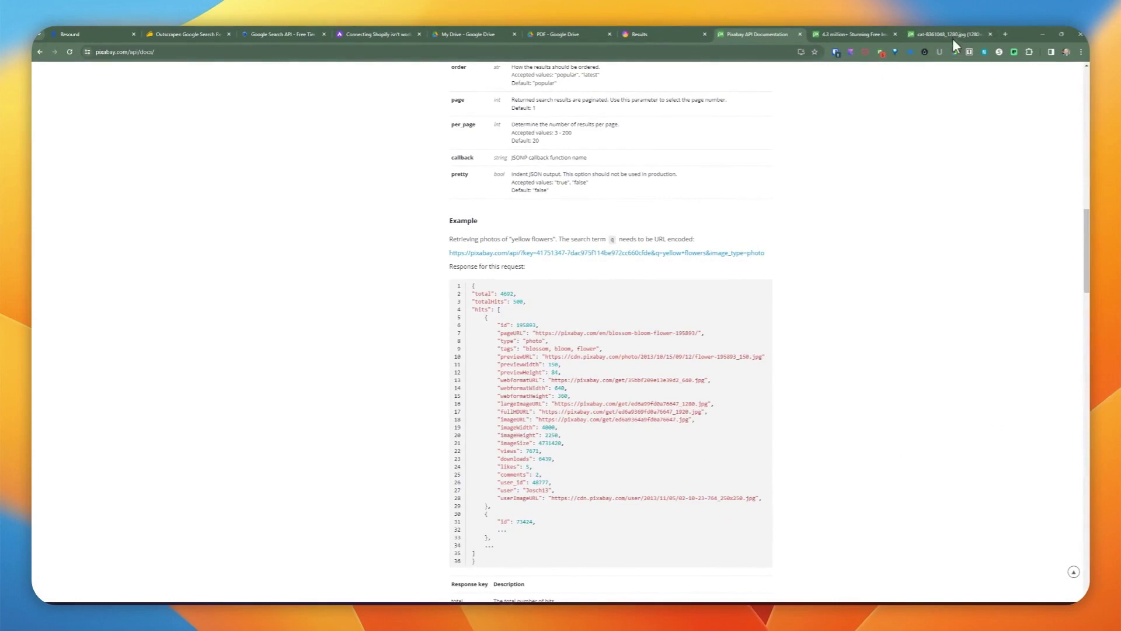
pyautogui.click(954, 37)
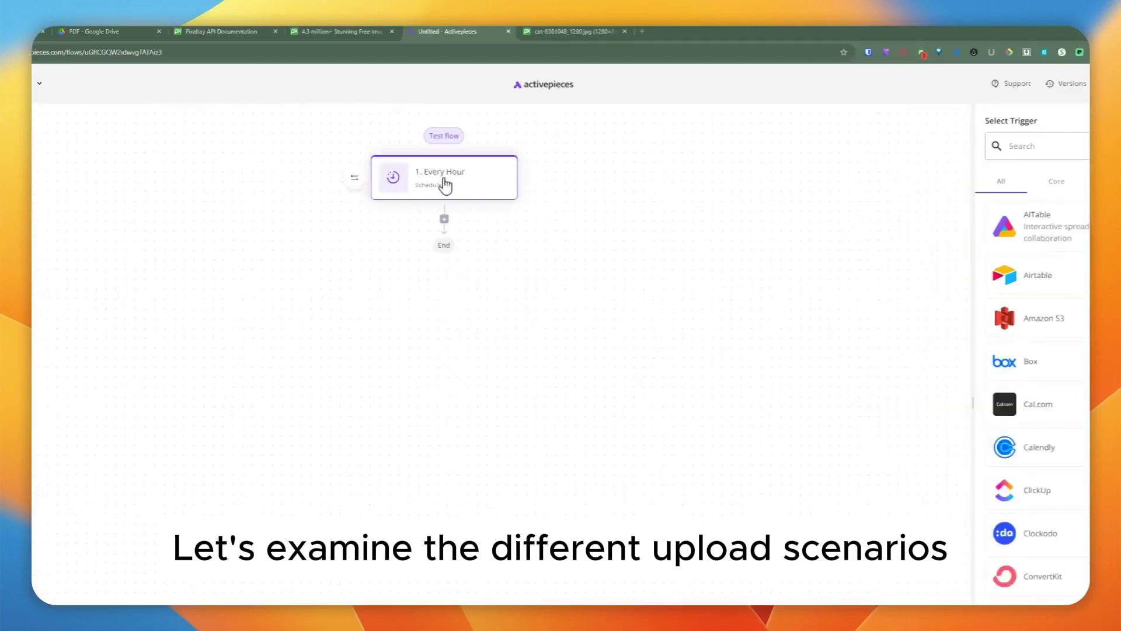
# Step: Add a Google Drive step with the Upload file action after the Every Hour trigger in the Activepieces flow
pyautogui.click(443, 182)
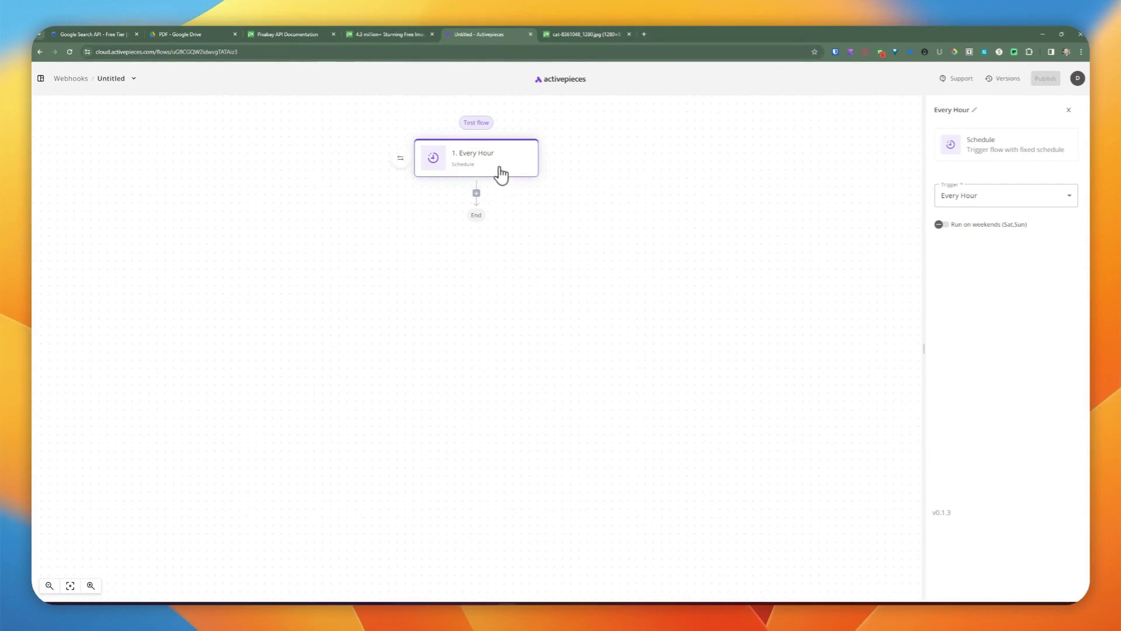
pyautogui.click(476, 193)
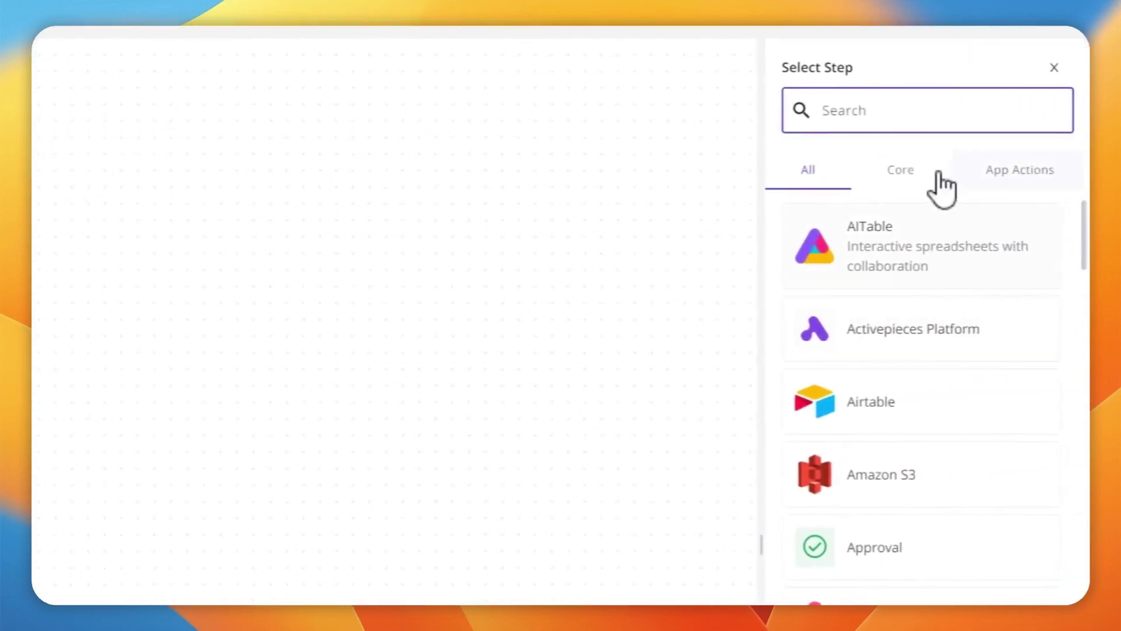
pyautogui.write('go')
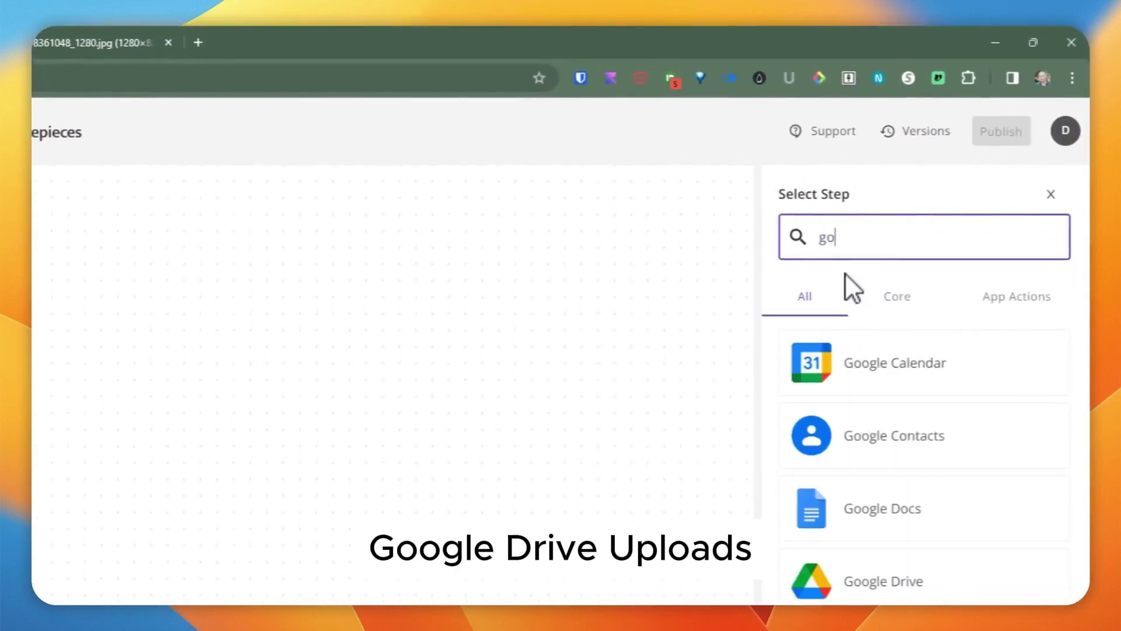
pyautogui.write('o')
pyautogui.click(855, 582)
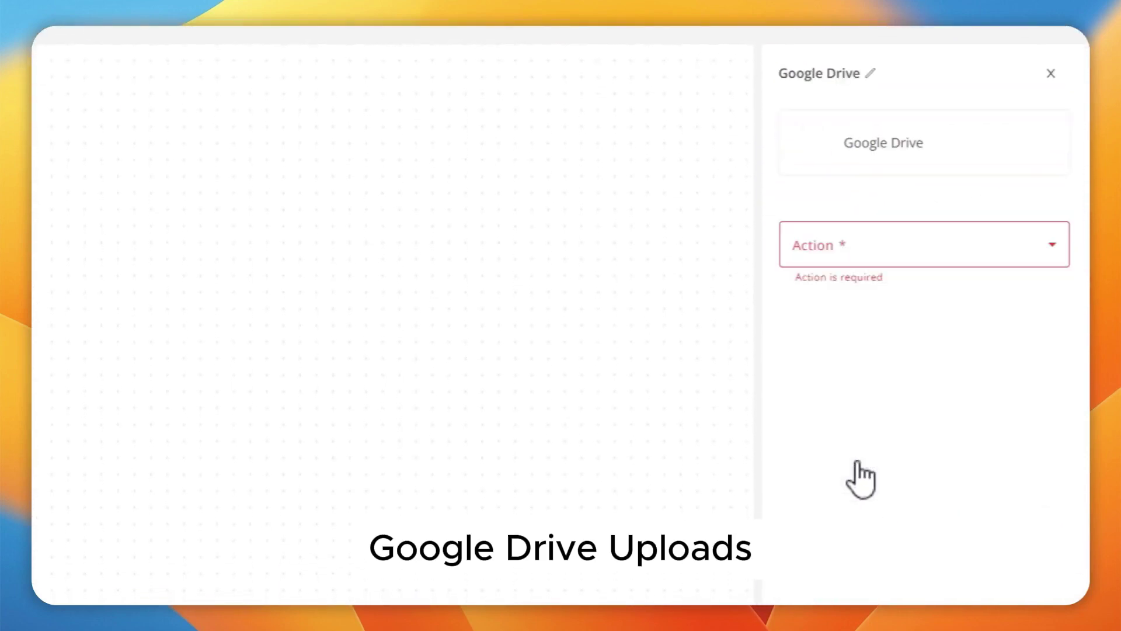
pyautogui.click(889, 248)
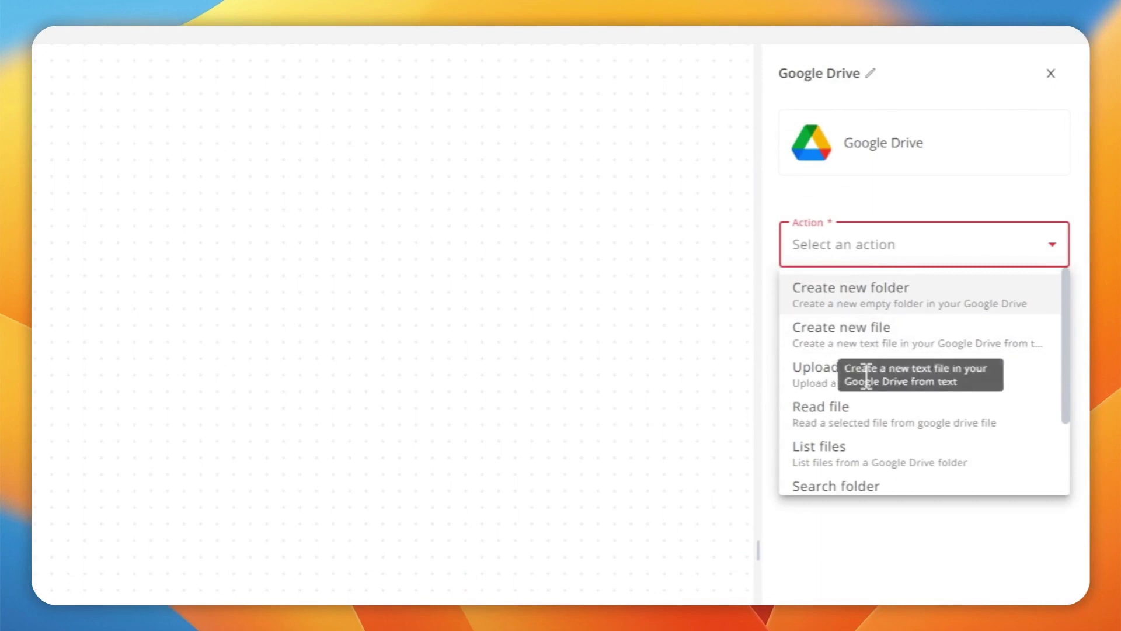
pyautogui.click(834, 379)
# Step: Select the google-drive connection for the upload step and set the file name to test.jpg
pyautogui.click(864, 346)
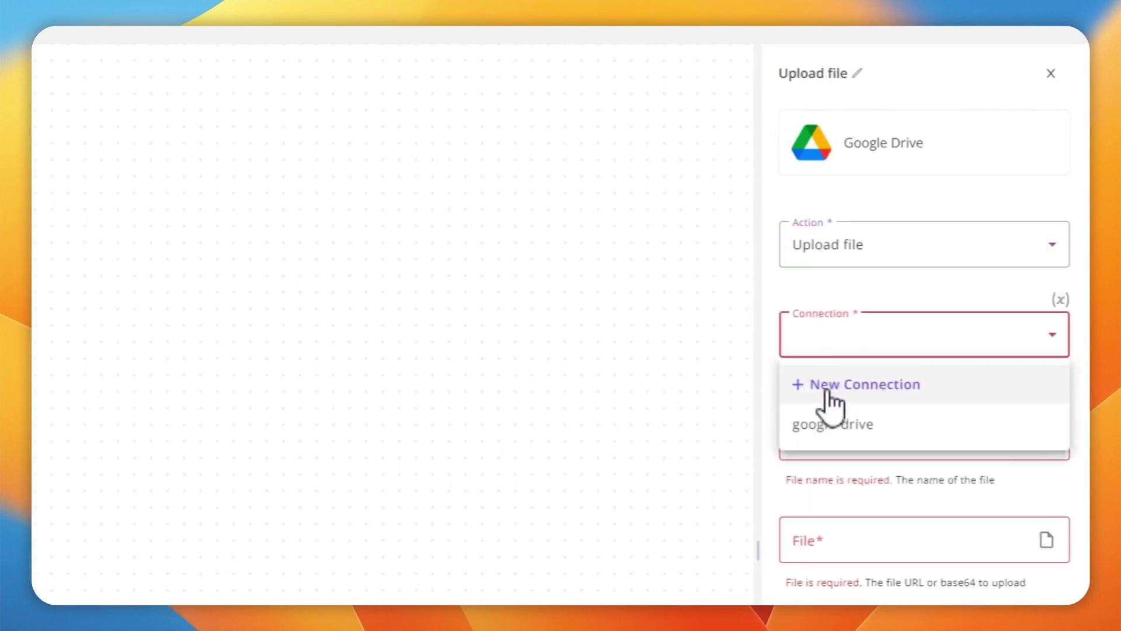
pyautogui.click(826, 424)
pyautogui.click(878, 403)
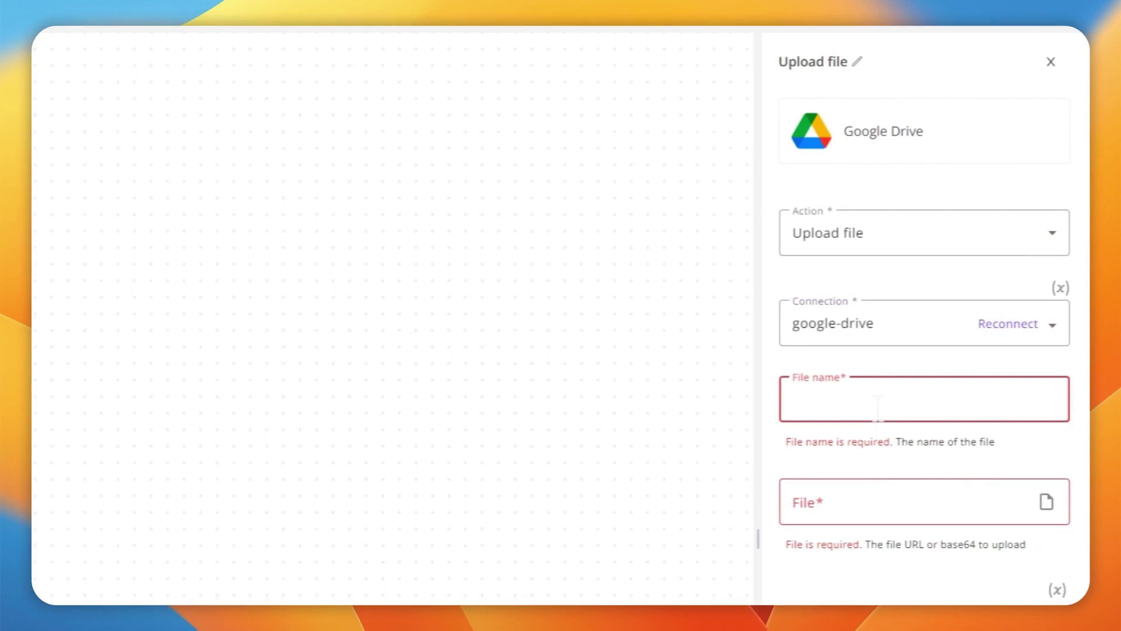
pyautogui.write('test.jpg')
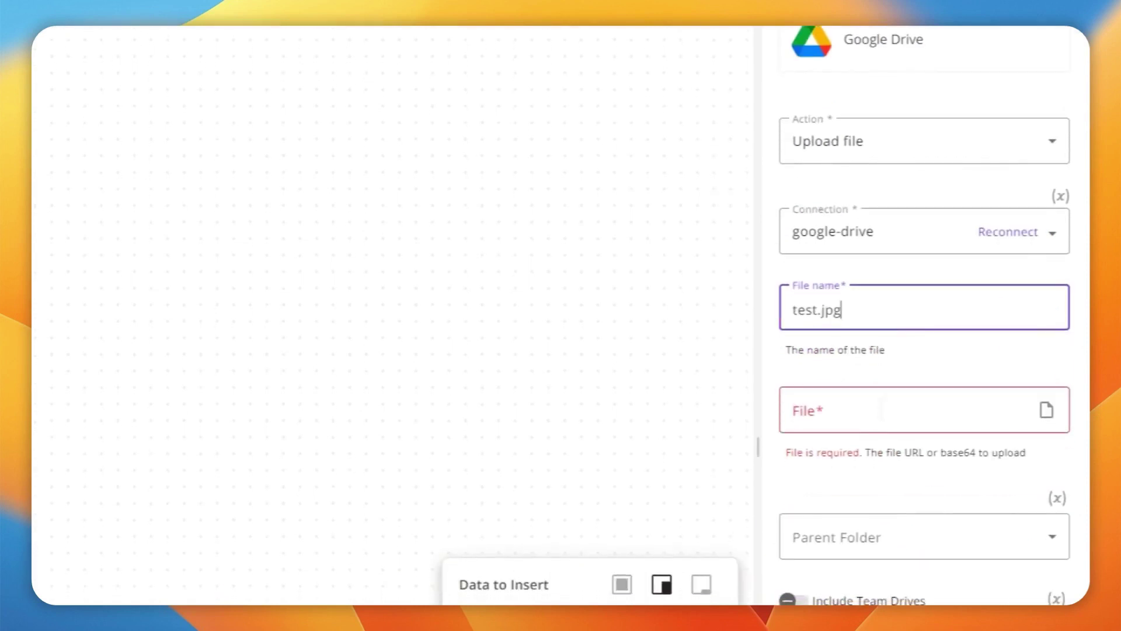
pyautogui.click(799, 426)
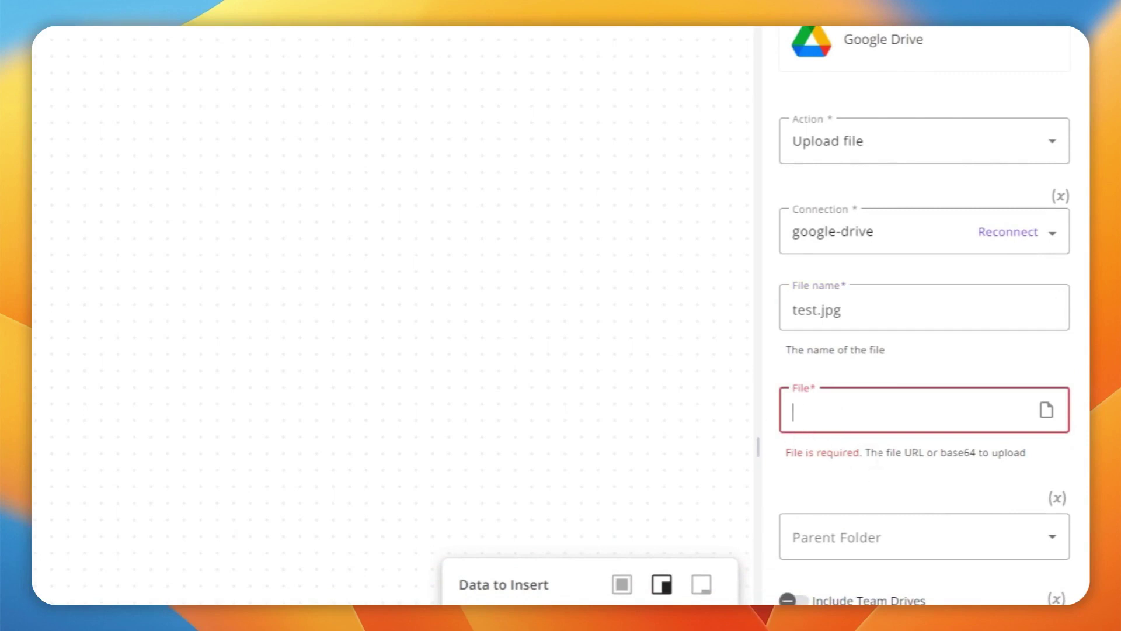
pyautogui.moveTo(866, 453); pyautogui.dragTo(979, 444)
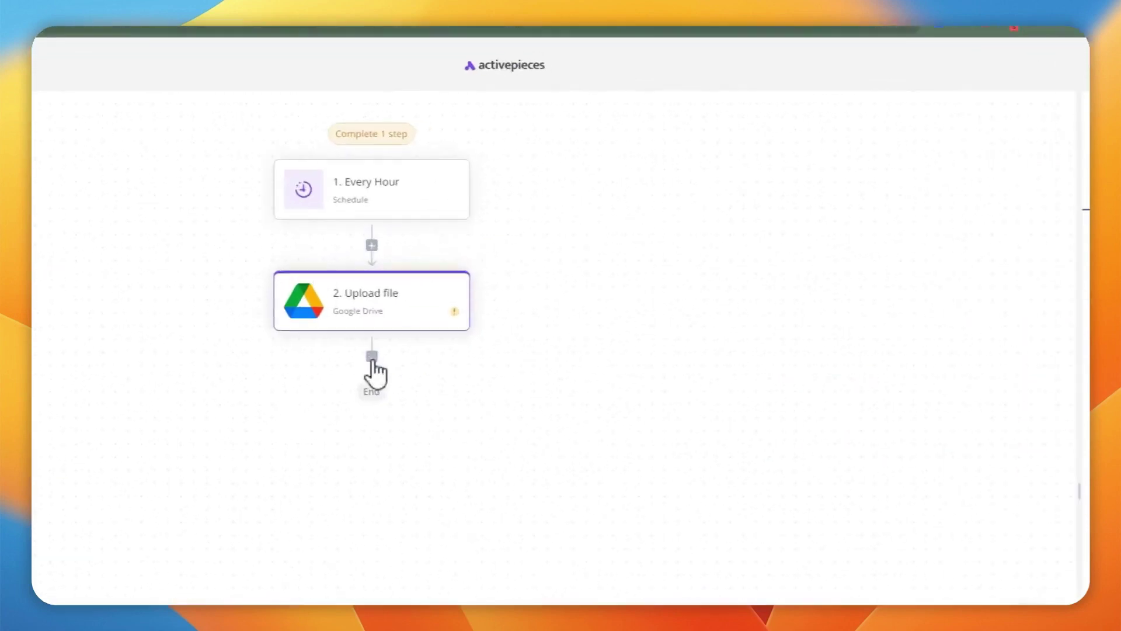
# Step: Add a Wordpress step with the Create Post action after the Upload file step
pyautogui.click(372, 357)
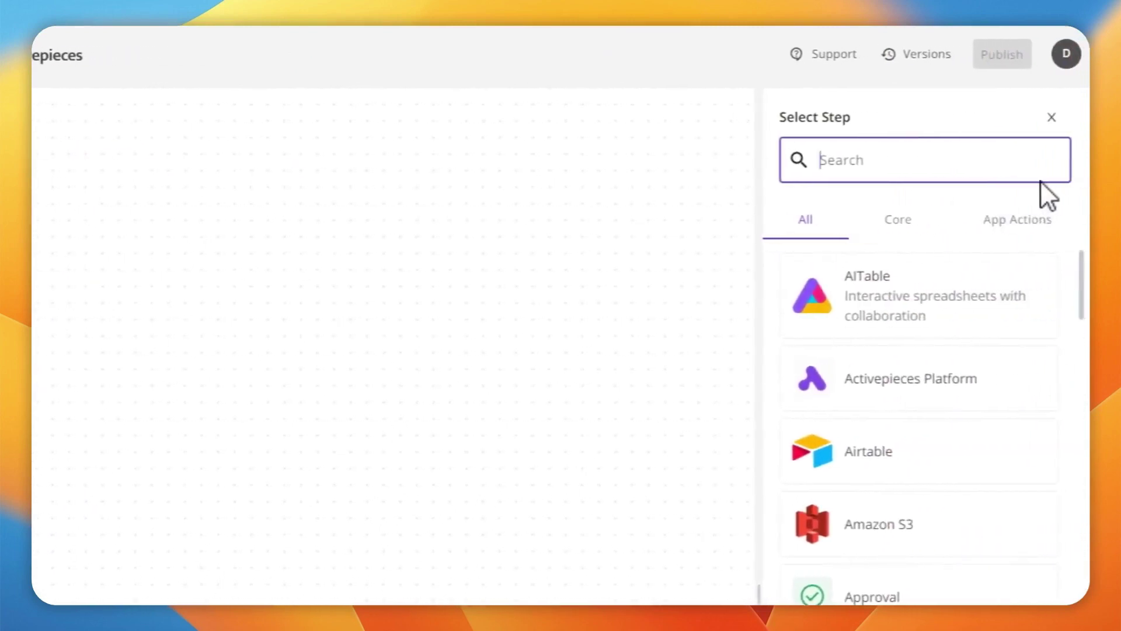
pyautogui.write('wor')
pyautogui.click(932, 285)
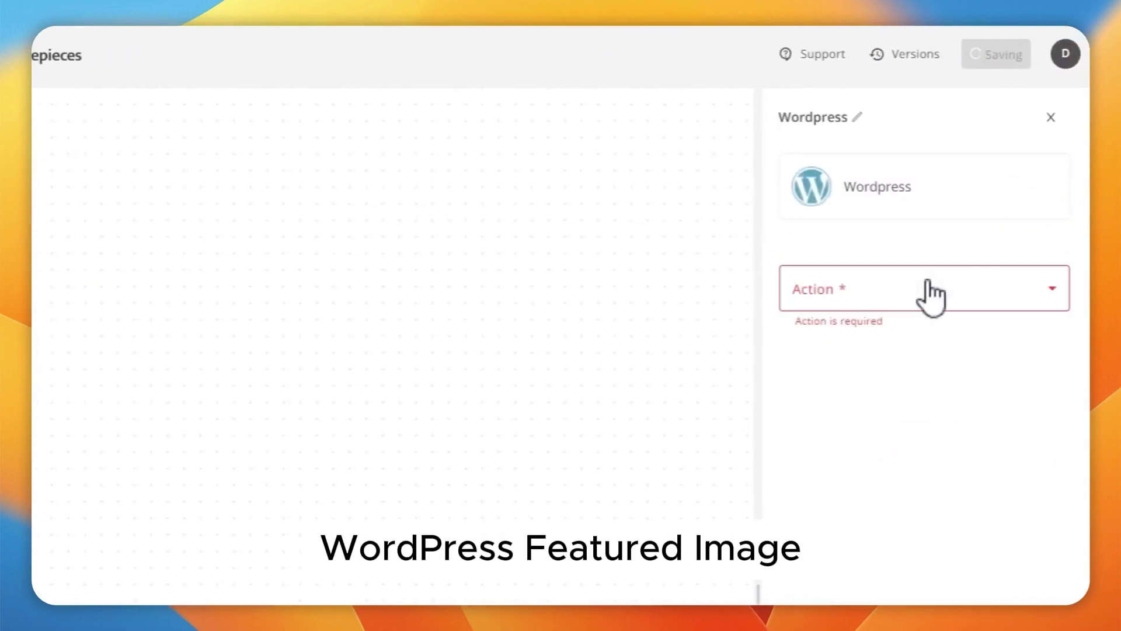
pyautogui.click(916, 307)
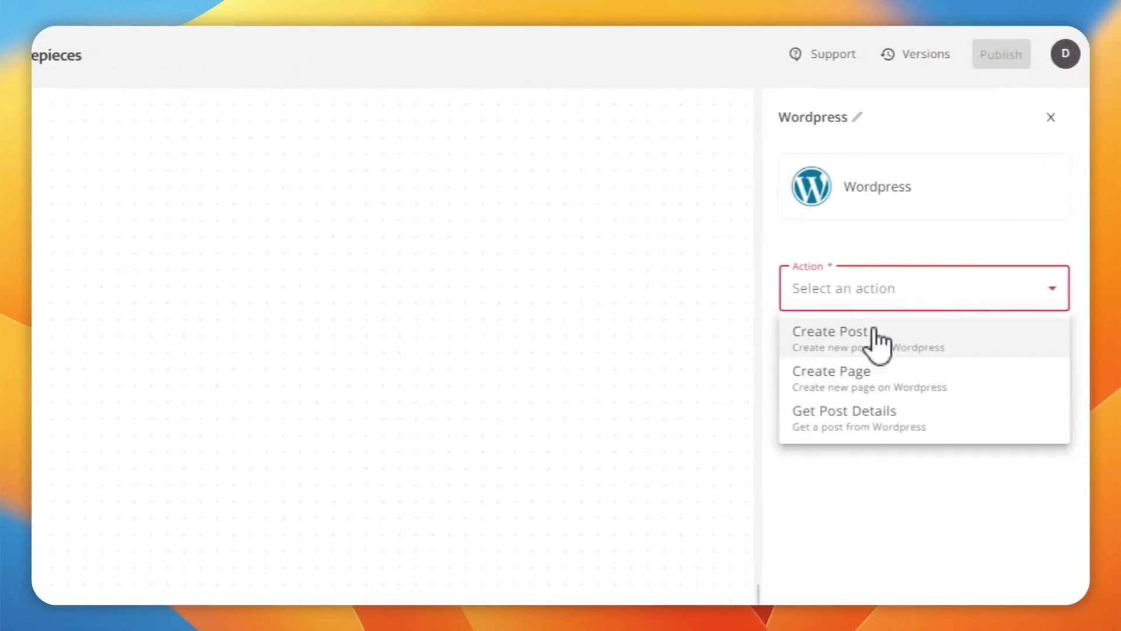
pyautogui.click(873, 348)
# Step: Select the wordpress connection for the post and enter "test" as its title and "tseaf" as its content
pyautogui.click(876, 386)
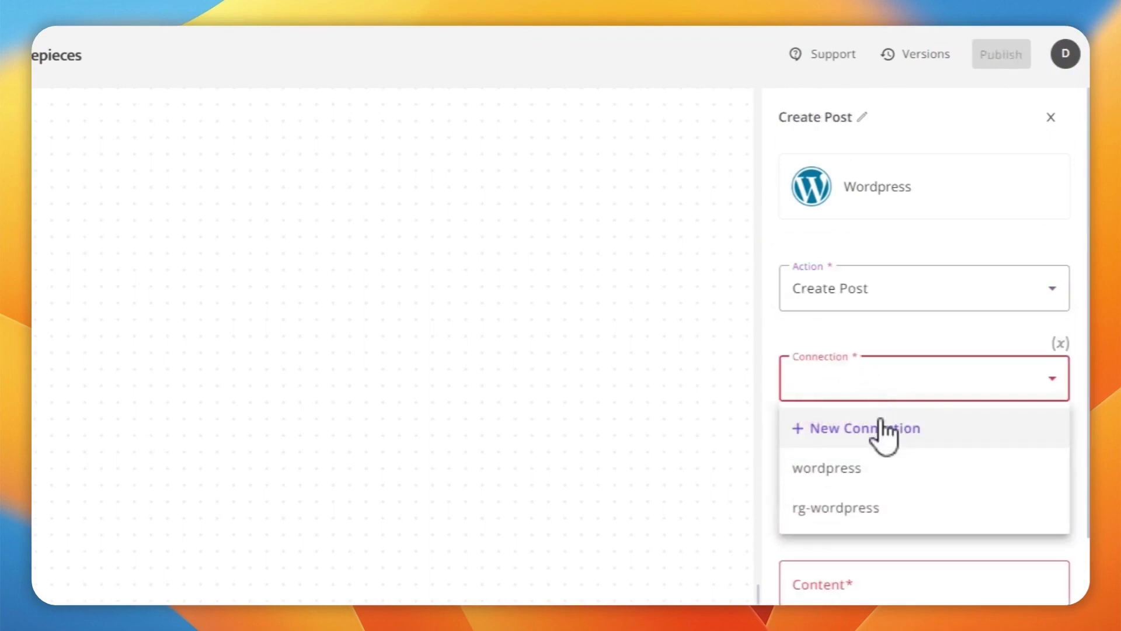
pyautogui.click(869, 467)
pyautogui.click(860, 460)
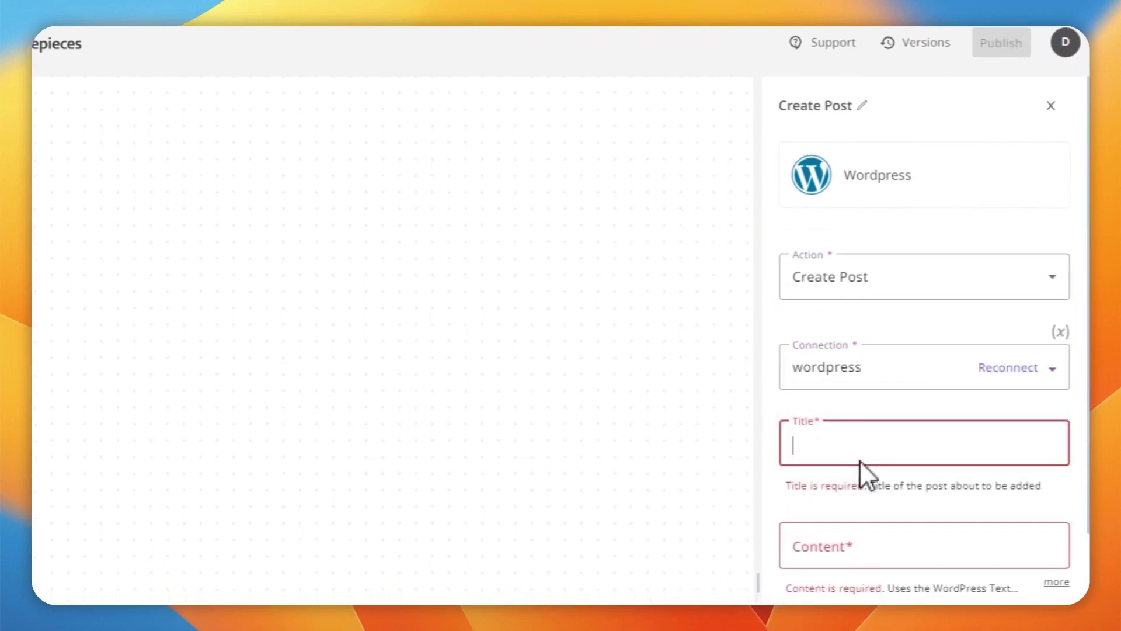
pyautogui.write('test')
pyautogui.click(850, 545)
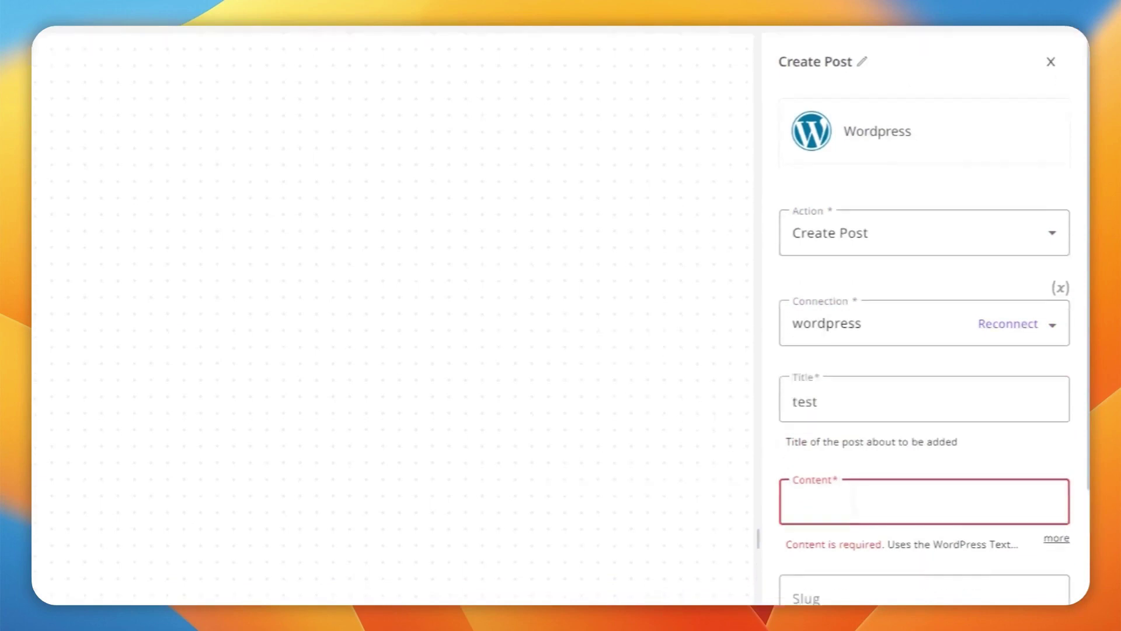
pyautogui.write('tseaf')
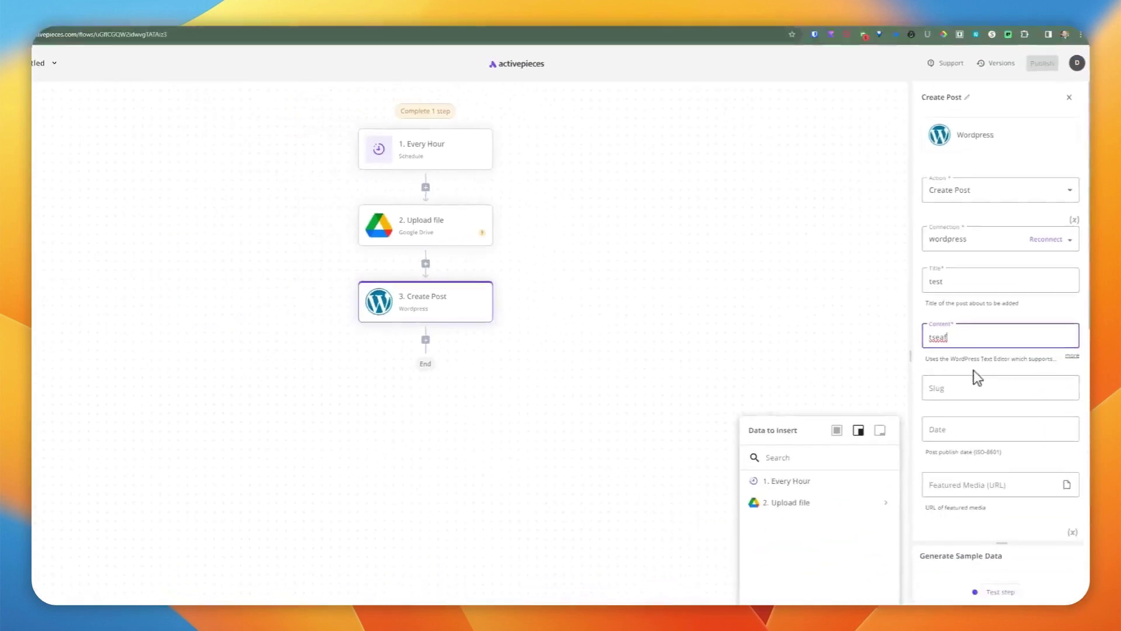
# Step: Examine the Featured Media (URL) field and its description in the Create Post settings
pyautogui.scroll(-1, 873, 461)
pyautogui.click(847, 459)
pyautogui.scroll(-1, 865, 502)
pyautogui.scroll(-1, 864, 482)
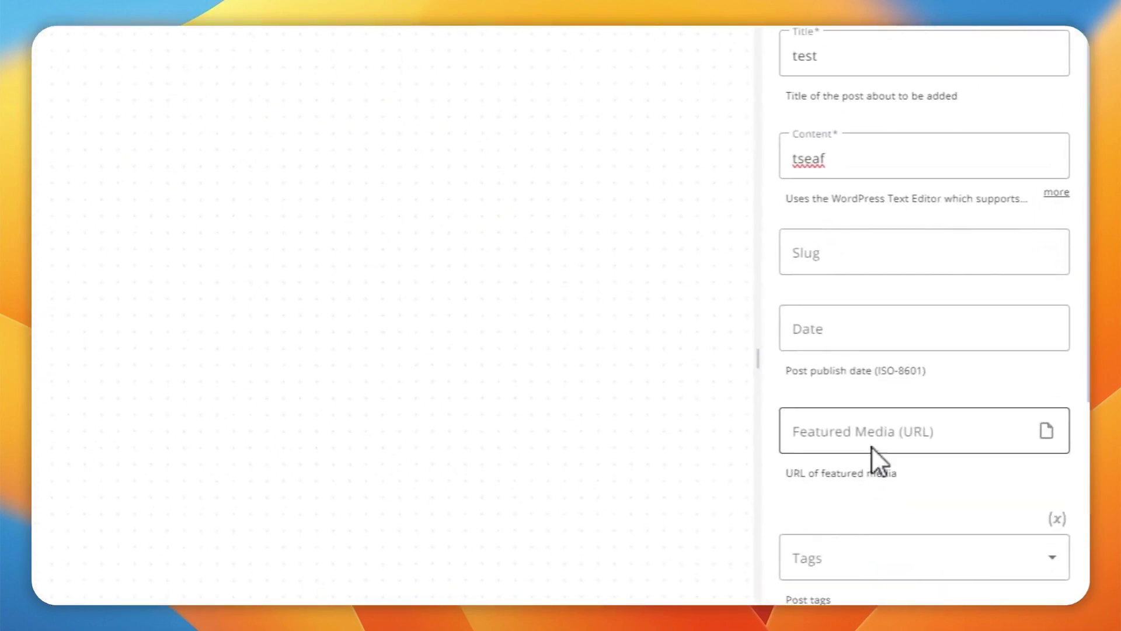
pyautogui.click(873, 441)
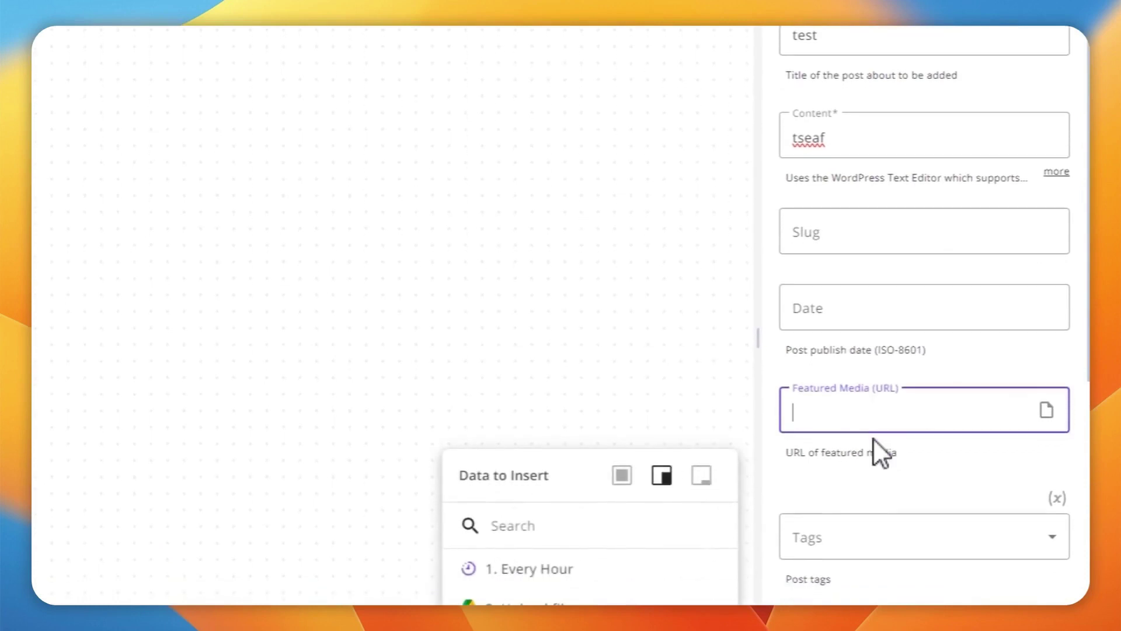
pyautogui.click(880, 454)
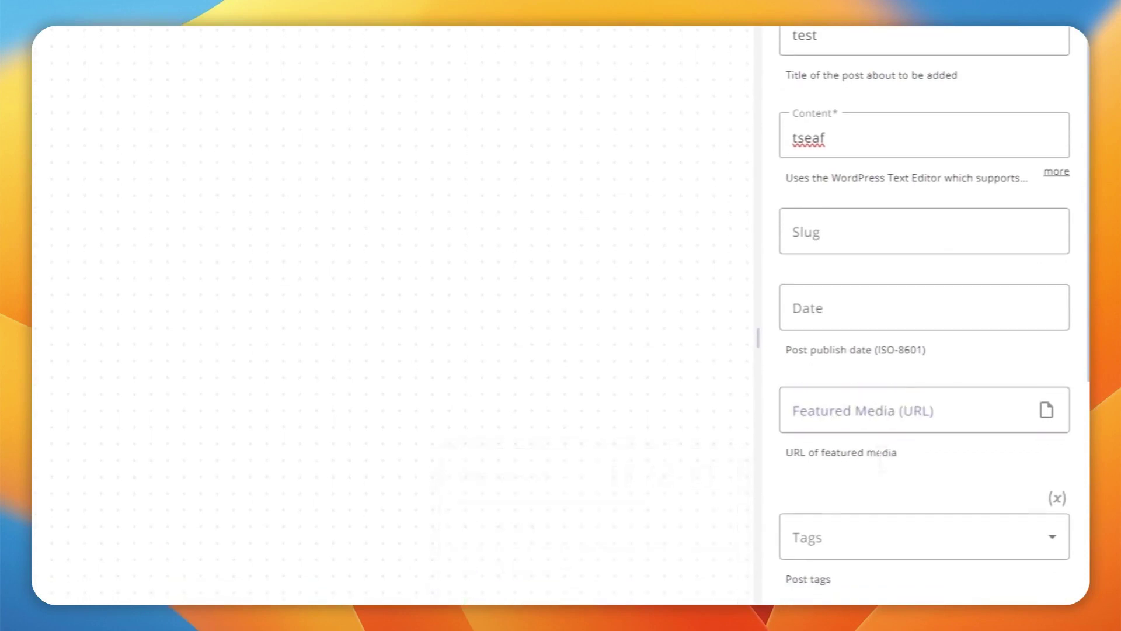
pyautogui.scroll(-1, 994, 446)
pyautogui.click(964, 383)
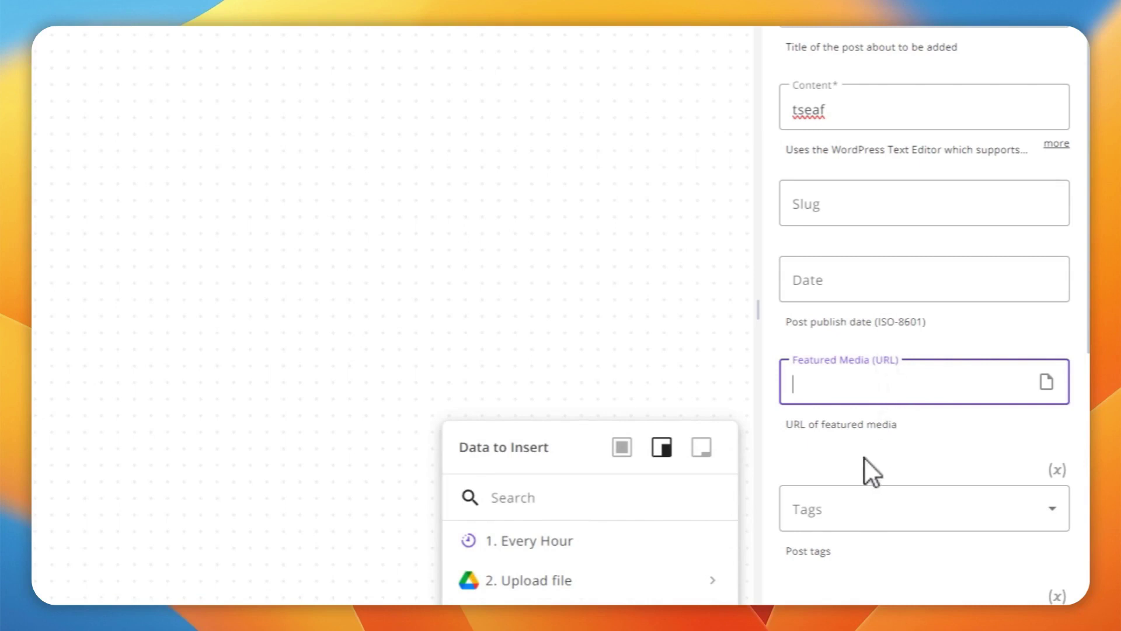
pyautogui.click(885, 429)
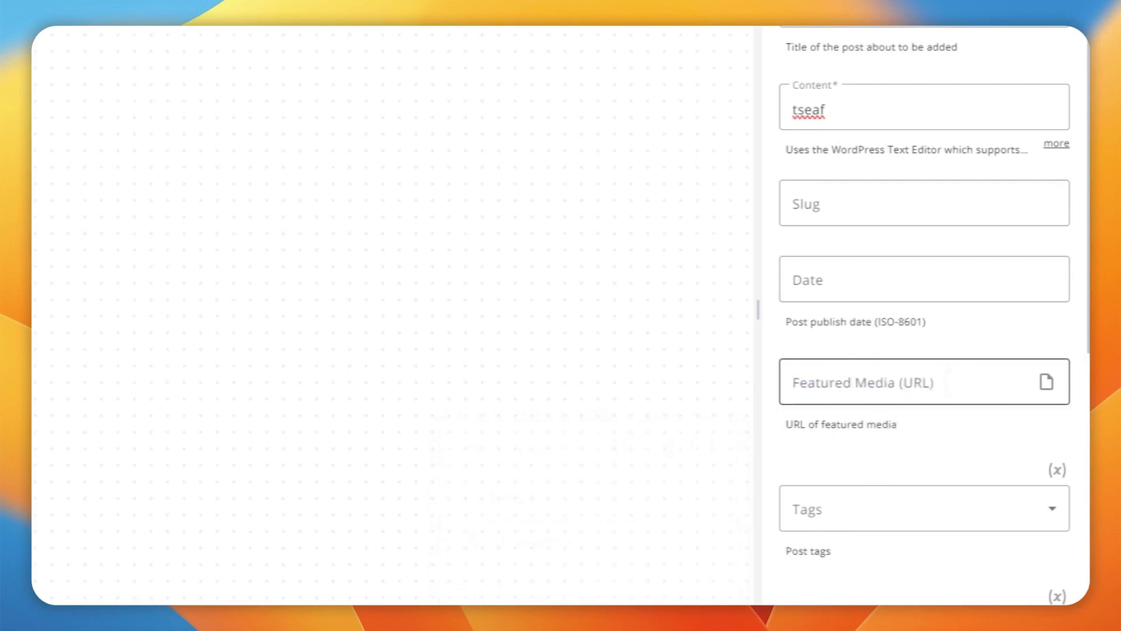
pyautogui.click(870, 394)
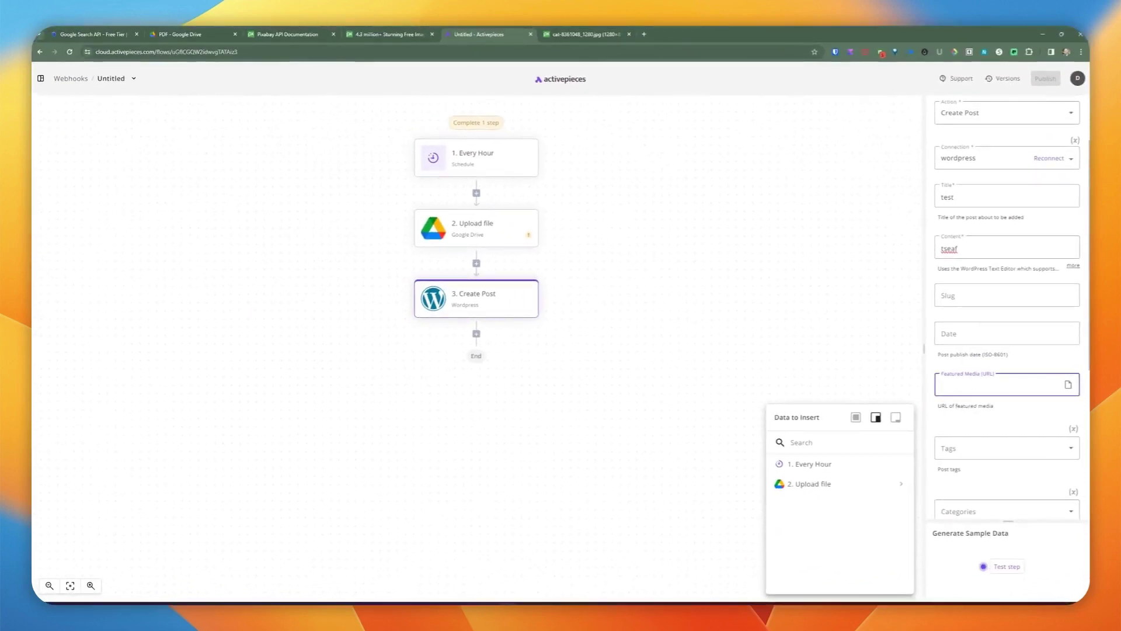
pyautogui.moveTo(965, 407); pyautogui.dragTo(983, 411)
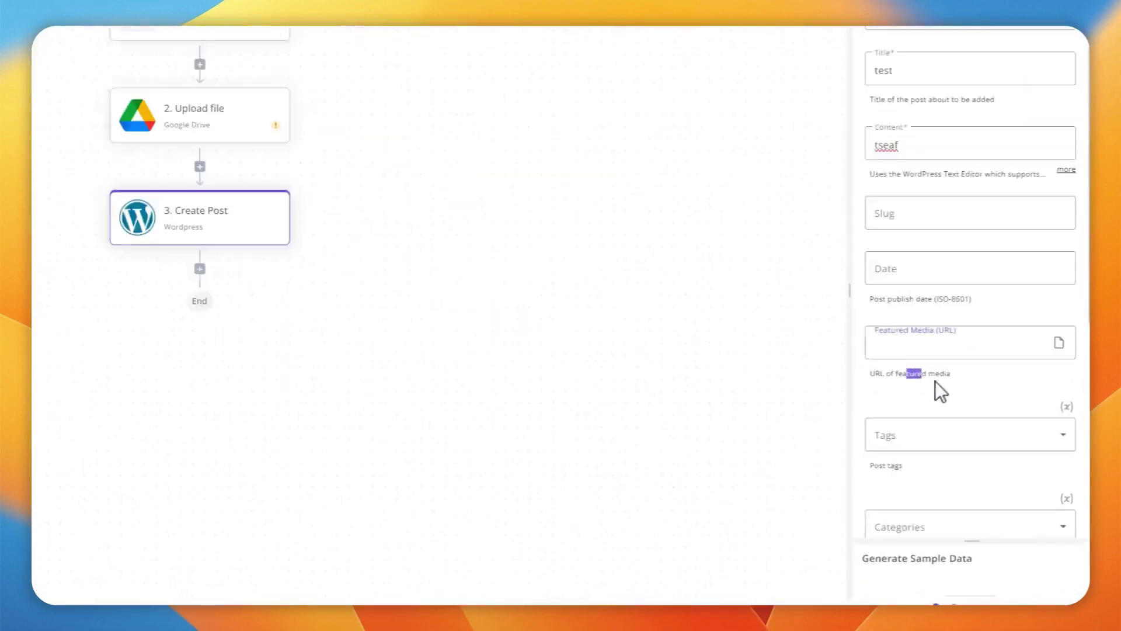
pyautogui.click(998, 412)
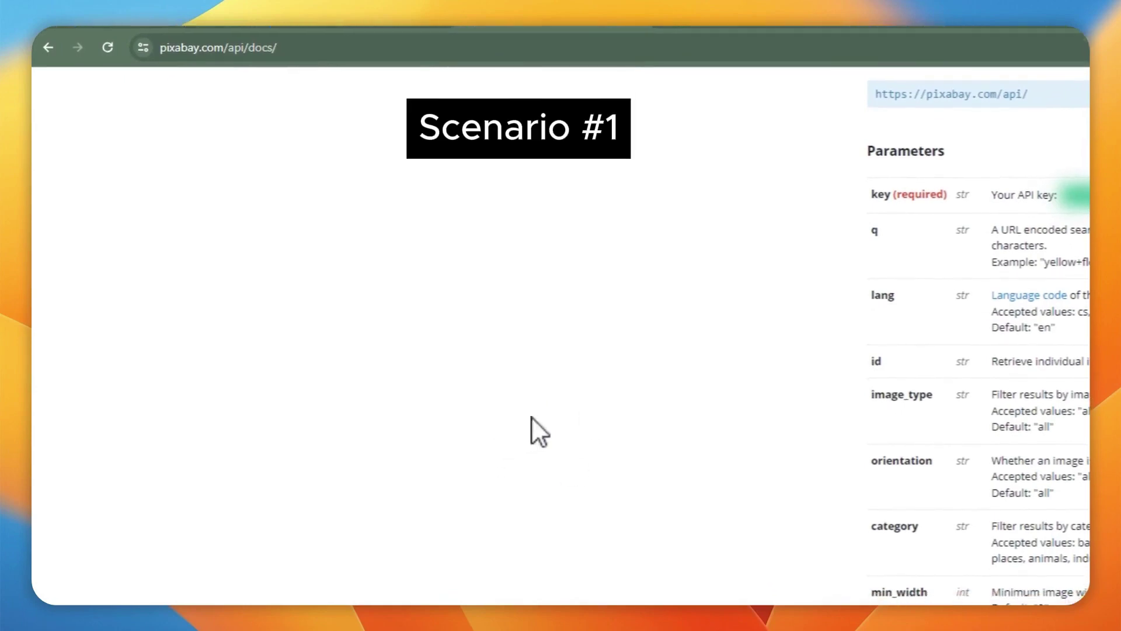
# Step: Review the Search Images endpoint and its request parameters, including q and image_type, in the Pixabay API documentation
pyautogui.scroll(1, 625, 345)
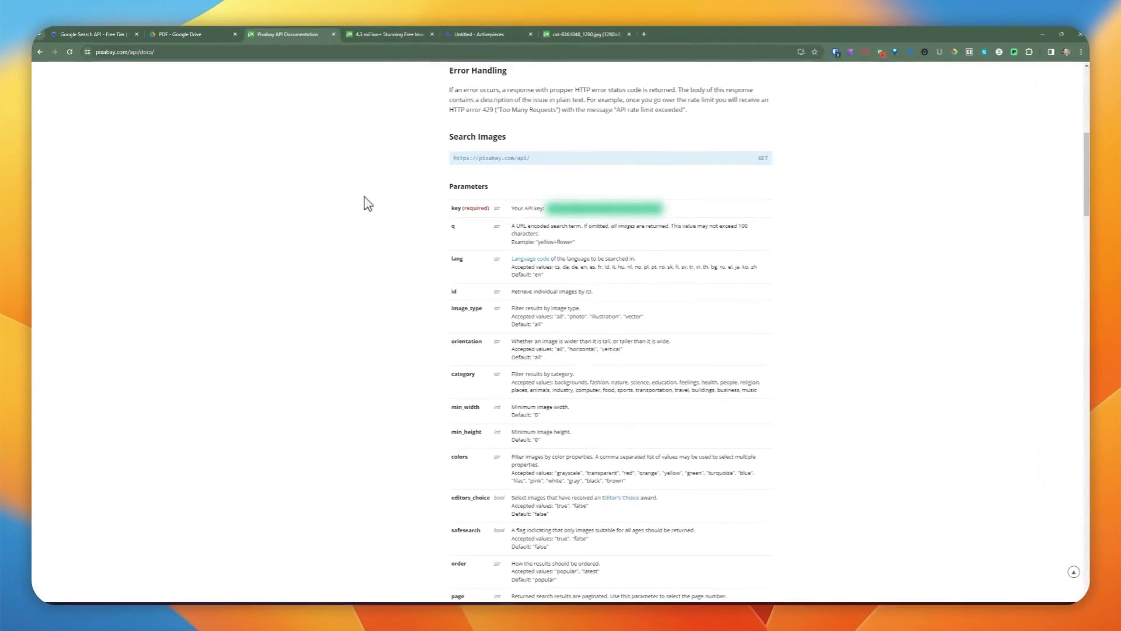
pyautogui.scroll(2, 421, 250)
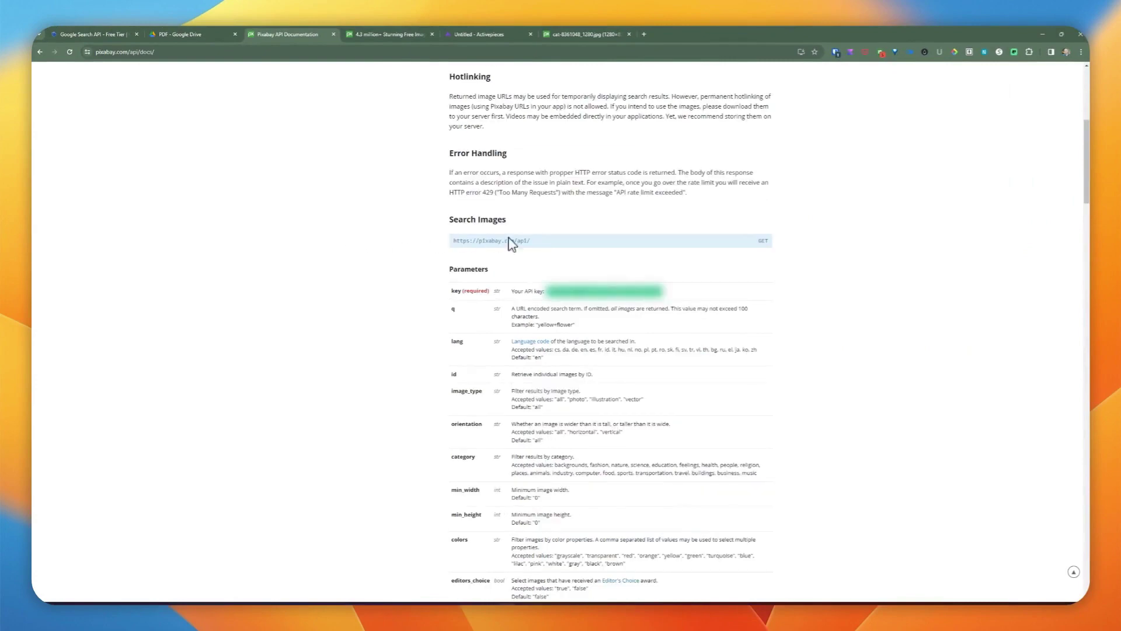
pyautogui.moveTo(508, 242); pyautogui.dragTo(453, 241)
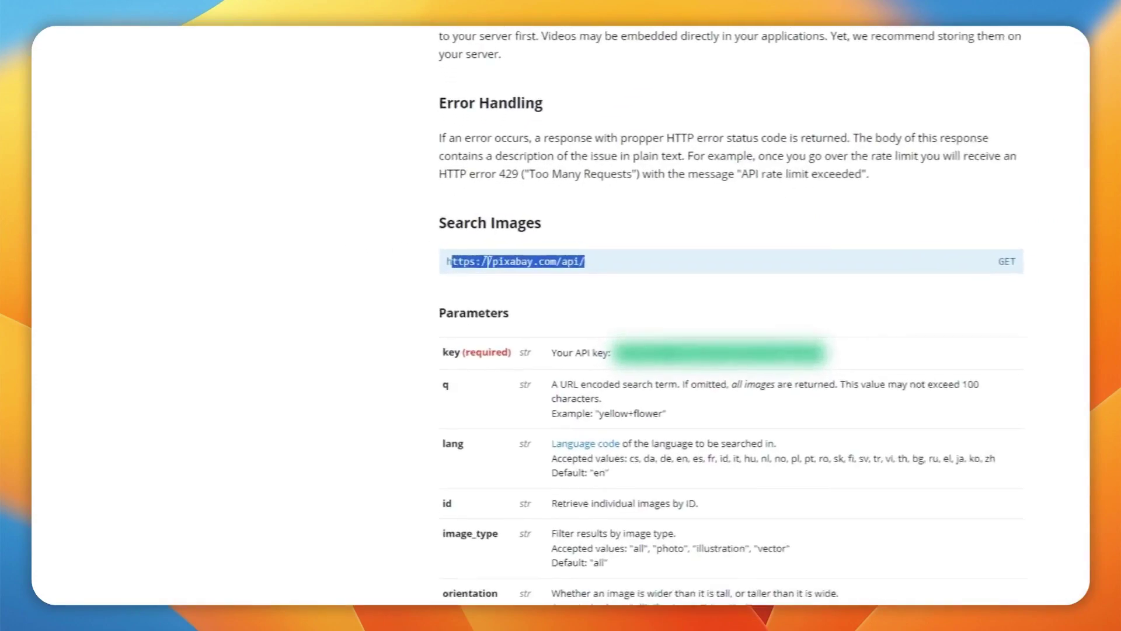
pyautogui.click(489, 256)
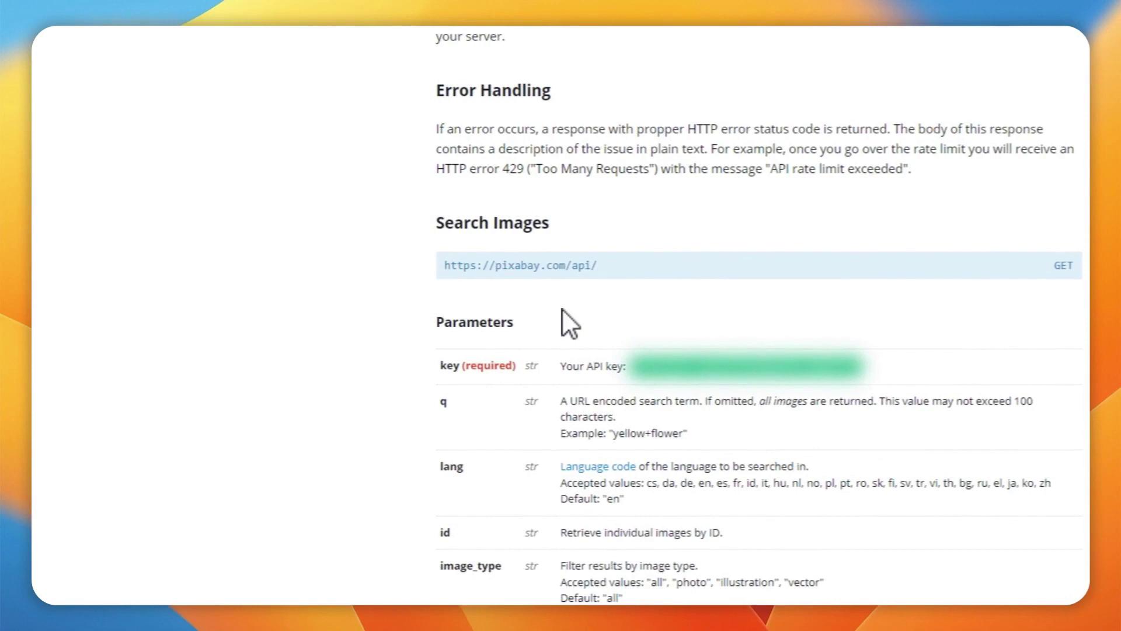
pyautogui.doubleClick(489, 322)
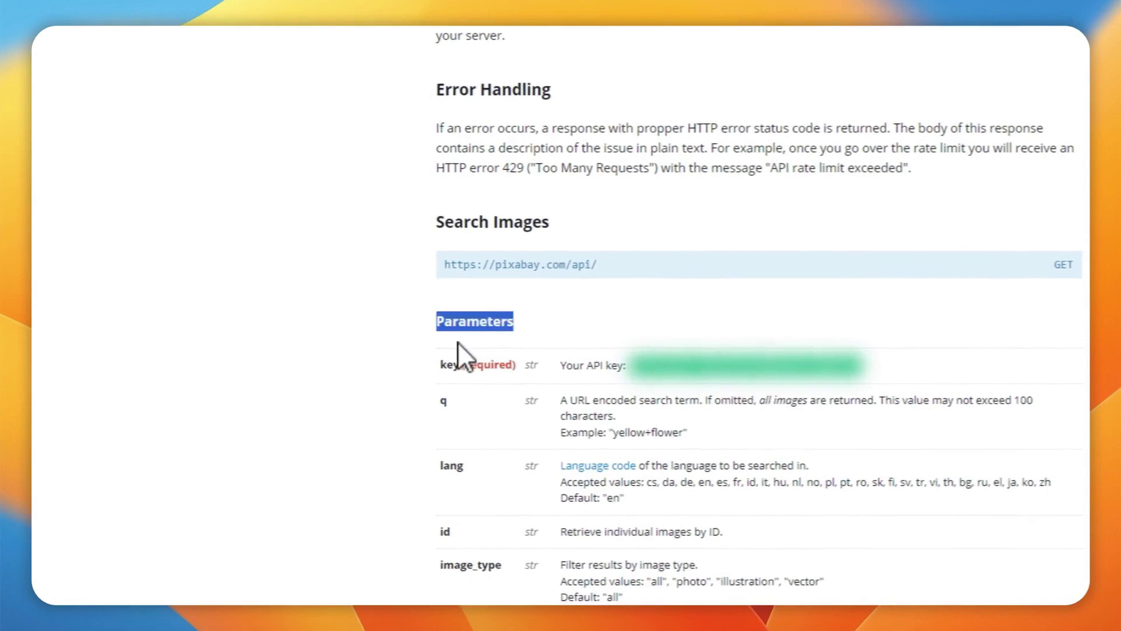
pyautogui.scroll(-1, 458, 343)
pyautogui.click(457, 343)
pyautogui.scroll(-3, 447, 282)
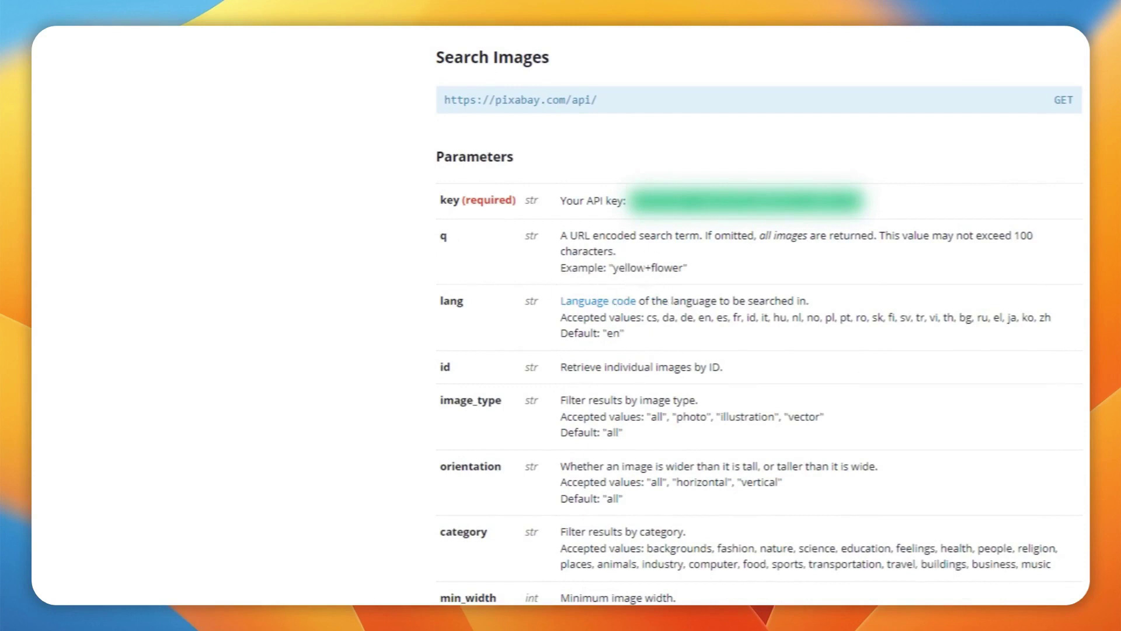
pyautogui.moveTo(613, 268); pyautogui.dragTo(678, 268)
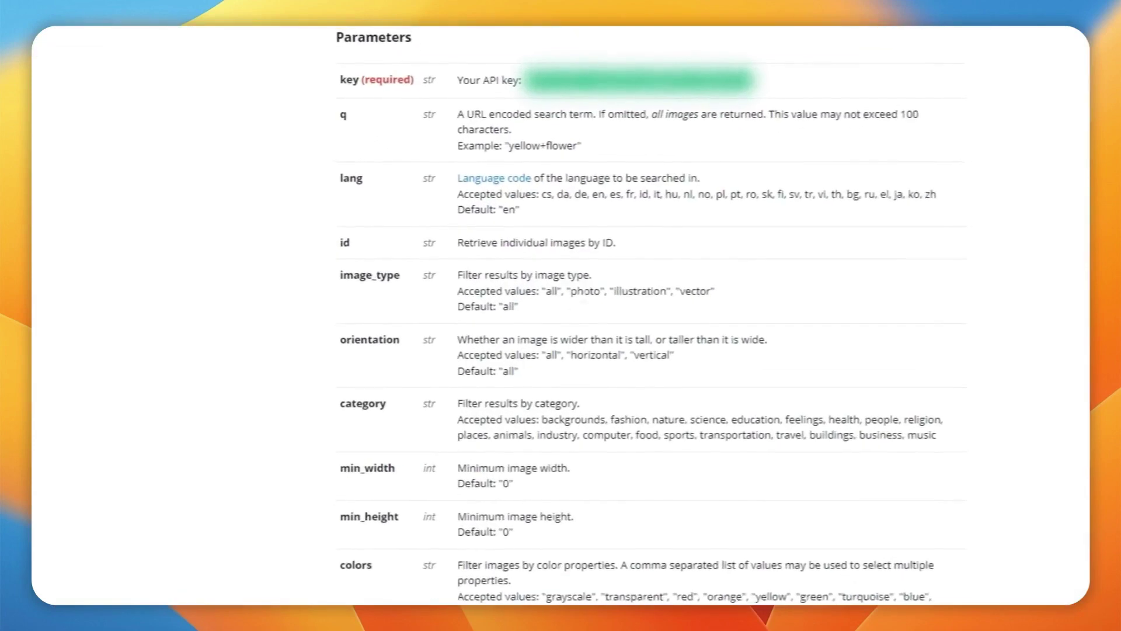
pyautogui.doubleClick(584, 291)
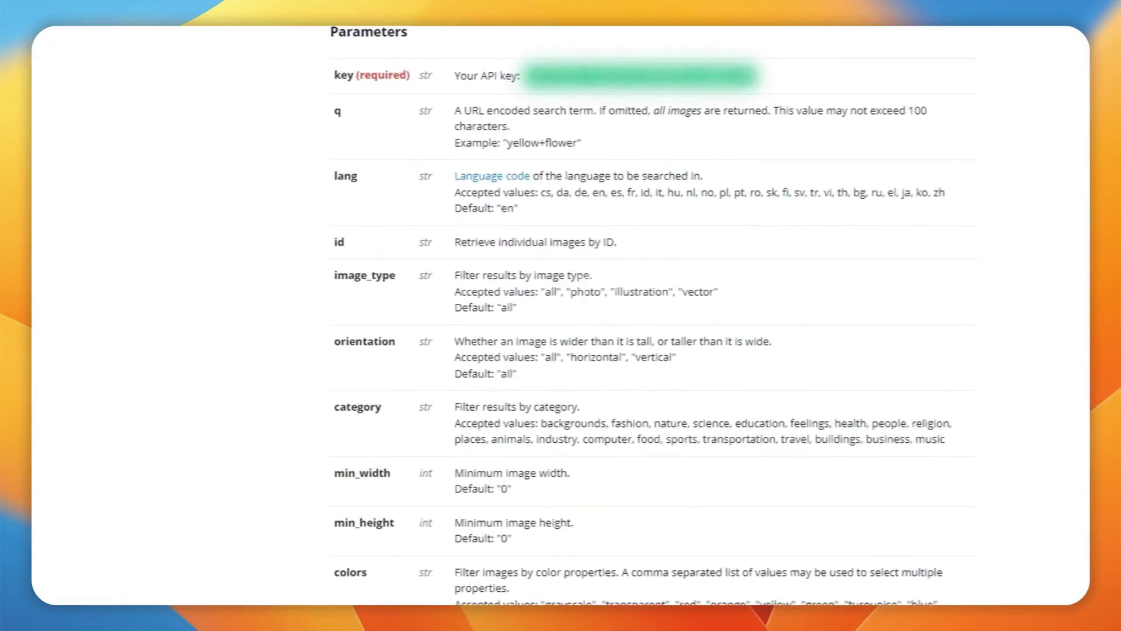
# Step: Review the remaining image search parameters in the Pixabay API documentation, including orientation, category, minimum size, colors and order
pyautogui.scroll(-2, 559, 293)
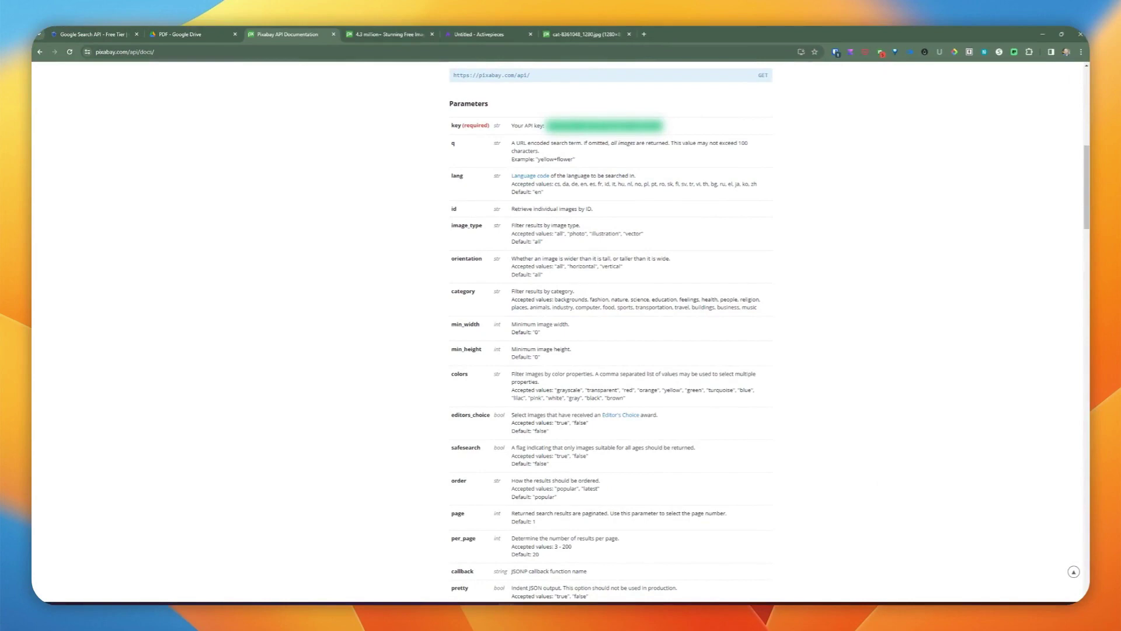
pyautogui.doubleClick(611, 266)
pyautogui.click(570, 272)
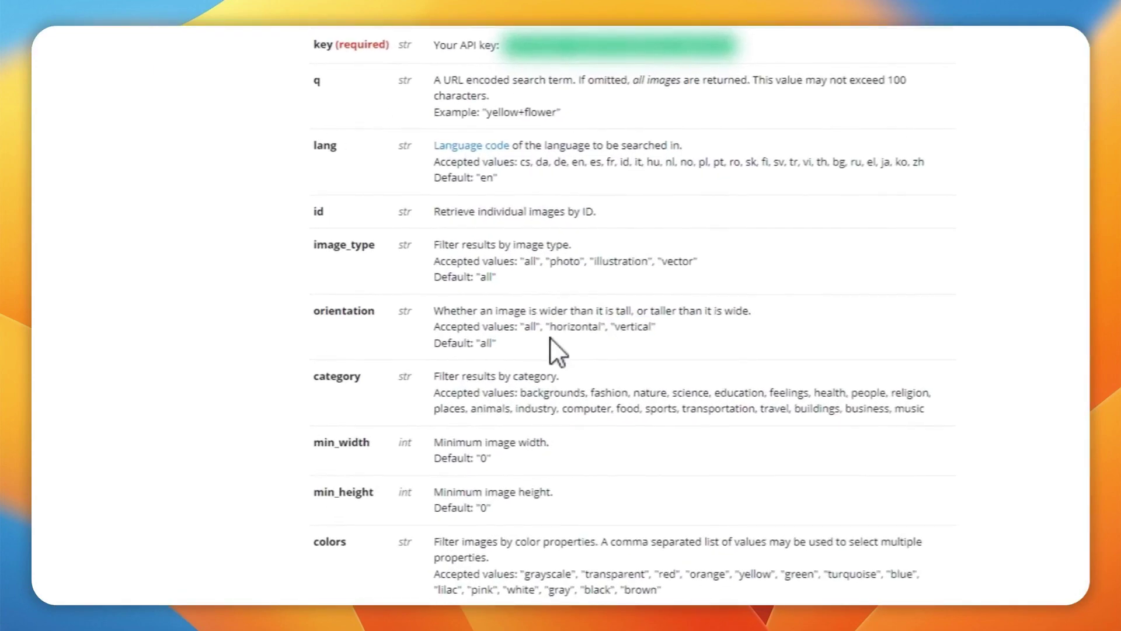
pyautogui.doubleClick(579, 326)
pyautogui.click(546, 344)
pyautogui.scroll(-3, 511, 383)
pyautogui.scroll(-3, 634, 315)
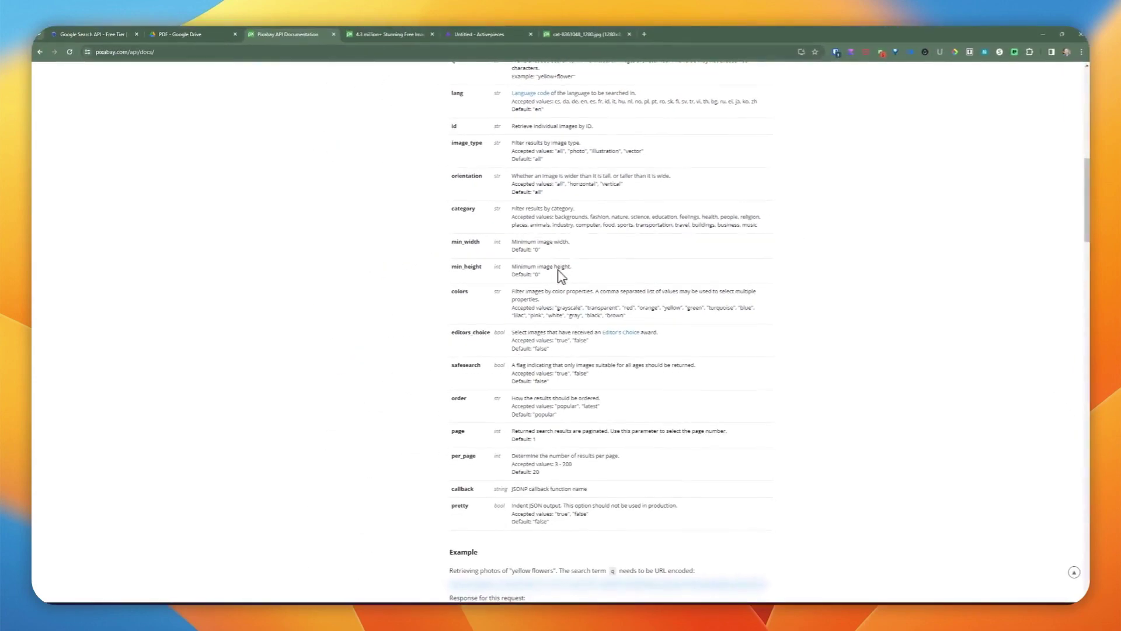
pyautogui.scroll(-2, 555, 304)
pyautogui.scroll(4, 573, 313)
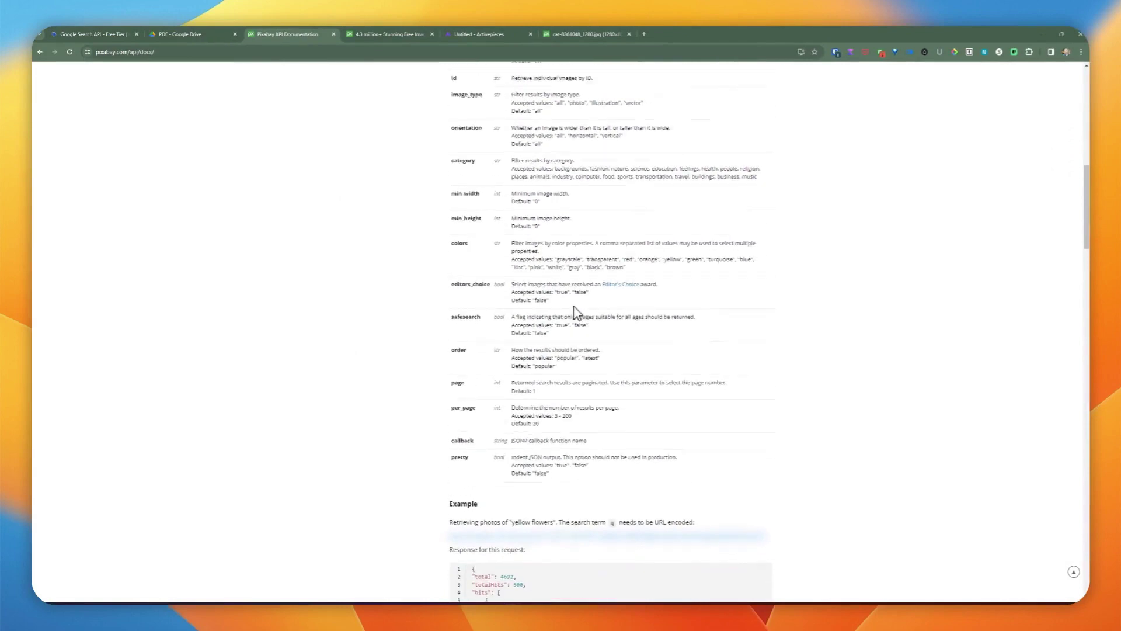
pyautogui.scroll(3, 575, 314)
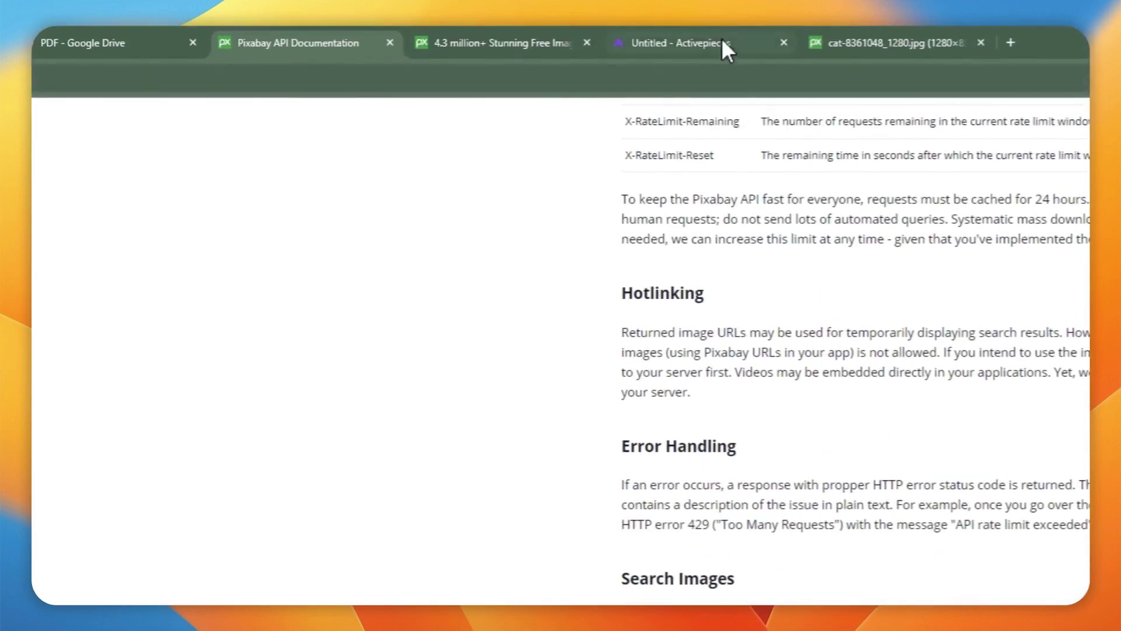
# Step: Switch to the Activepieces flow and examine the Send HTTP request step's method, URL and query parameters
pyautogui.click(722, 39)
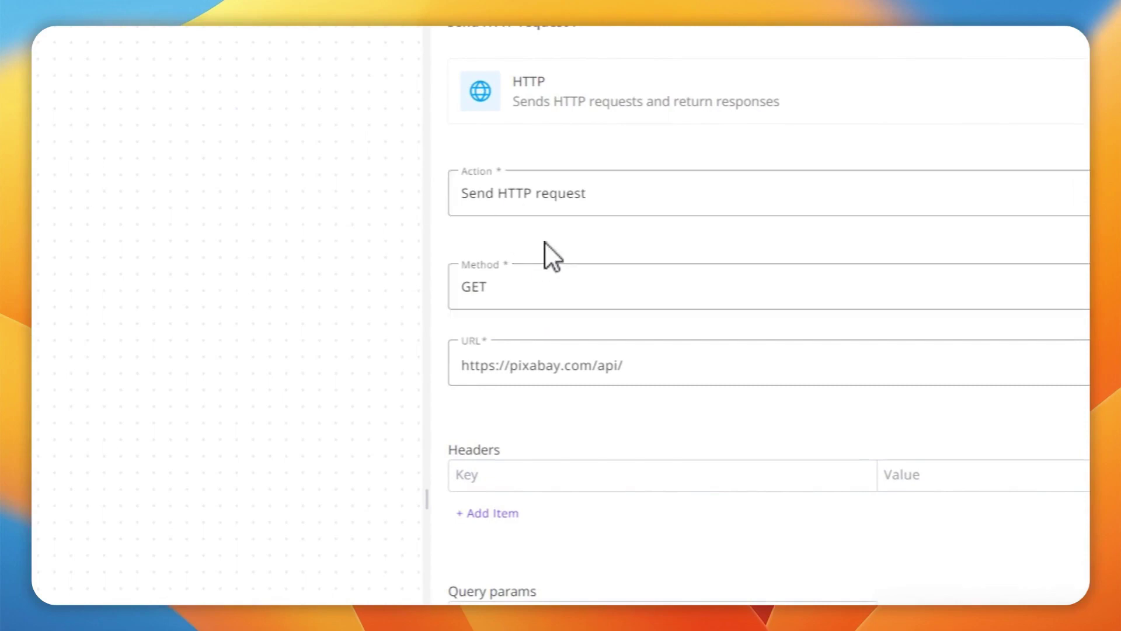
pyautogui.tripleClick(542, 365)
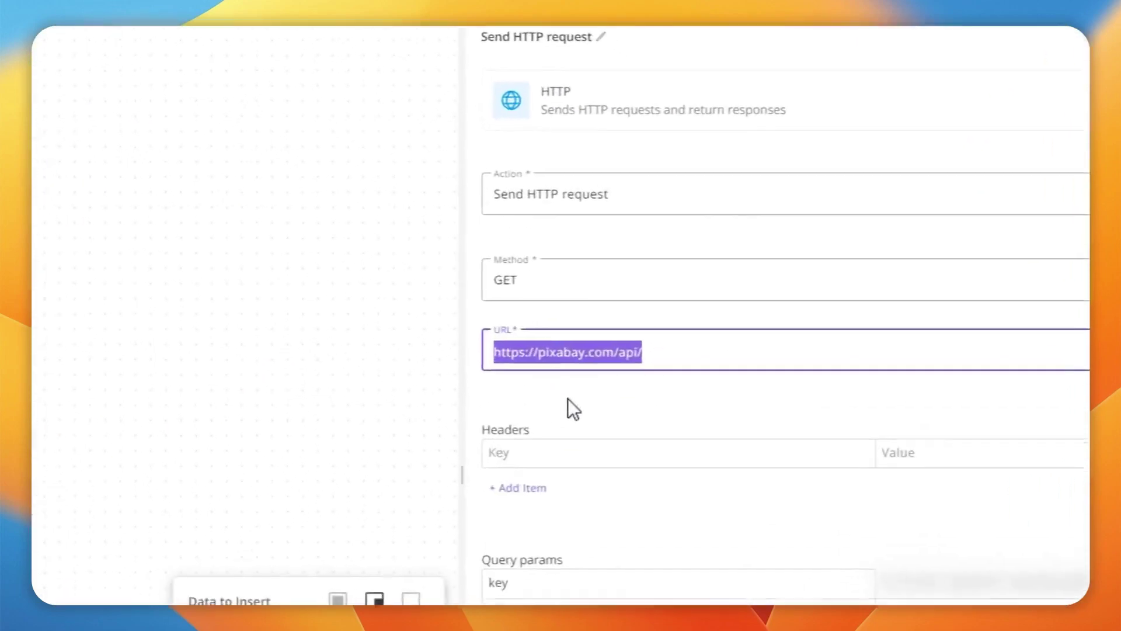
pyautogui.click(573, 400)
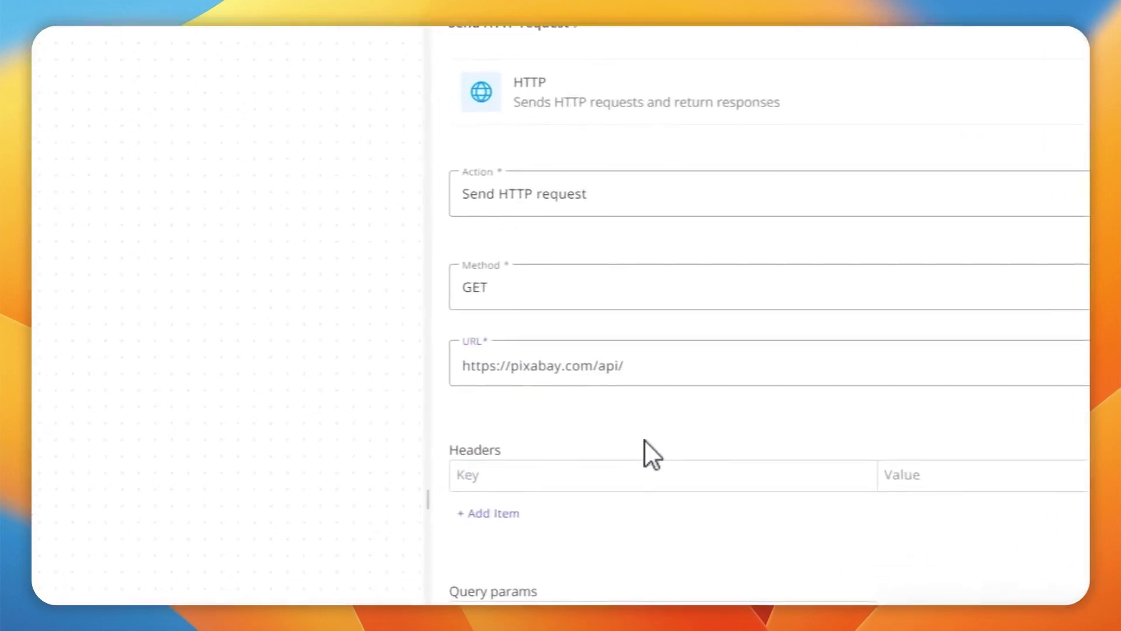
pyautogui.scroll(-1, 661, 420)
pyautogui.scroll(-1, 574, 355)
pyautogui.scroll(-1, 556, 349)
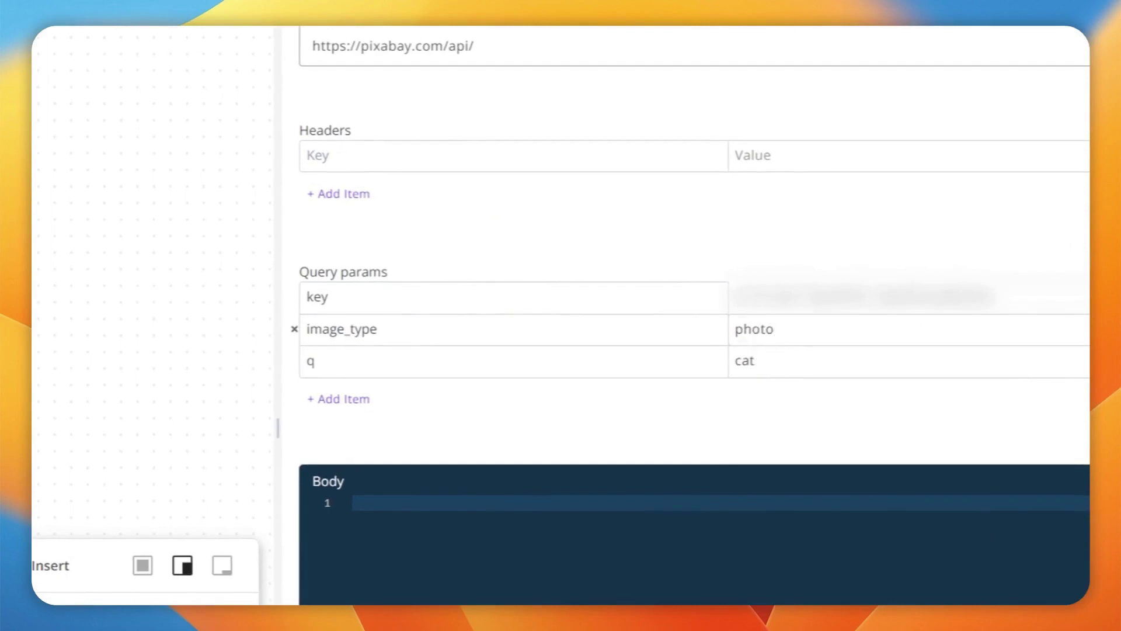
# Step: Try cat+and+dog as the value of the q query parameter in the Send HTTP request step
pyautogui.click(620, 332)
pyautogui.write('and dog')
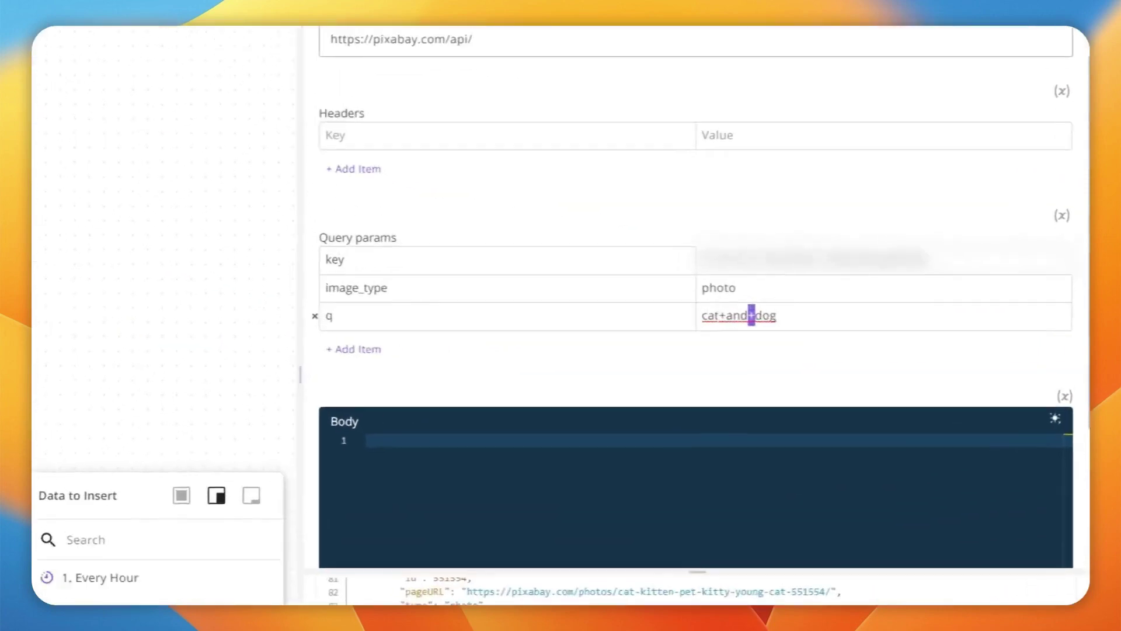
pyautogui.click(879, 315)
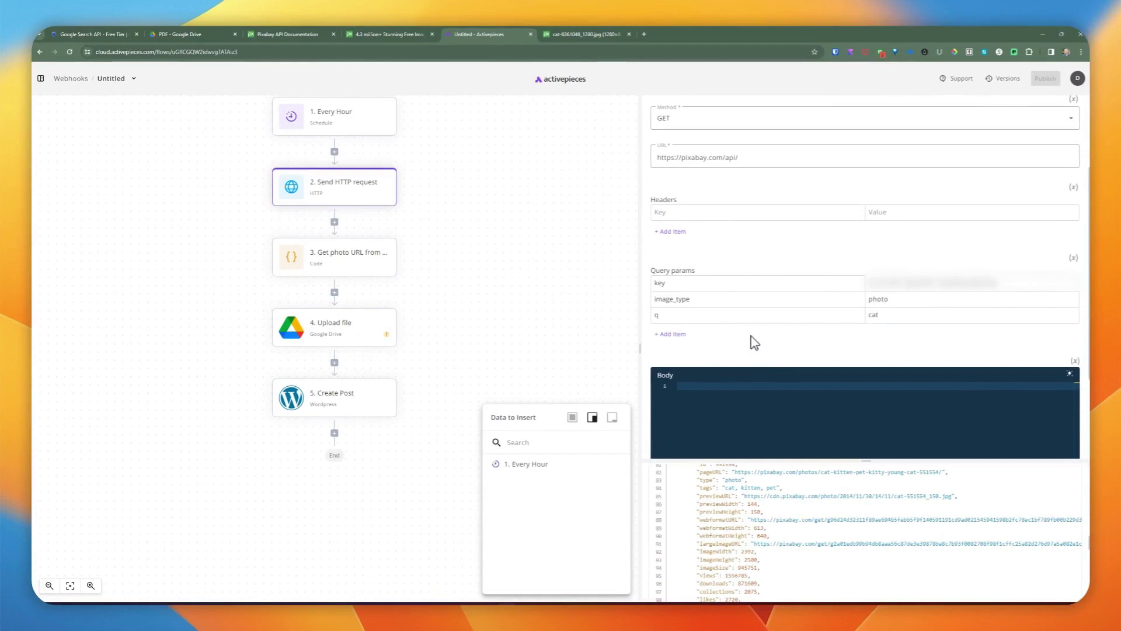
# Step: Retest the Send HTTP request step and examine the first hit's pageURL, previewURL, largeImageURL and webformatURL in the enlarged output
pyautogui.scroll(-2, 786, 341)
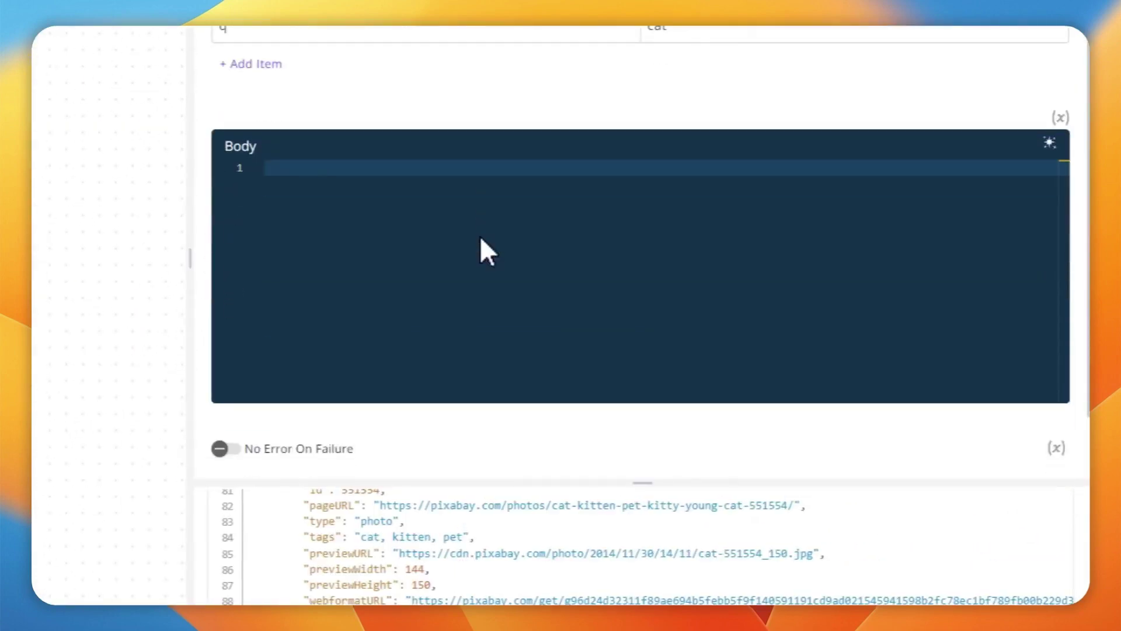
pyautogui.scroll(-2, 482, 238)
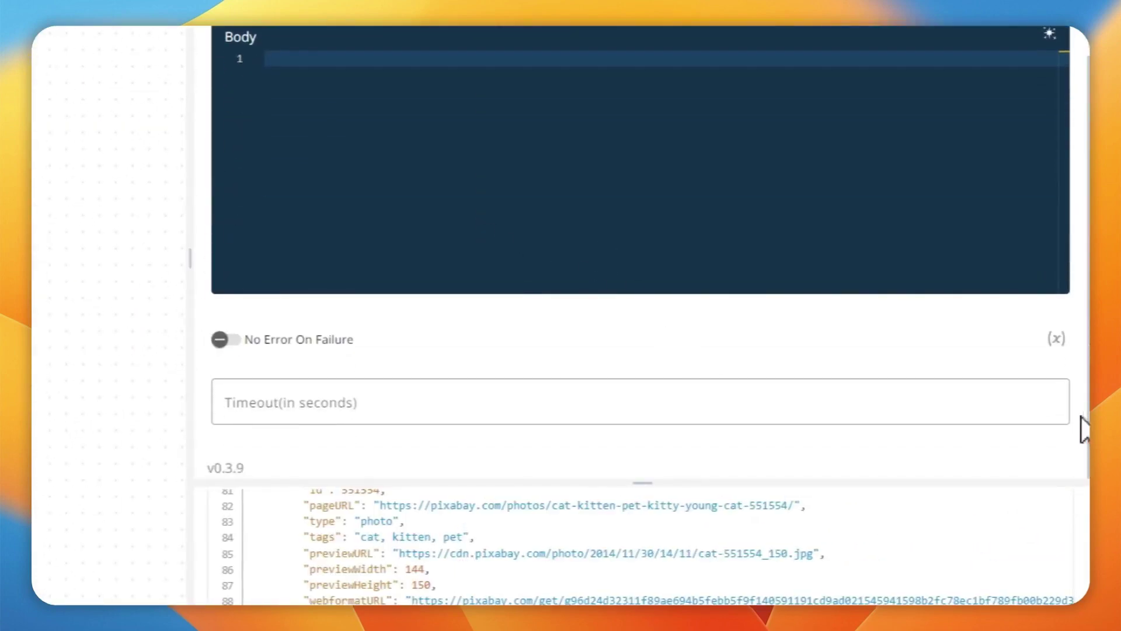
pyautogui.moveTo(584, 483); pyautogui.dragTo(584, 73)
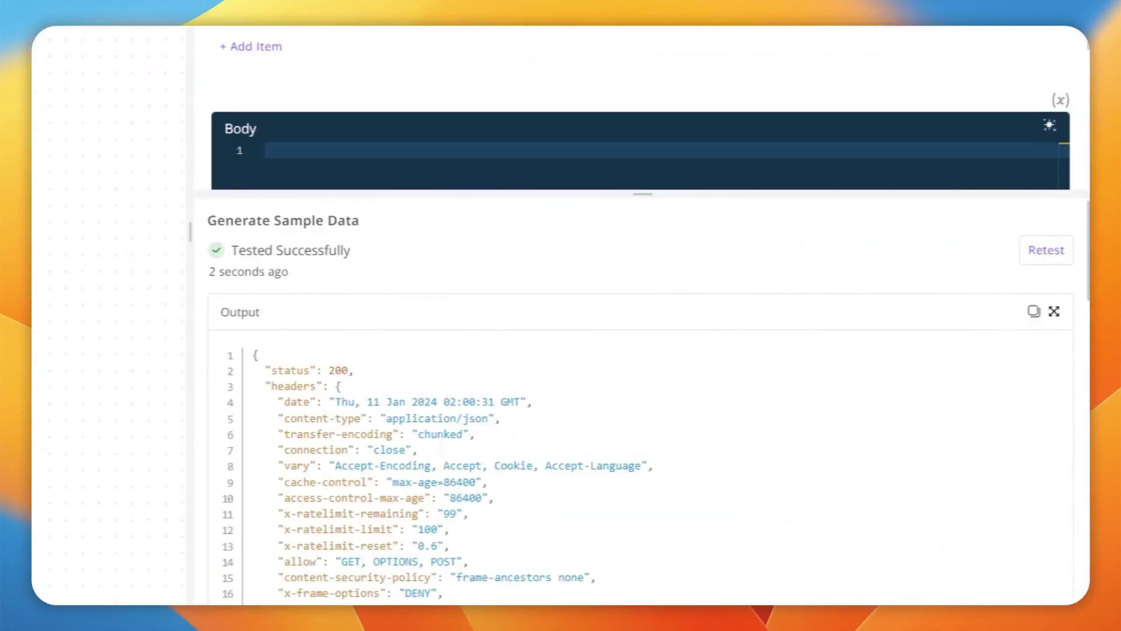
pyautogui.scroll(-10, 643, 403)
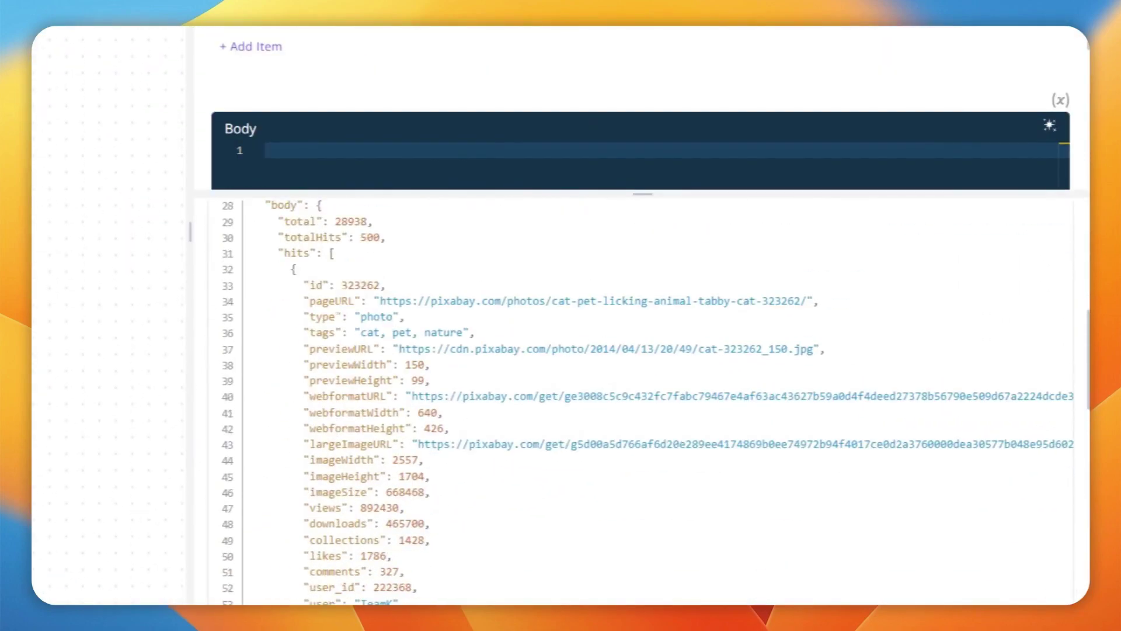
pyautogui.moveTo(380, 300); pyautogui.dragTo(648, 301)
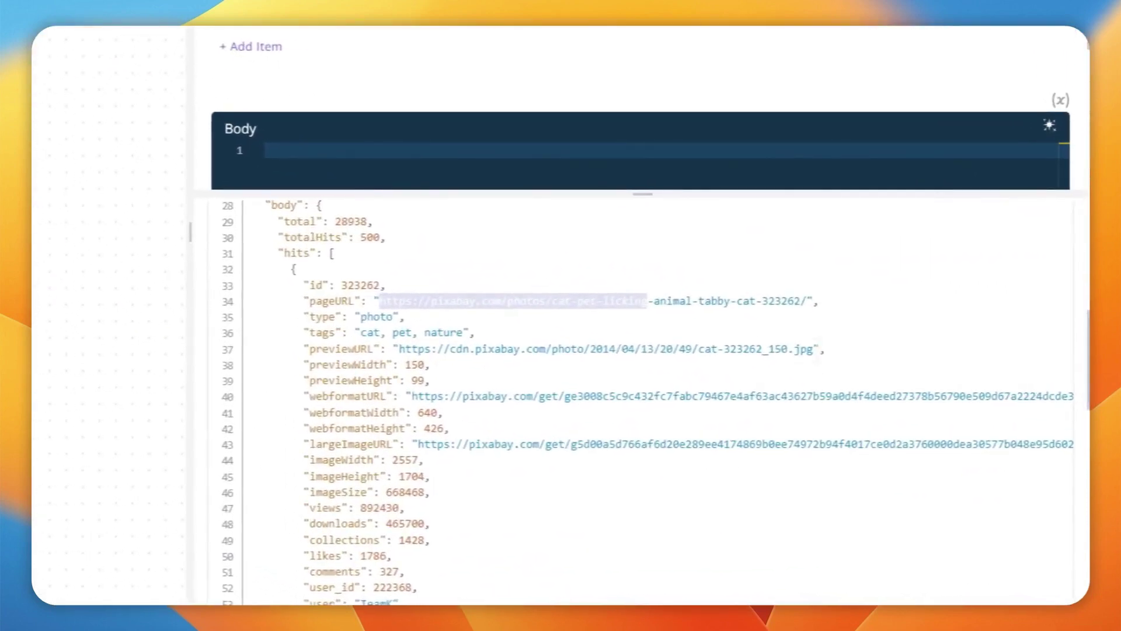
pyautogui.moveTo(814, 349); pyautogui.dragTo(438, 349)
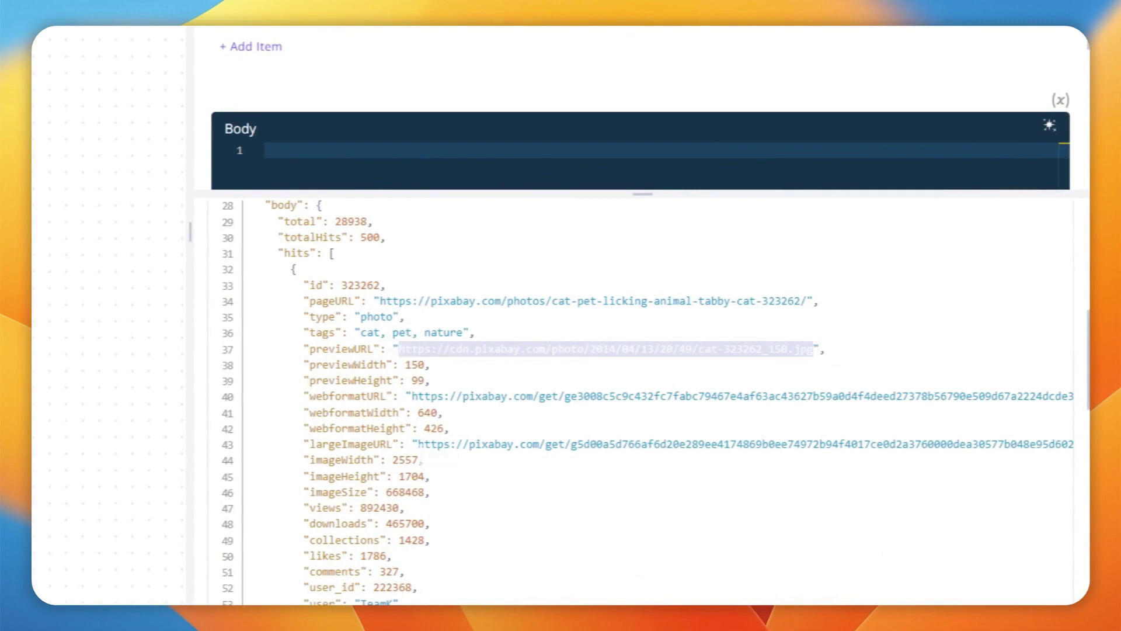
pyautogui.moveTo(419, 444); pyautogui.dragTo(508, 444)
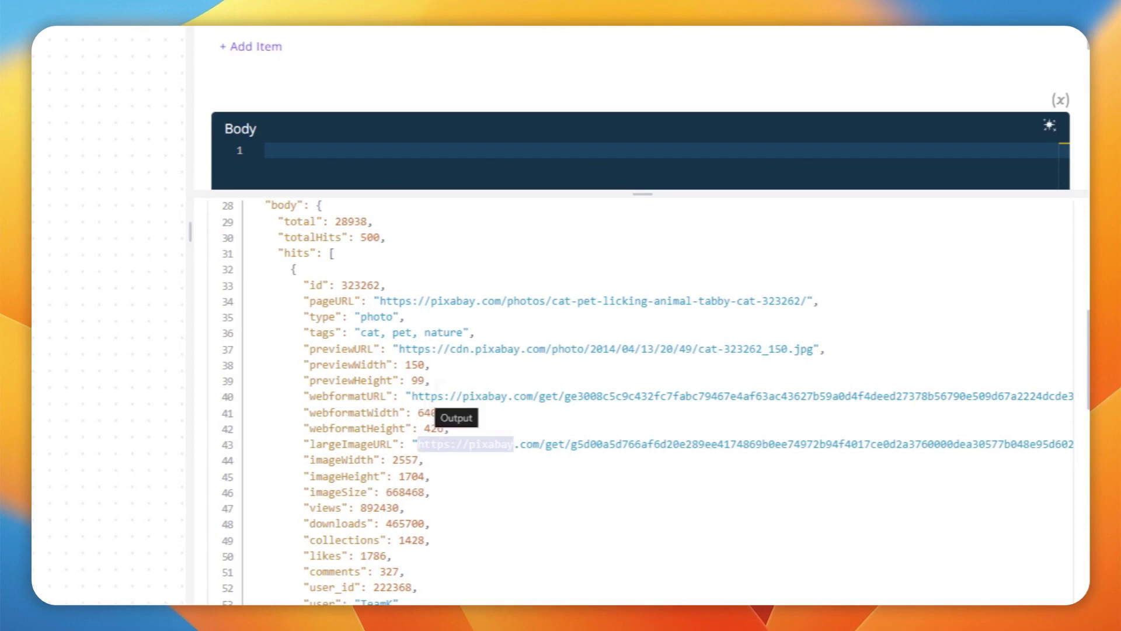
pyautogui.moveTo(330, 396); pyautogui.dragTo(424, 397)
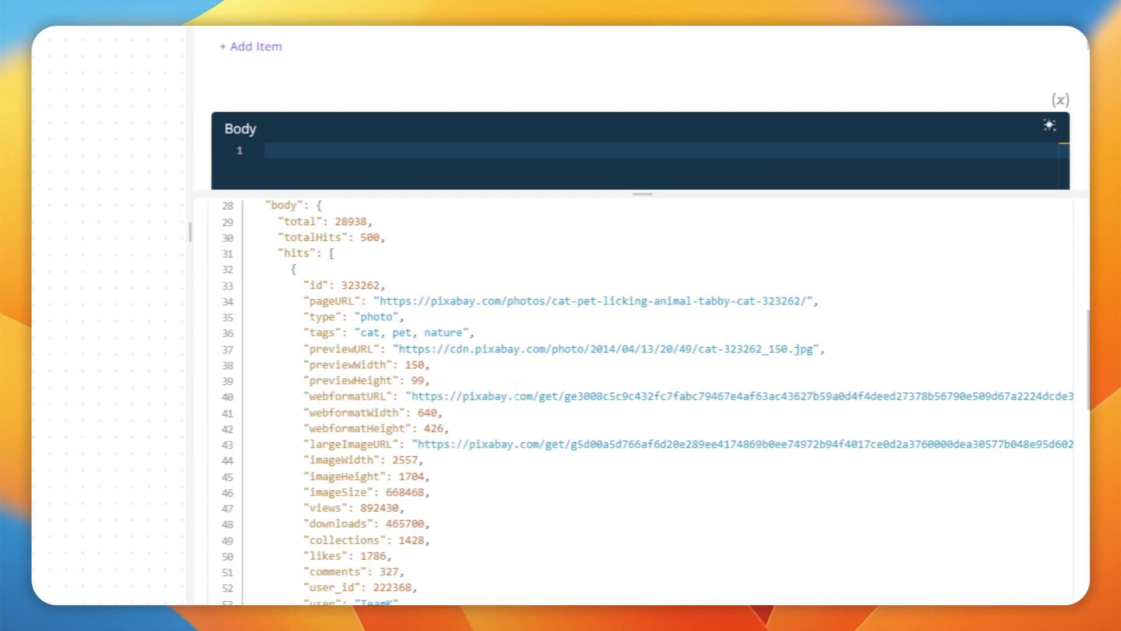
# Step: Open the Google Drive Upload file step and clear its file name
pyautogui.click(295, 204)
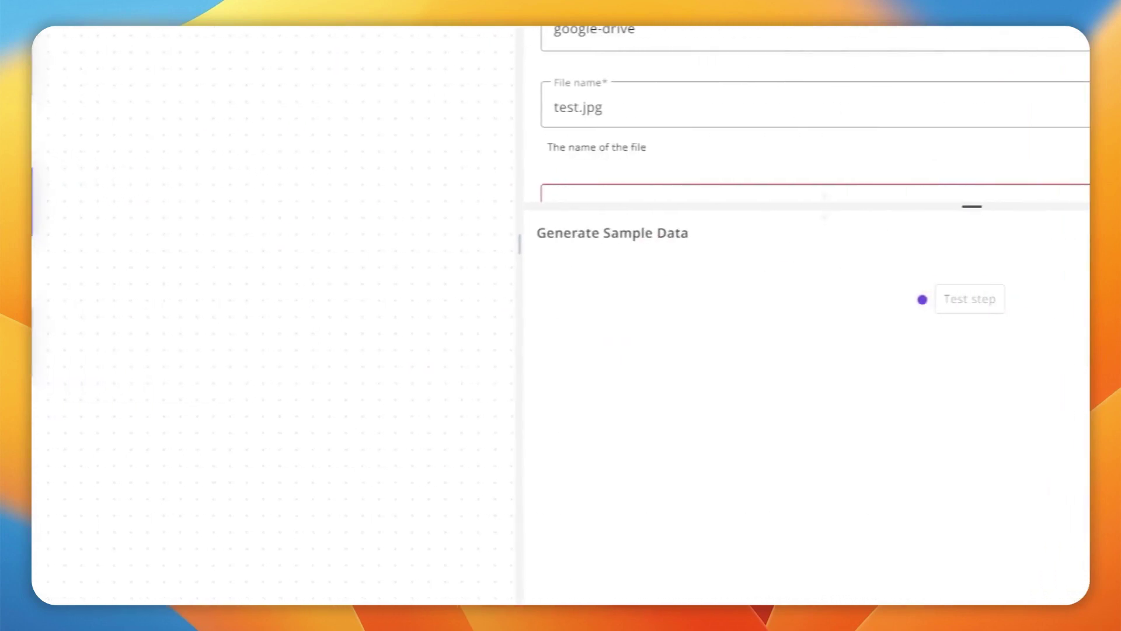
pyautogui.click(613, 102)
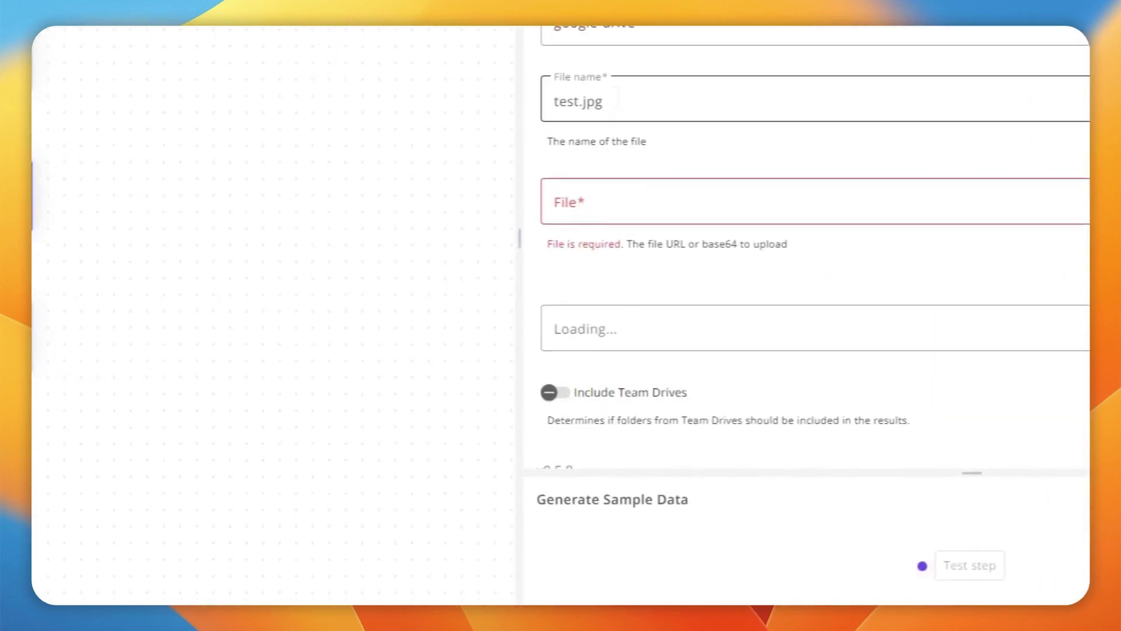
pyautogui.click(620, 100)
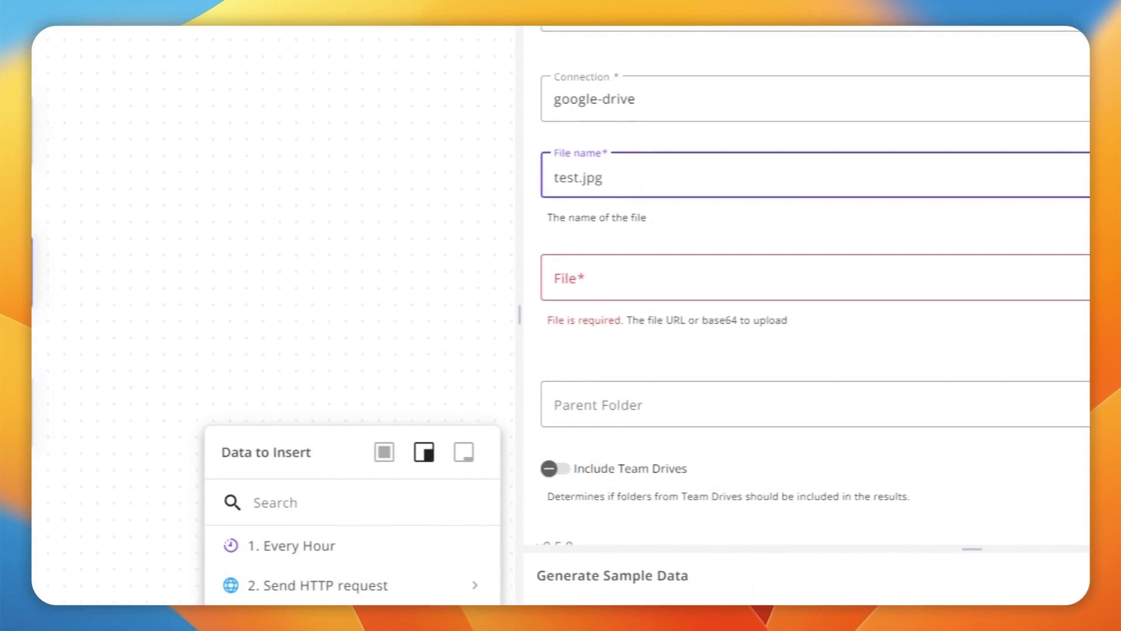
pyautogui.press('BackSpace')
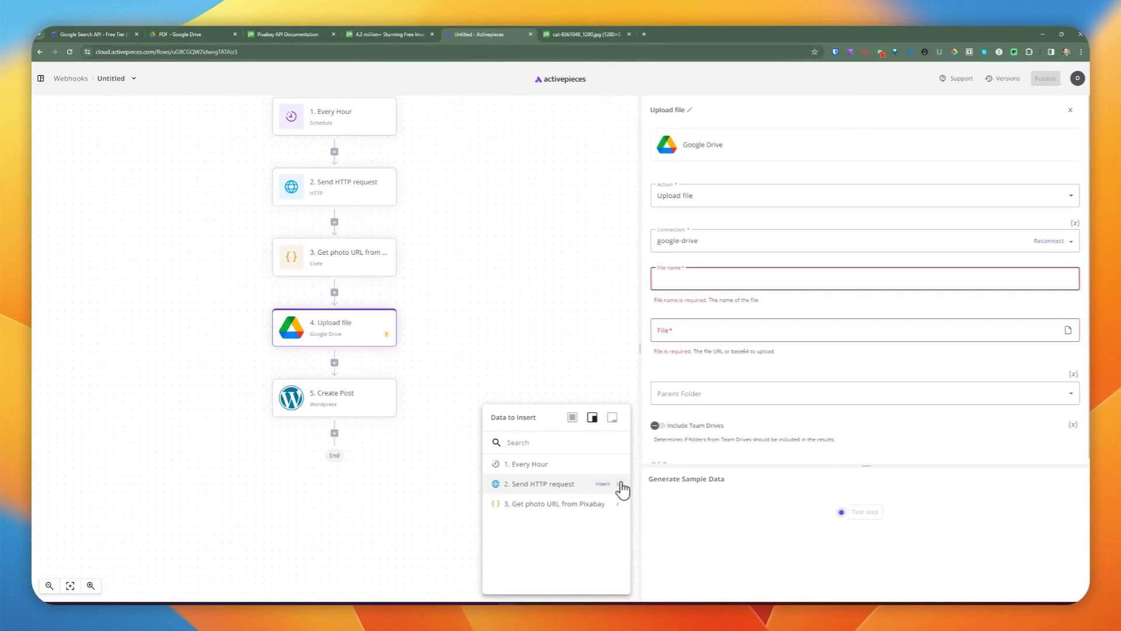
# Step: Expand the Send HTTP request data down to the fields of hits 0 in the response body
pyautogui.click(619, 484)
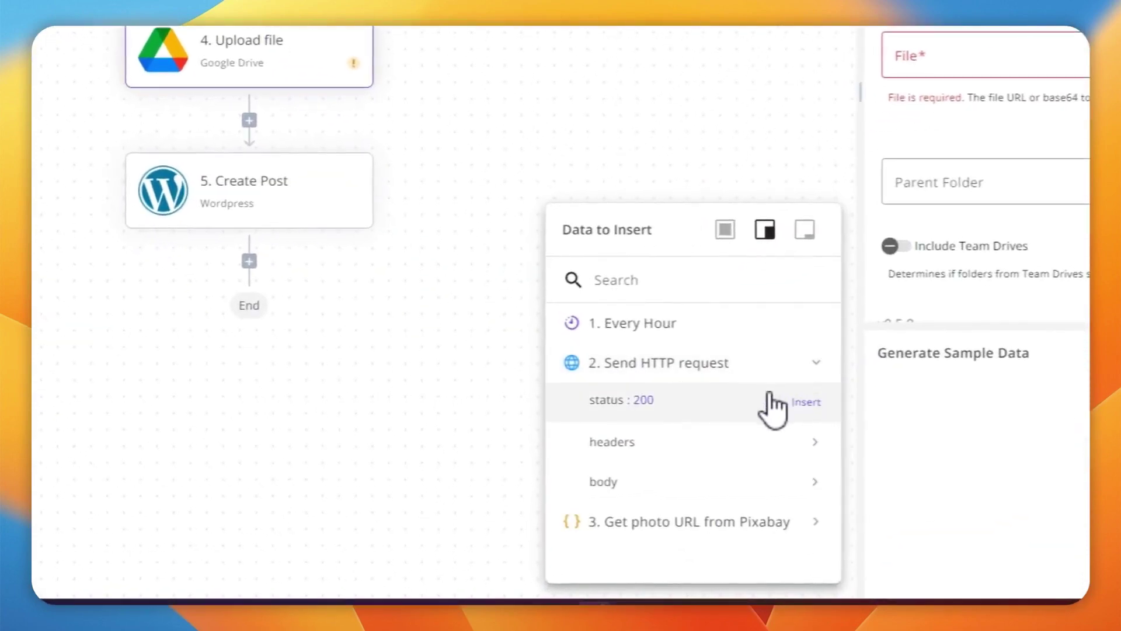
pyautogui.click(817, 481)
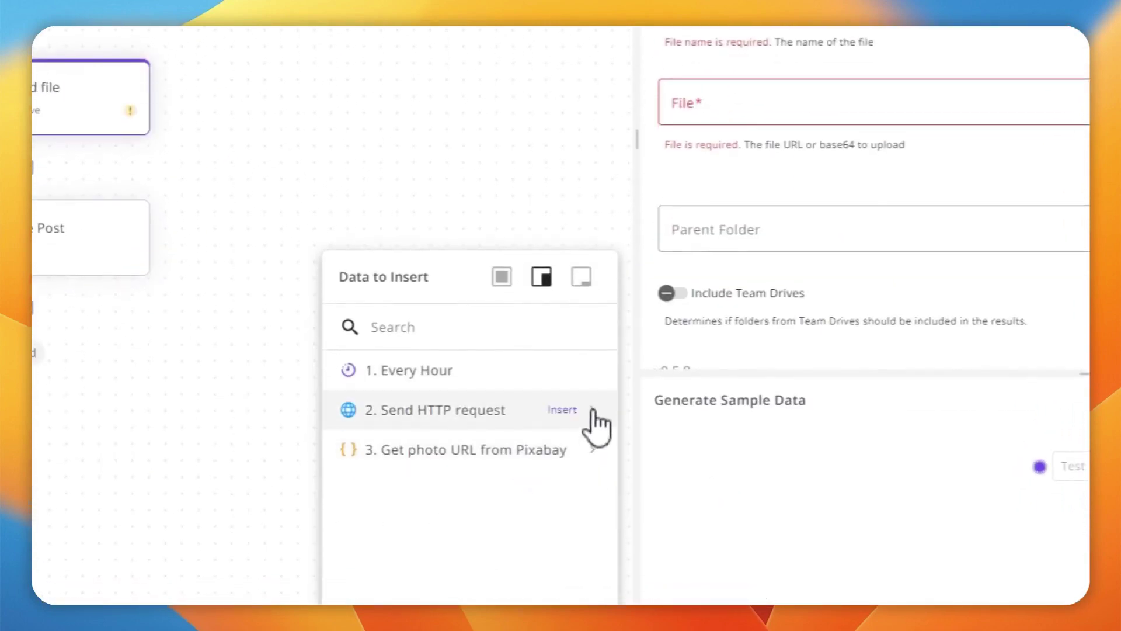
pyautogui.click(592, 412)
pyautogui.click(591, 484)
pyautogui.scroll(-1, 592, 490)
pyautogui.click(579, 514)
pyautogui.scroll(-3, 543, 462)
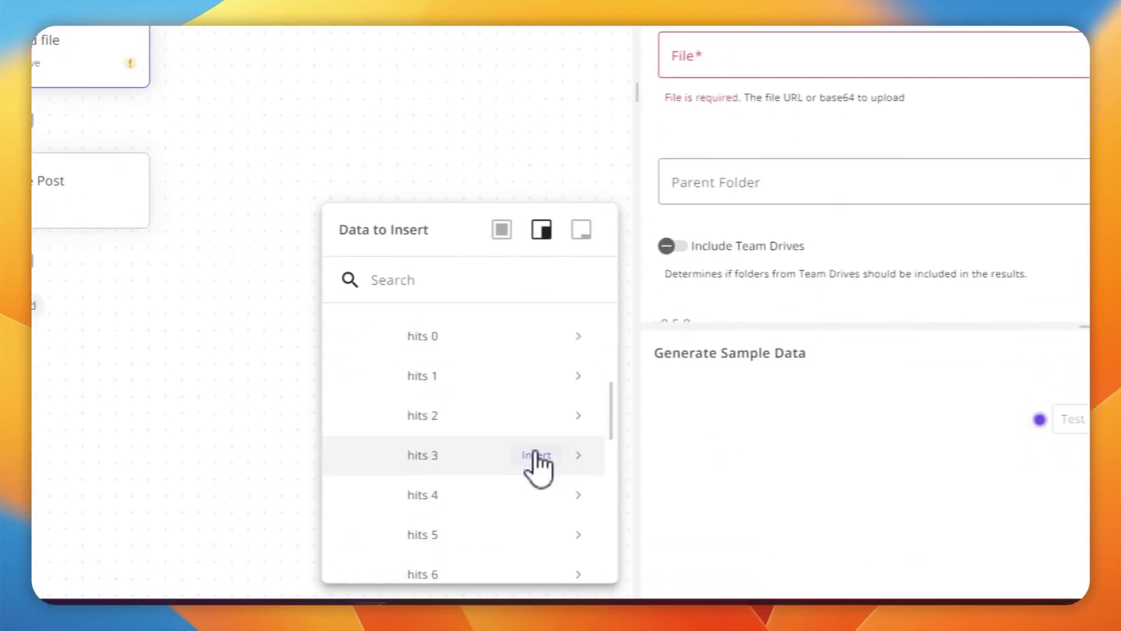
pyautogui.scroll(1, 555, 374)
pyautogui.click(580, 396)
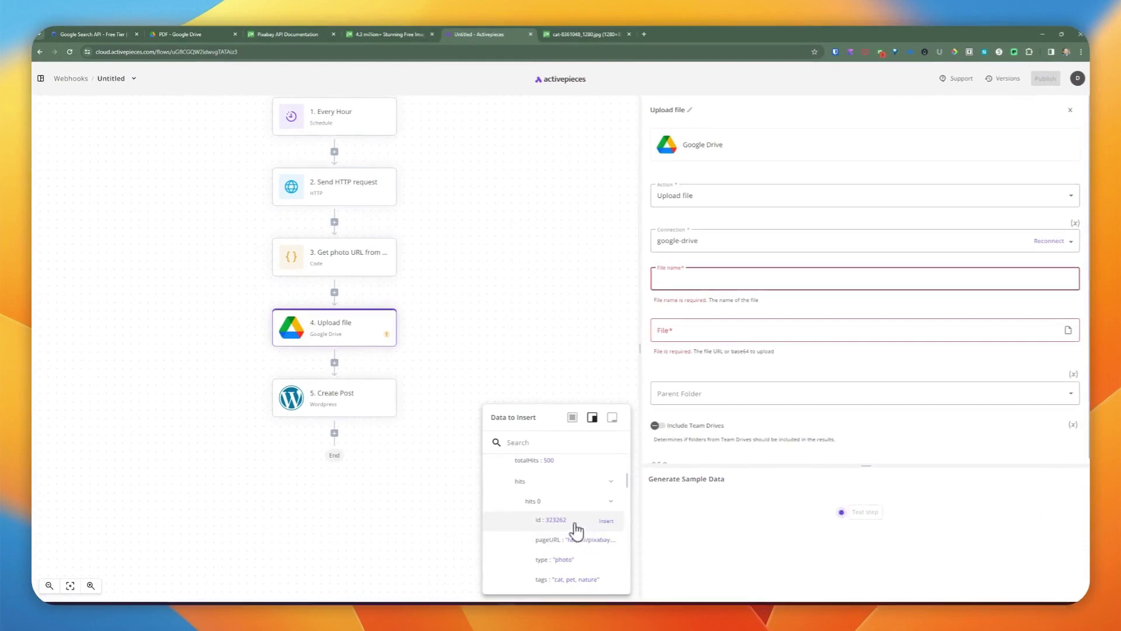
# Step: Set the file name to the id of hits 0 from the Send HTTP request, followed by .jpg
pyautogui.scroll(-3, 578, 532)
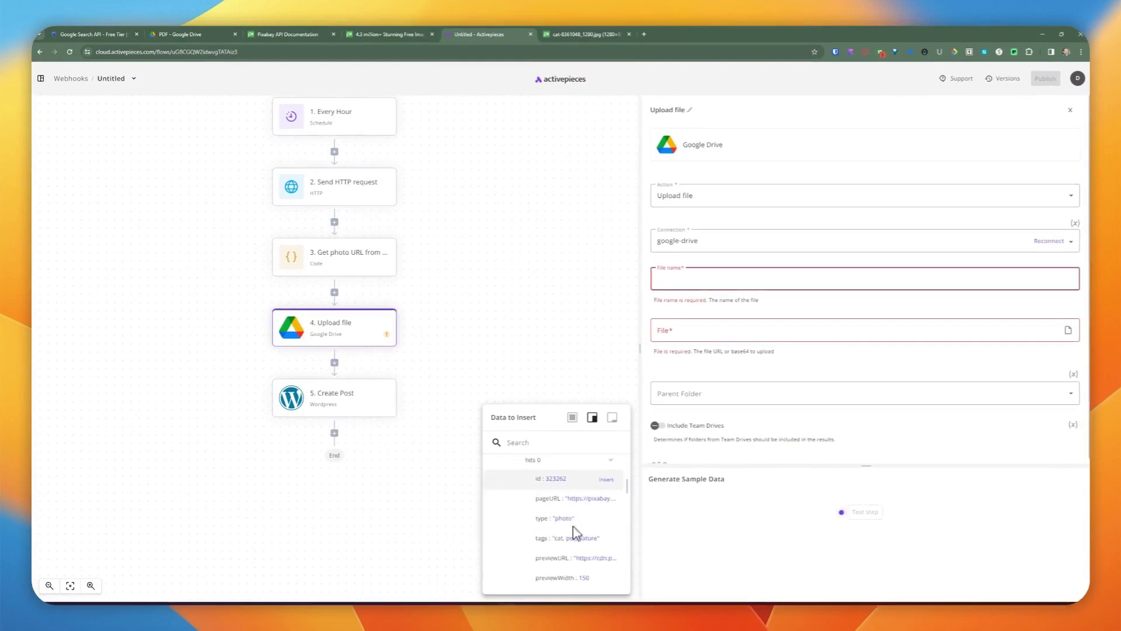
pyautogui.scroll(-5, 584, 549)
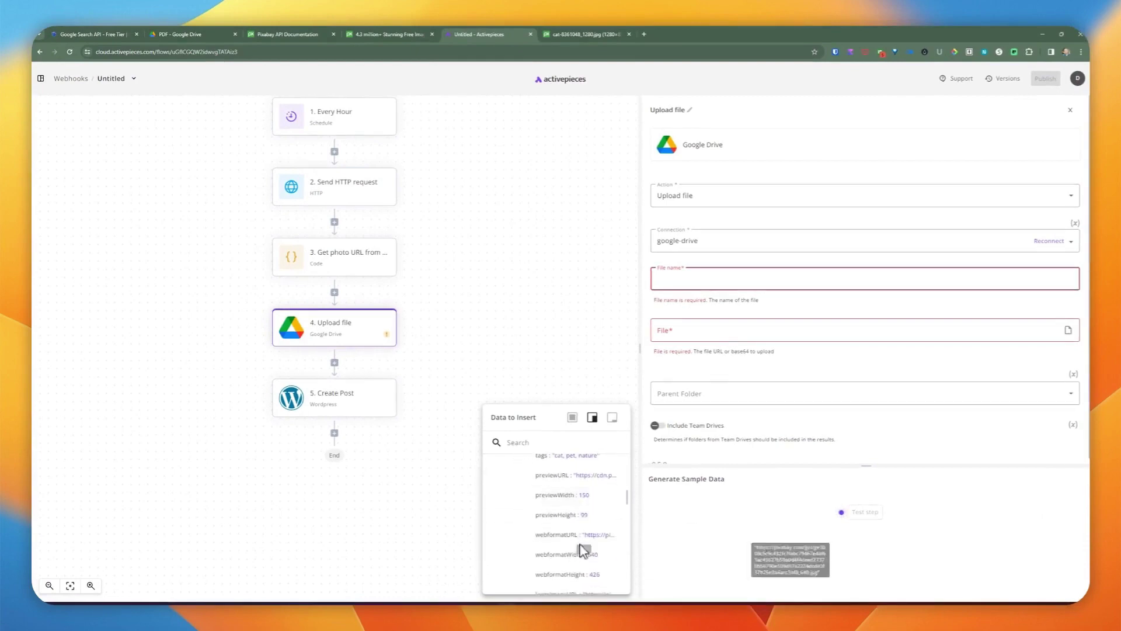
pyautogui.scroll(3, 578, 549)
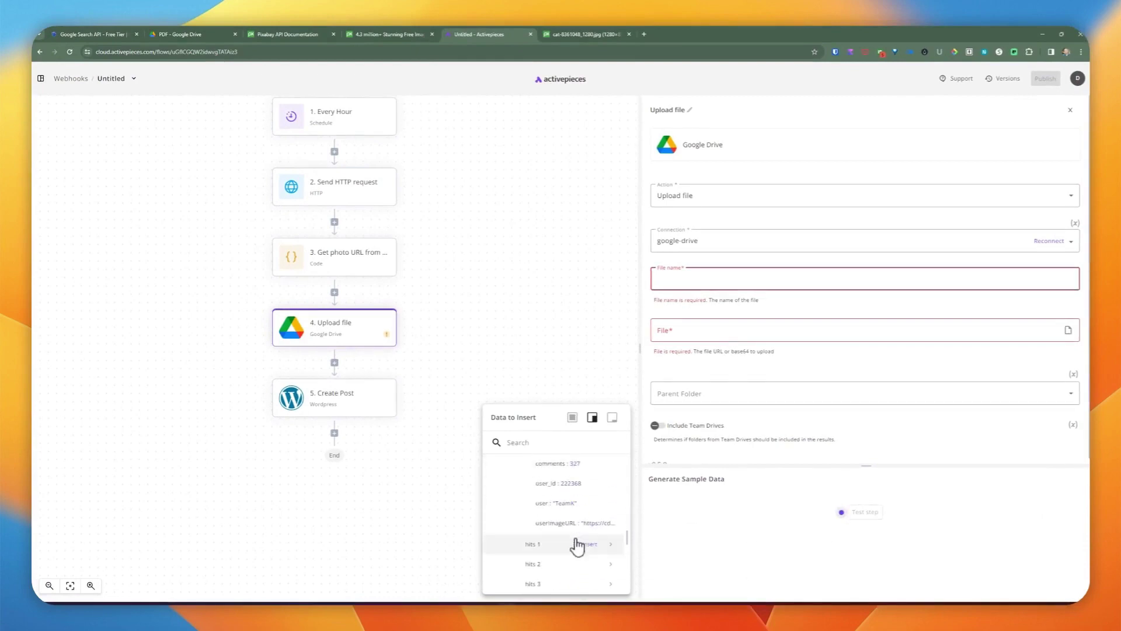
pyautogui.scroll(5, 573, 514)
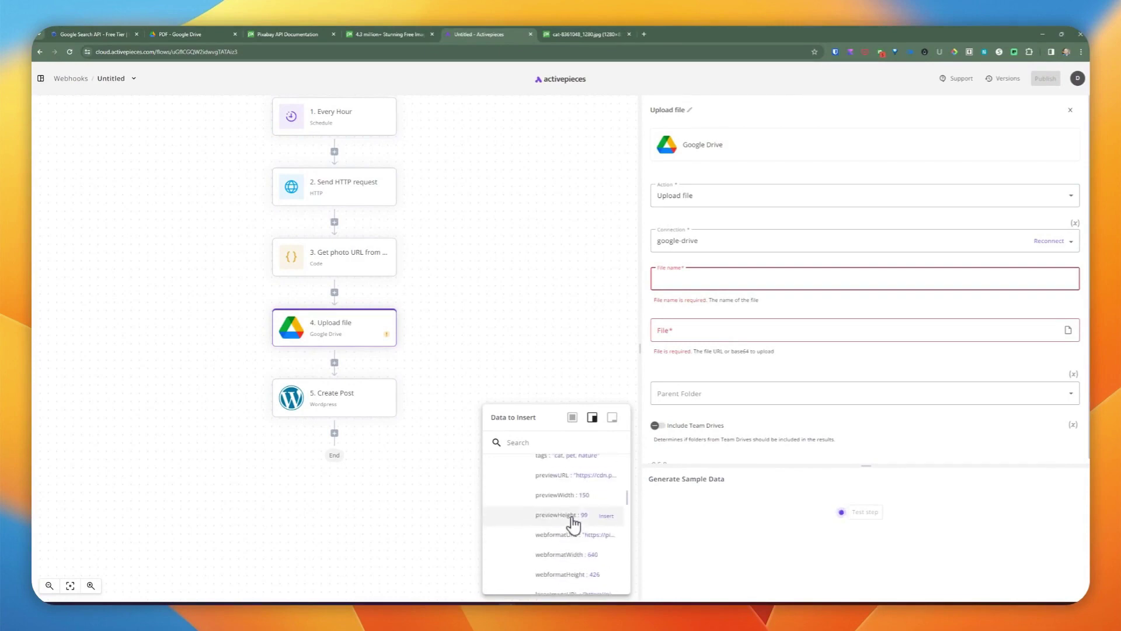
pyautogui.click(606, 485)
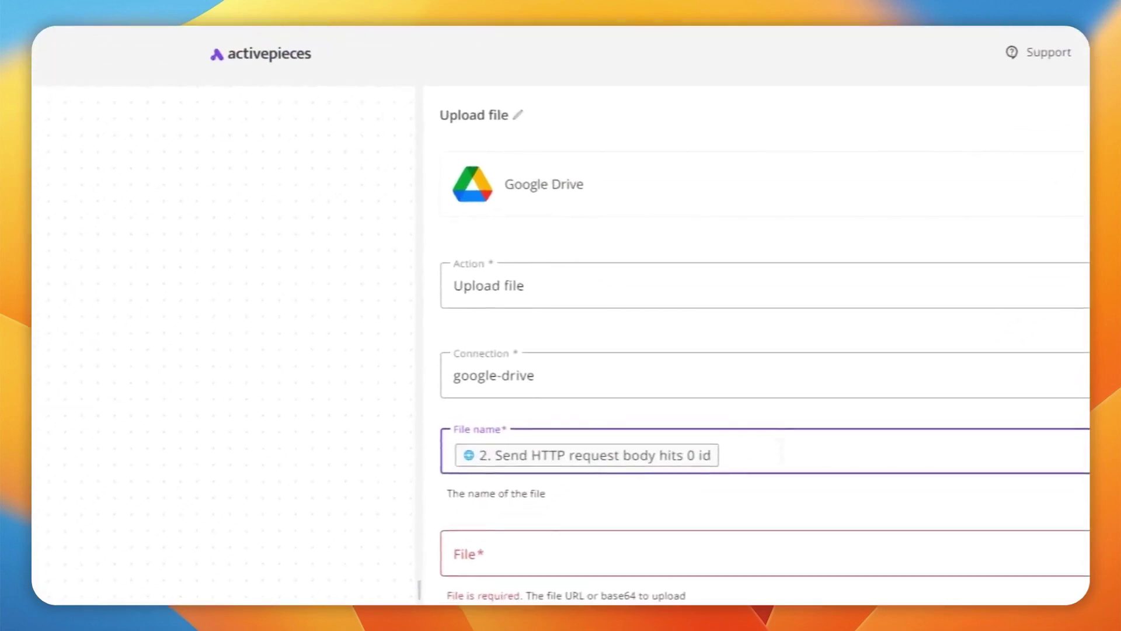
pyautogui.write('.jpg')
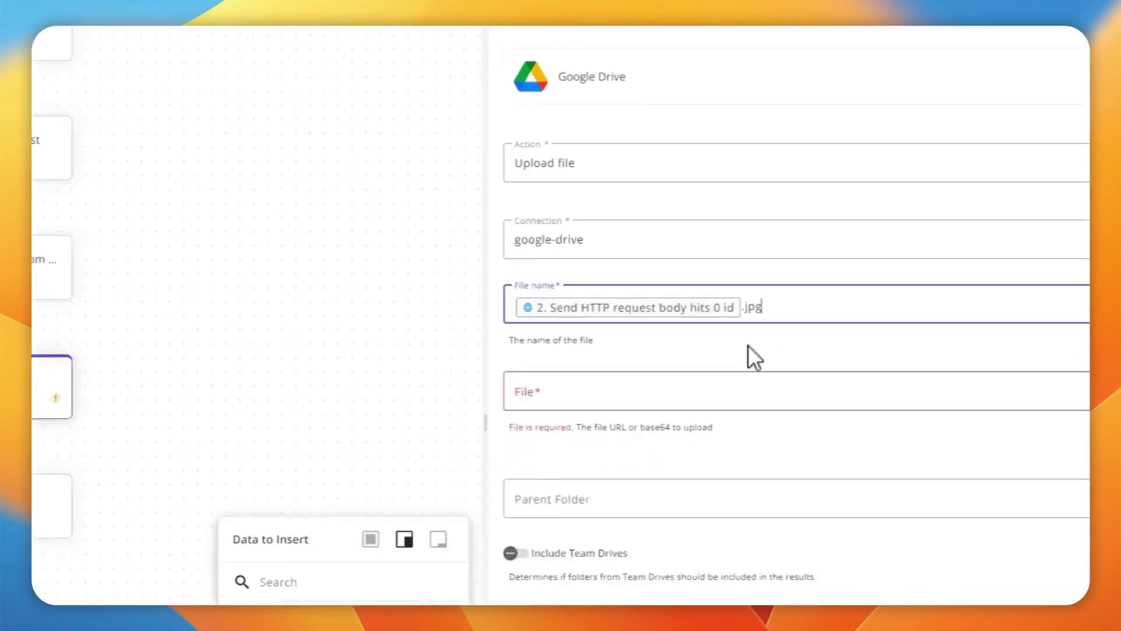
# Step: Set the file in the Google Drive Upload file step to the webformatURL of hits 0 from the Send HTTP request body
pyautogui.click(657, 398)
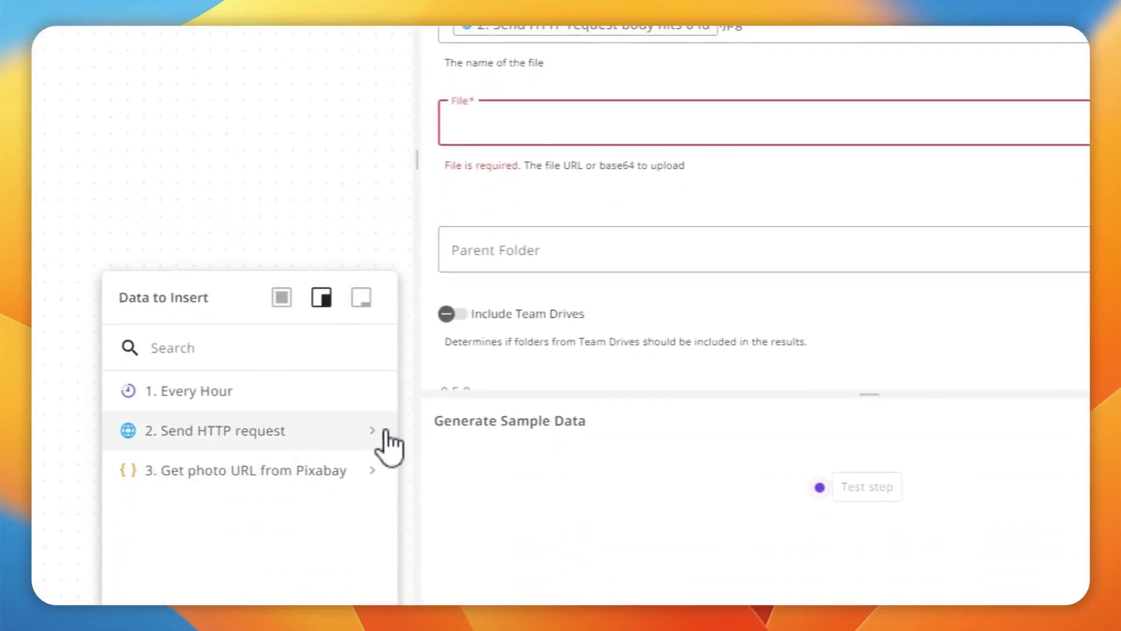
pyautogui.click(374, 435)
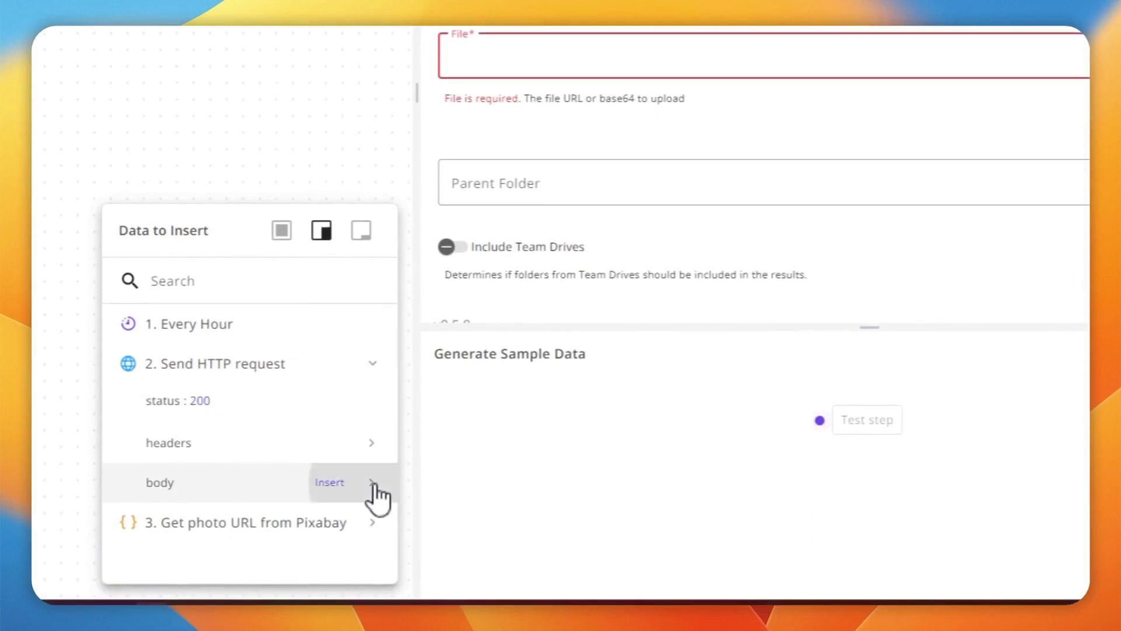
pyautogui.click(372, 485)
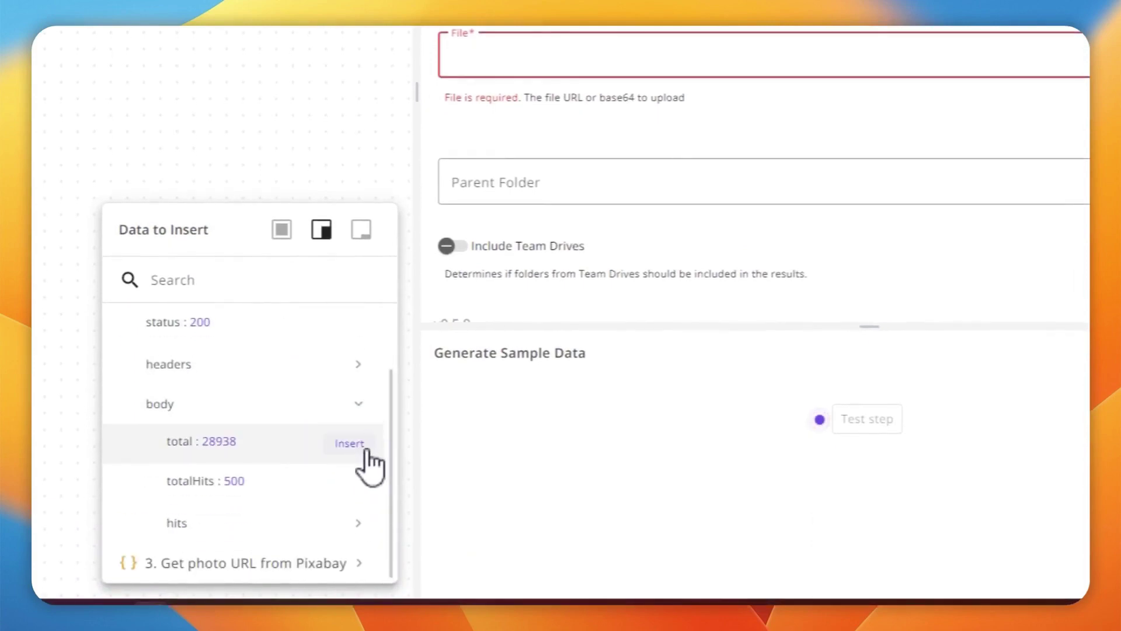
pyautogui.click(374, 522)
pyautogui.scroll(-3, 327, 461)
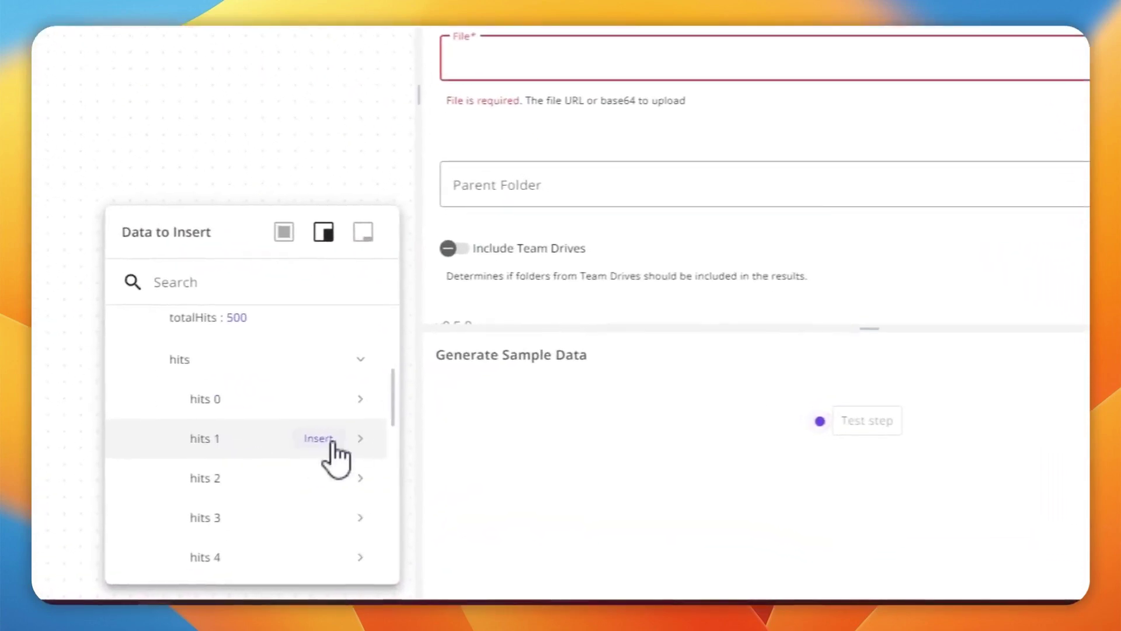
pyautogui.click(365, 407)
pyautogui.scroll(-5, 343, 413)
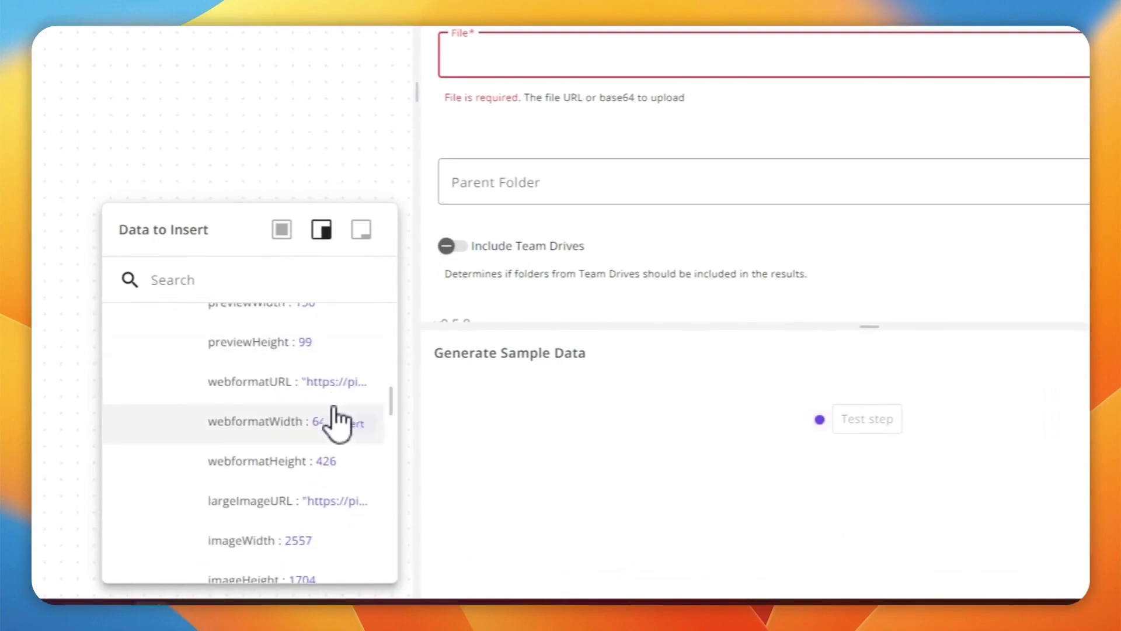
pyautogui.scroll(-2, 336, 421)
pyautogui.scroll(2, 332, 412)
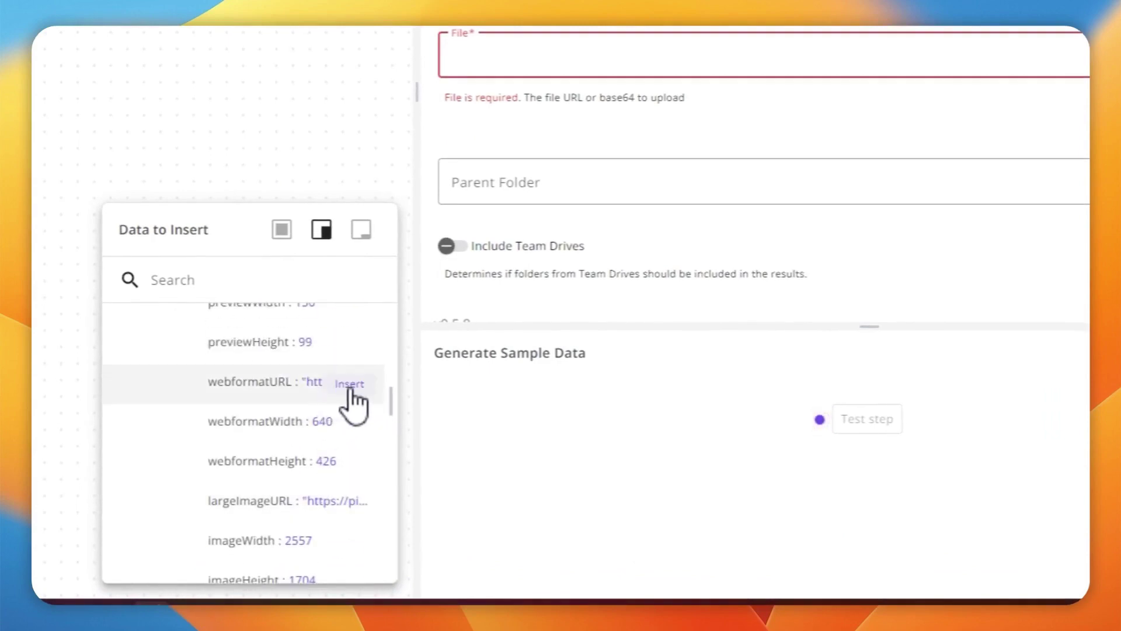
pyautogui.click(350, 385)
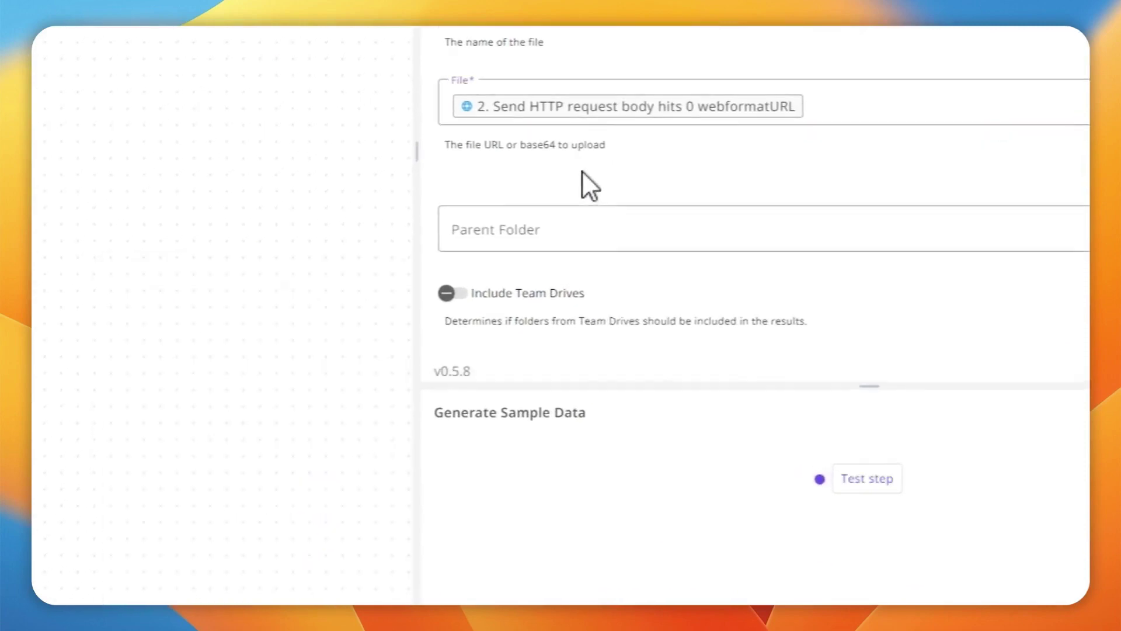
# Step: Choose PDF as the parent folder, test the Upload file step, and enlarge the area showing its settings
pyautogui.click(591, 234)
pyautogui.click(511, 329)
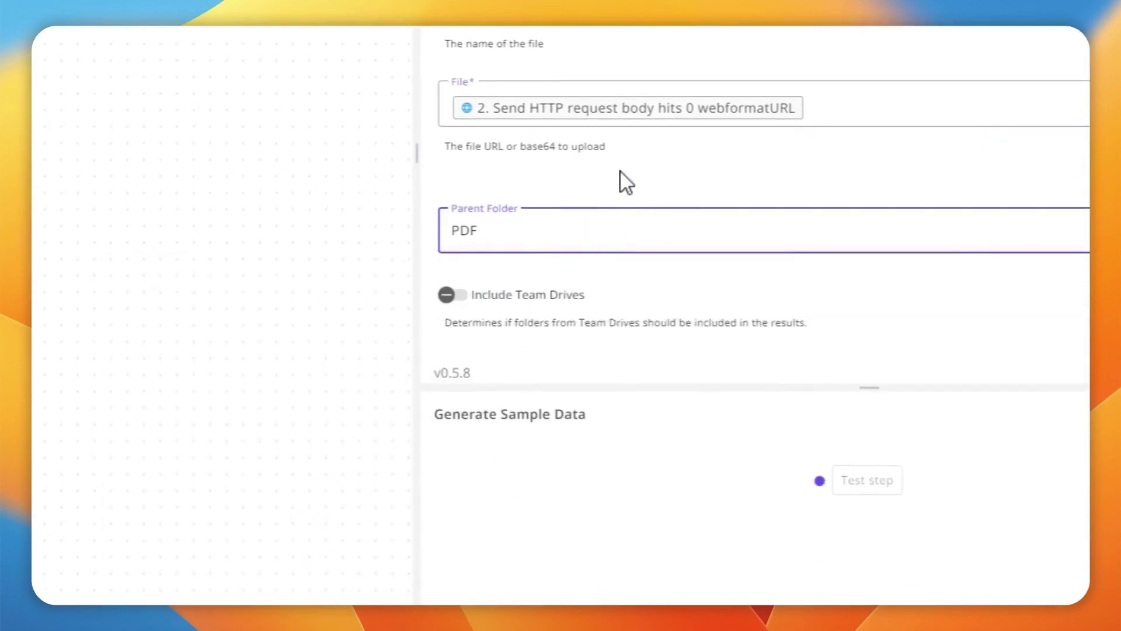
pyautogui.click(854, 489)
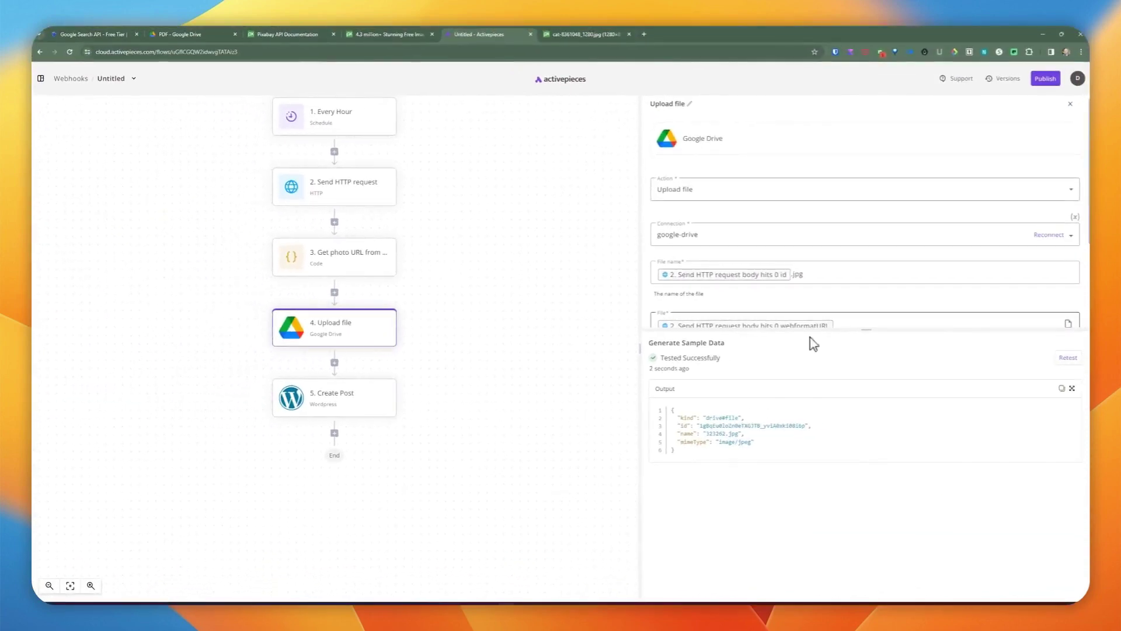
pyautogui.moveTo(862, 339); pyautogui.dragTo(865, 435)
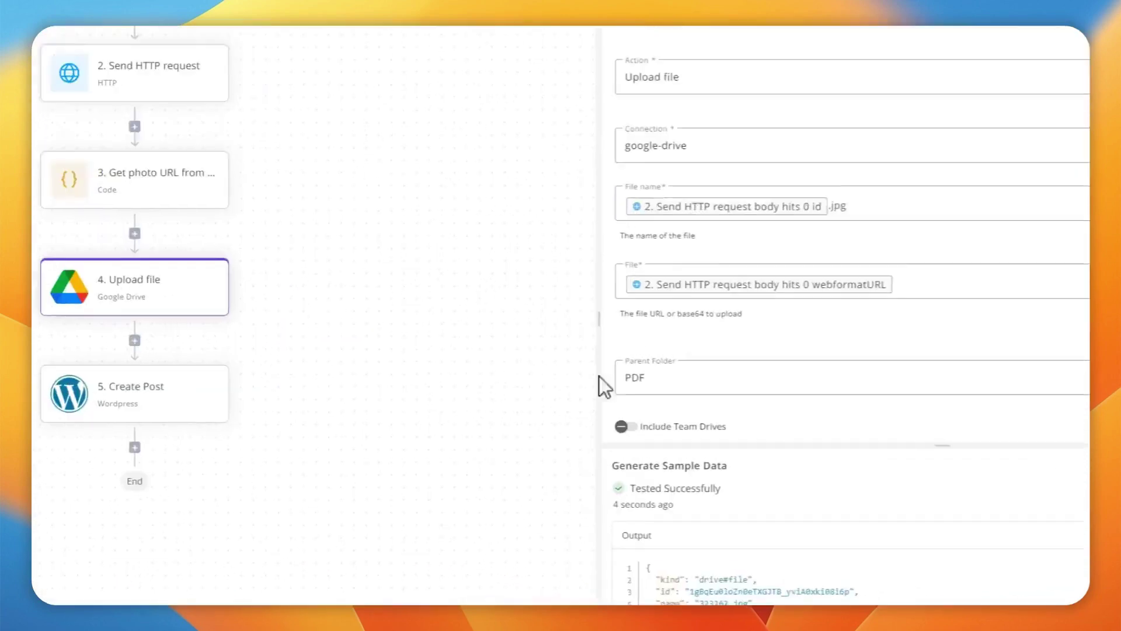
# Step: For the WordPress Create Post step's Featured Media (URL), expand the Send HTTP request data down to hits 0 in the body
pyautogui.click(153, 403)
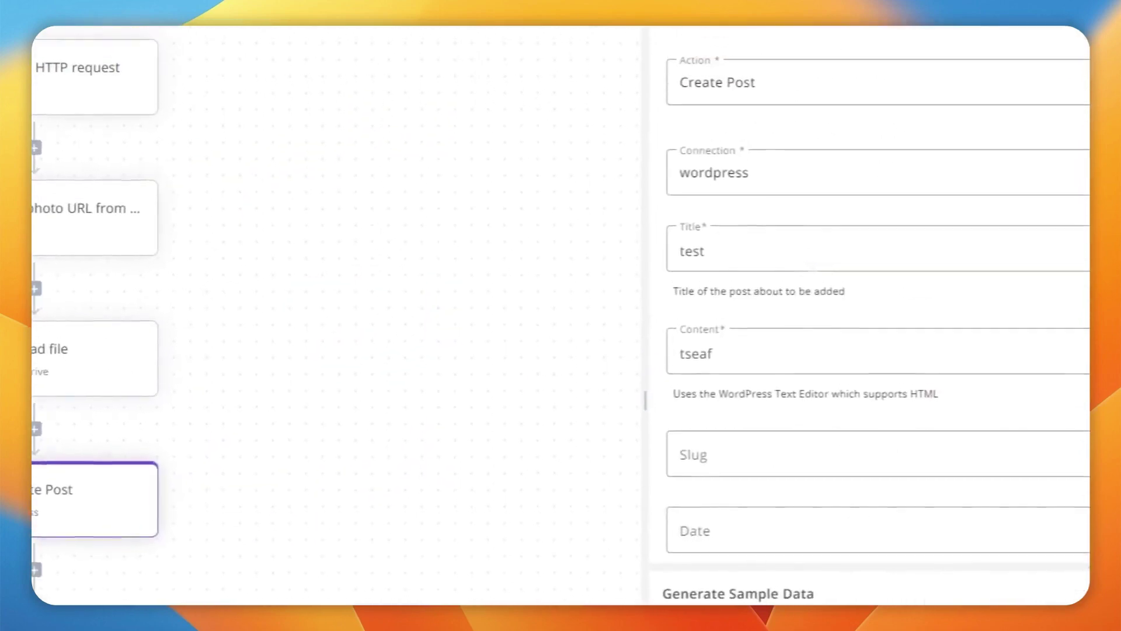
pyautogui.scroll(-5, 734, 433)
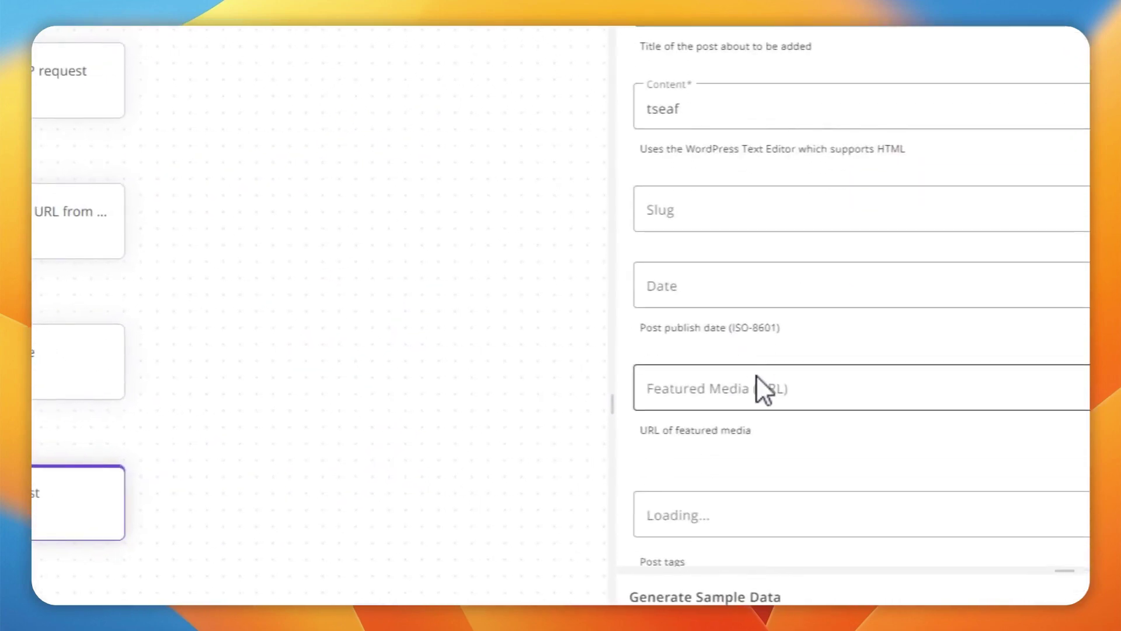
pyautogui.click(764, 388)
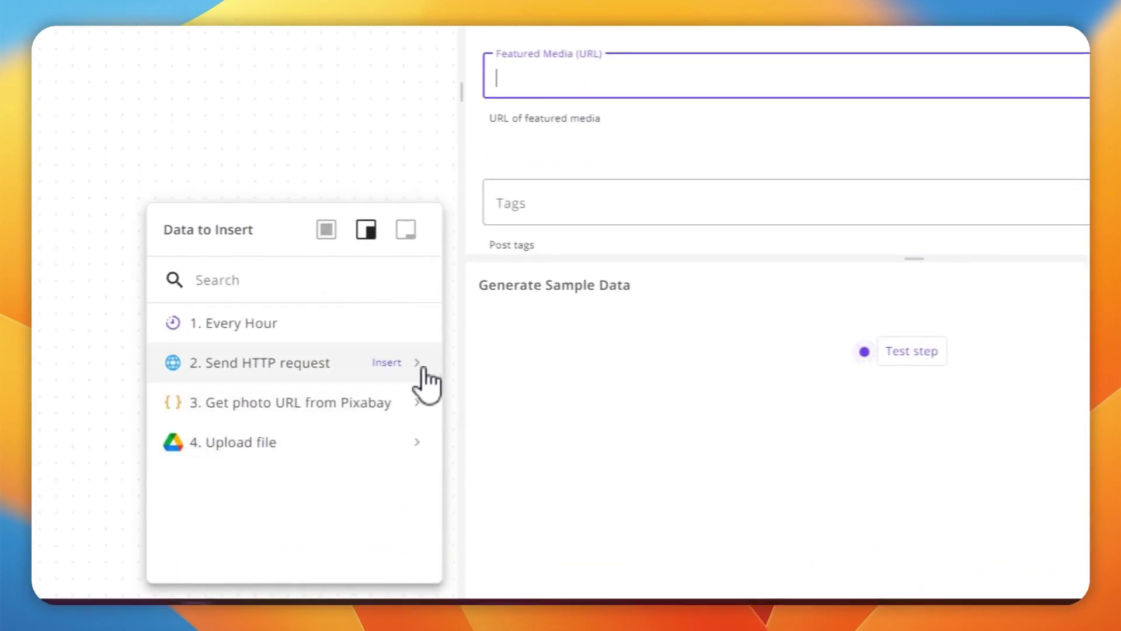
pyautogui.click(418, 363)
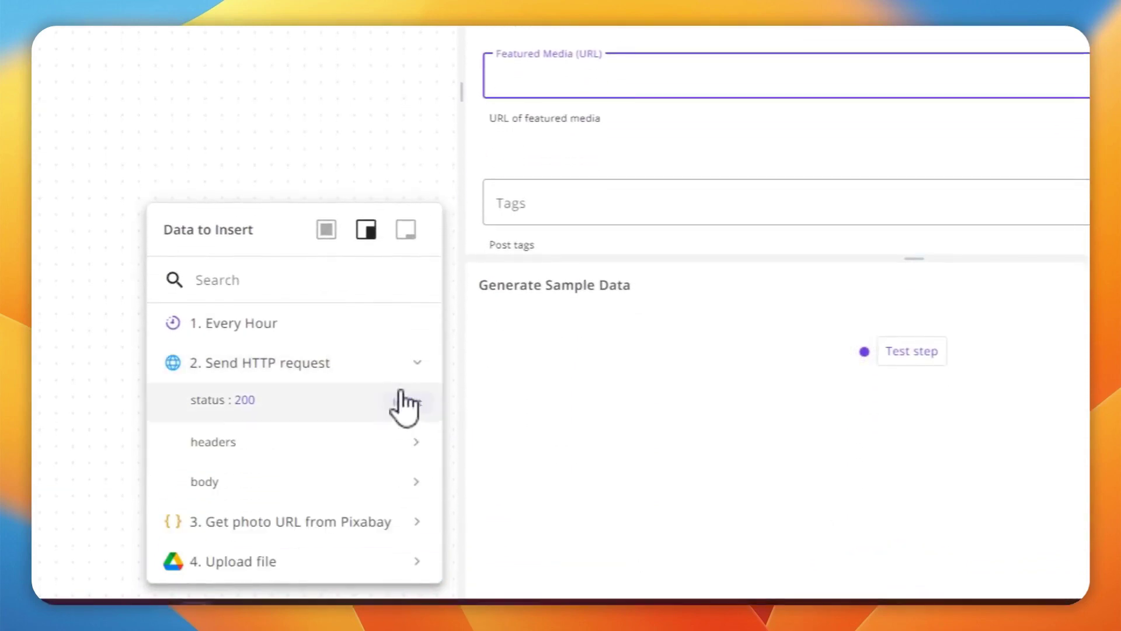
pyautogui.click(418, 483)
pyautogui.scroll(-2, 351, 458)
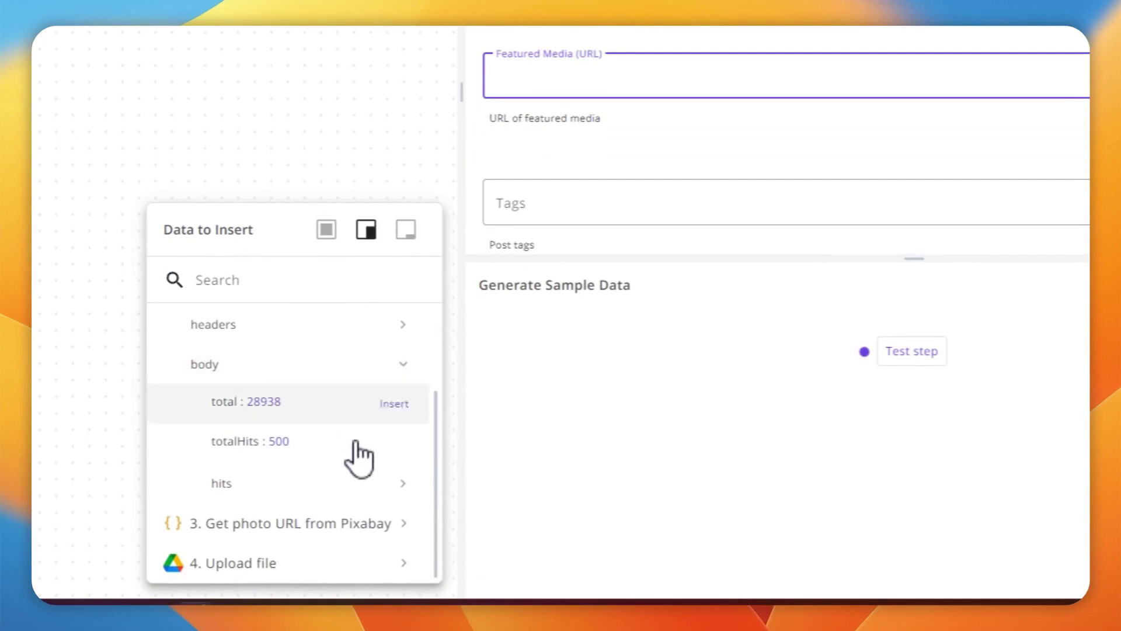
pyautogui.click(403, 485)
pyautogui.scroll(-4, 383, 370)
pyautogui.scroll(3, 403, 444)
pyautogui.click(401, 439)
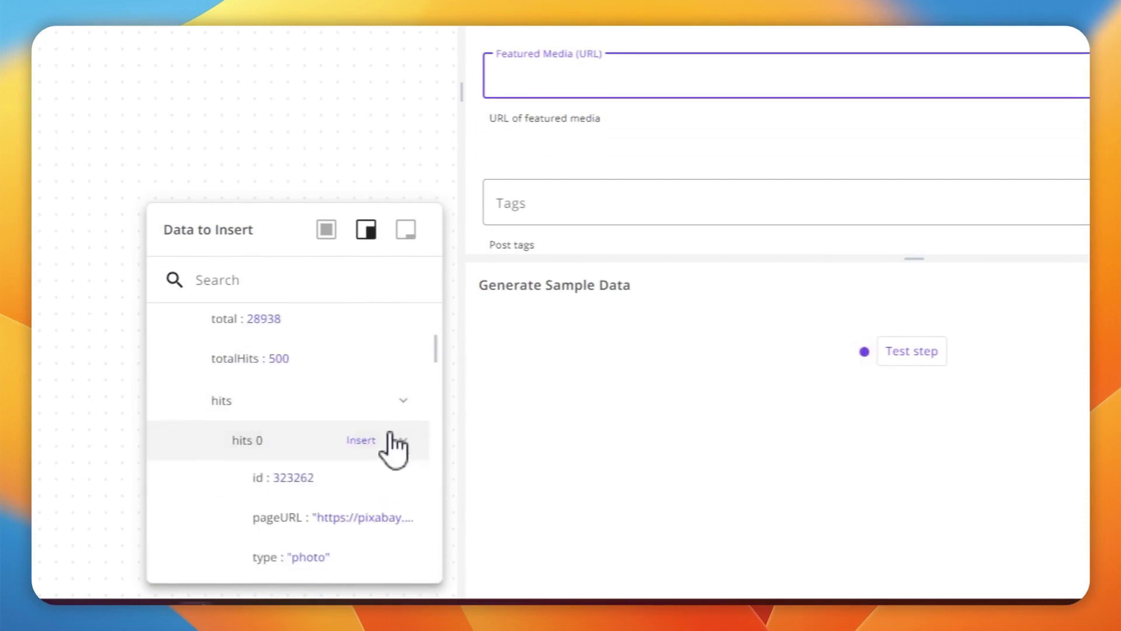
# Step: Insert the webformatURL of hits 0 as the post's Featured Media (URL)
pyautogui.scroll(-3, 392, 444)
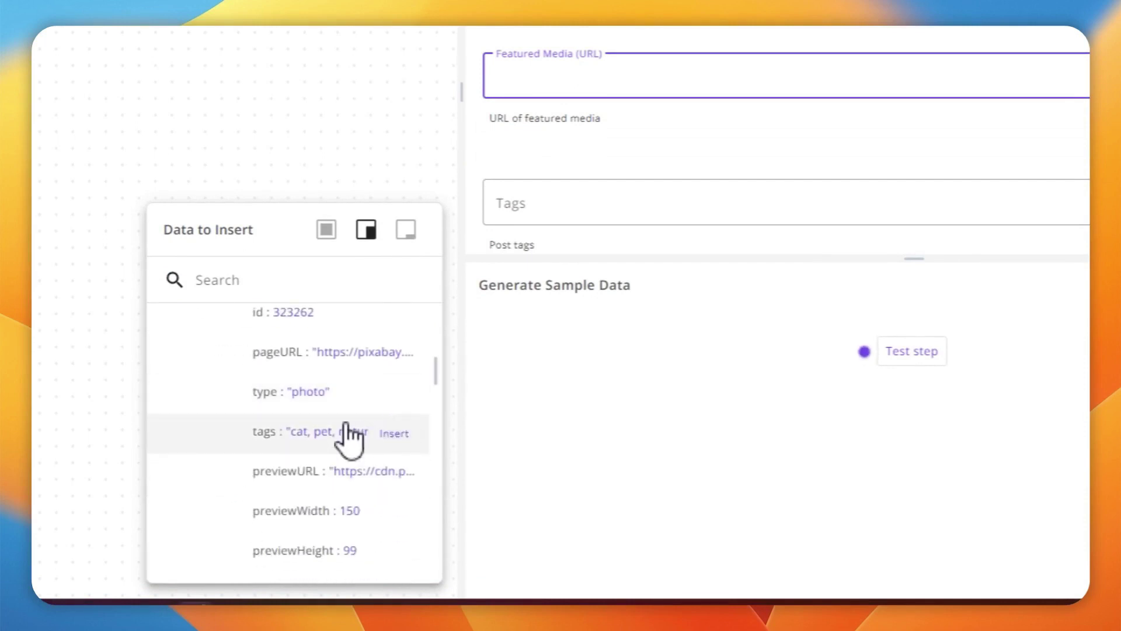
pyautogui.scroll(-2, 349, 439)
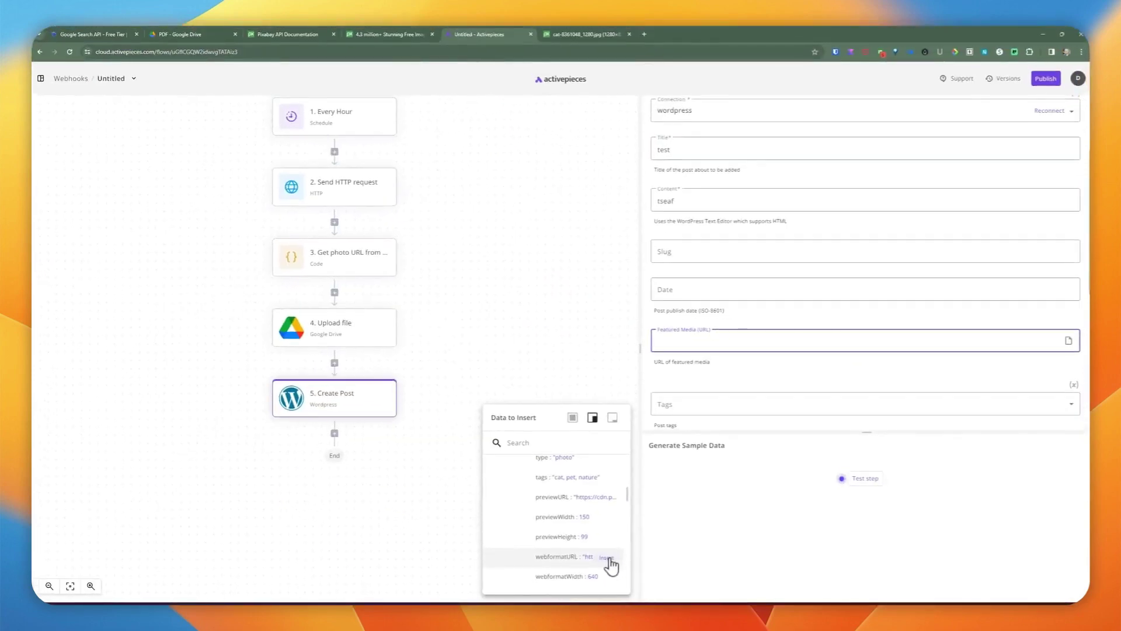
pyautogui.click(607, 558)
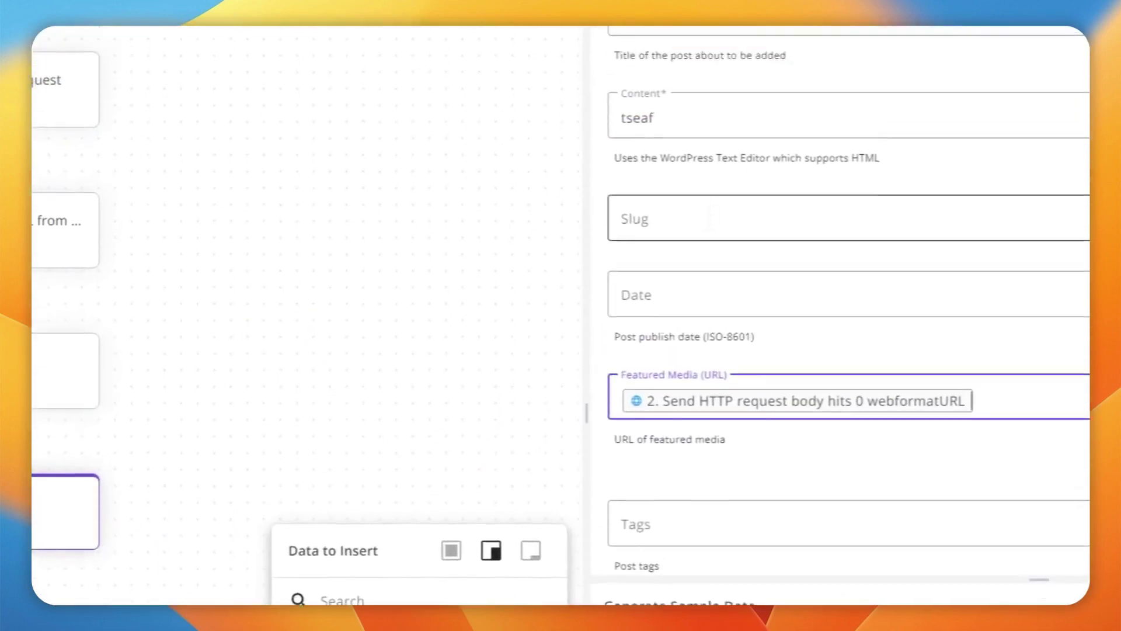
pyautogui.scroll(-3, 710, 426)
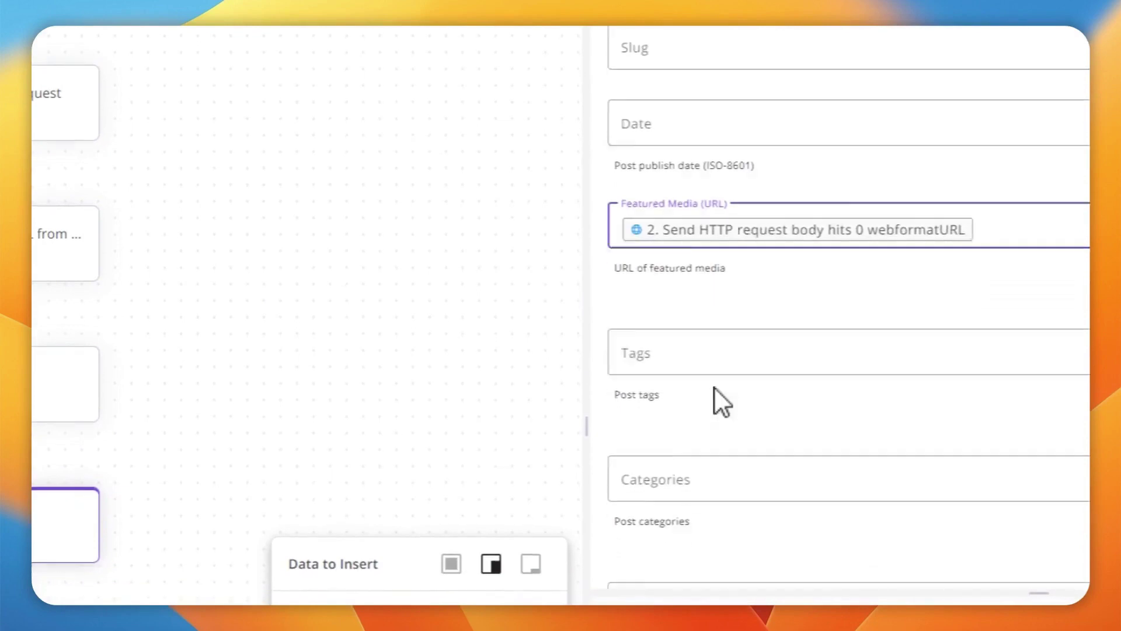
pyautogui.scroll(-2, 713, 388)
pyautogui.click(722, 156)
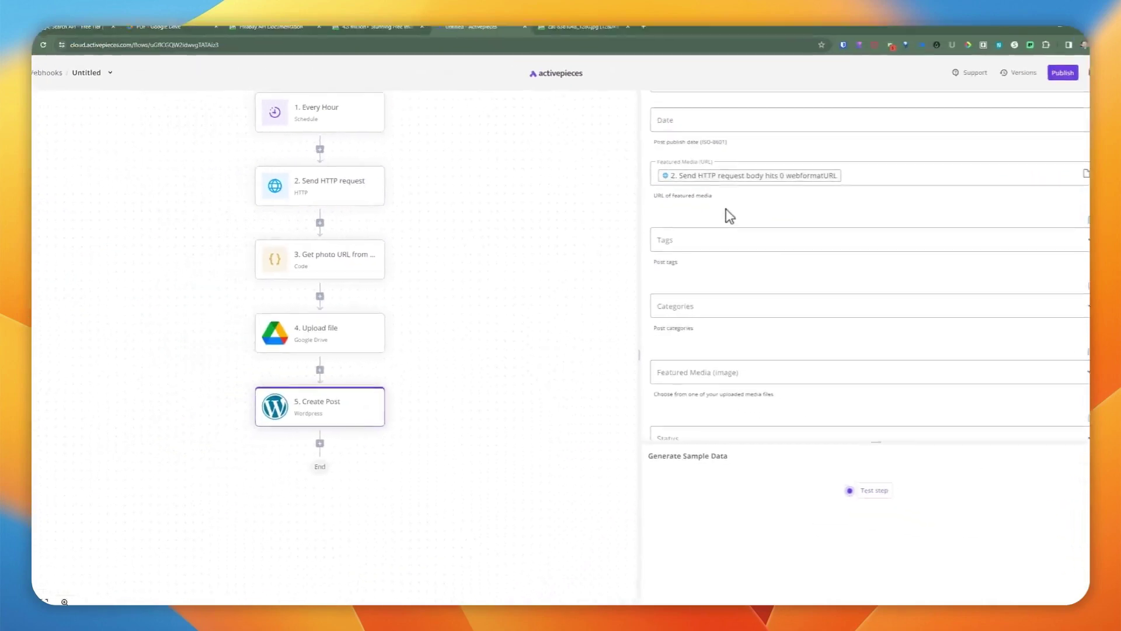
pyautogui.moveTo(330, 408)
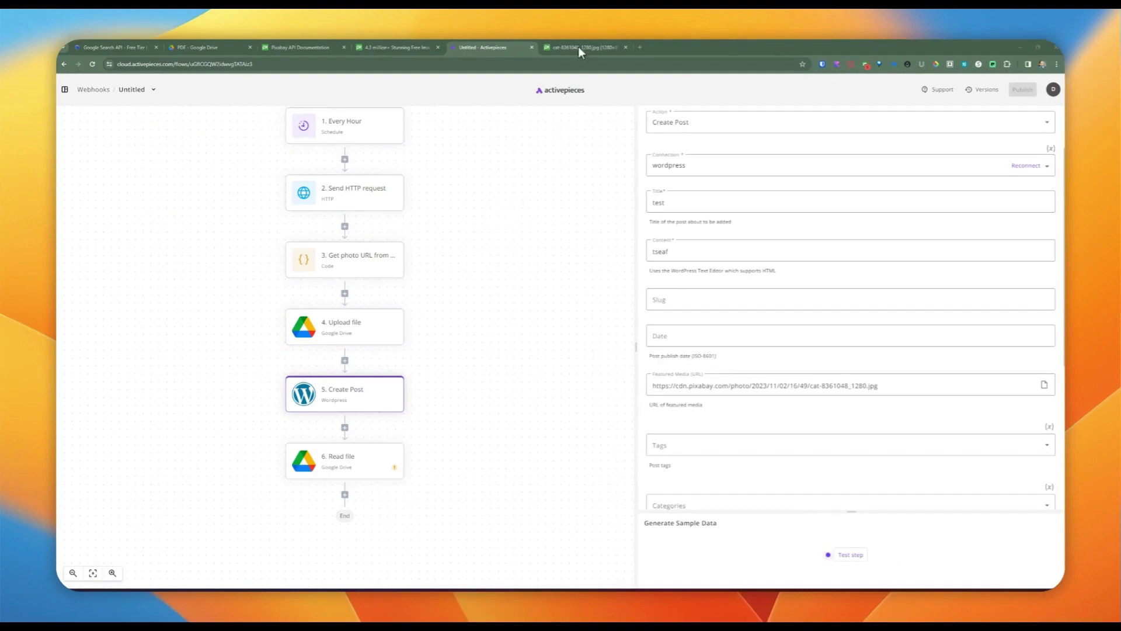
# Step: Copy the full address of the Pixabay image cat-8361048_1280.jpg from its browser tab
pyautogui.click(579, 49)
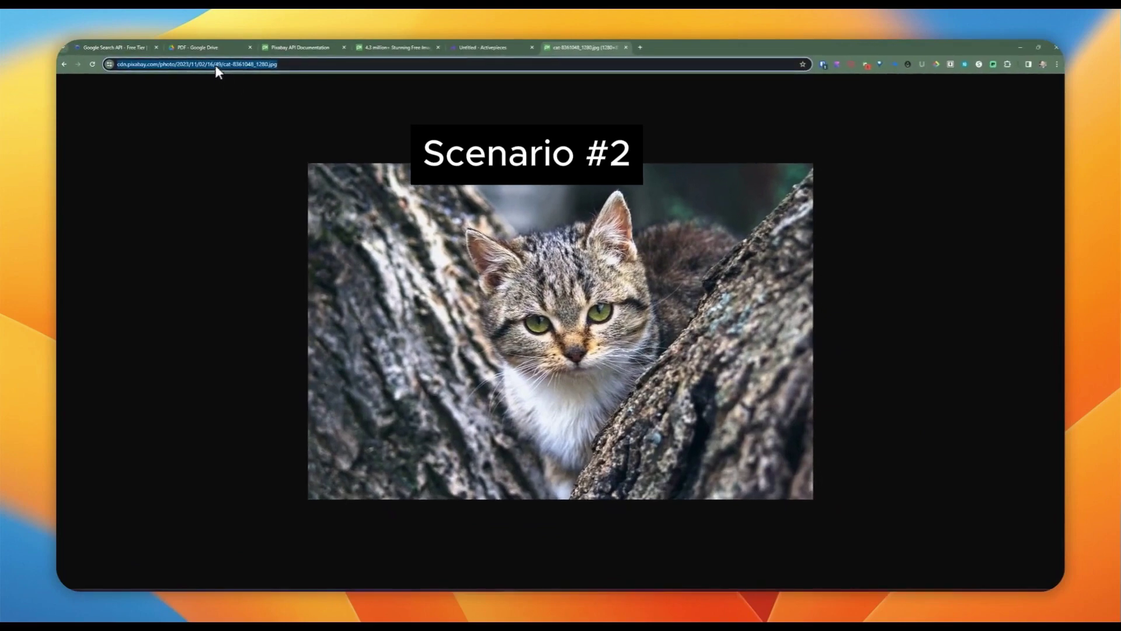
pyautogui.click(216, 63)
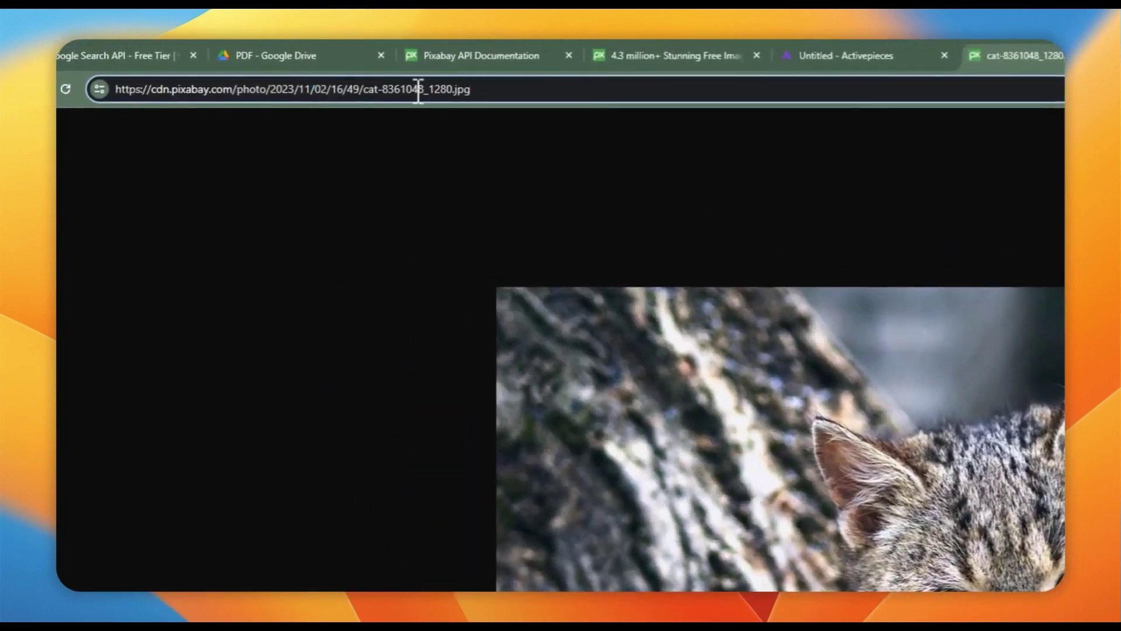
pyautogui.tripleClick(416, 89)
pyautogui.hotkey('ctrl', 'c')
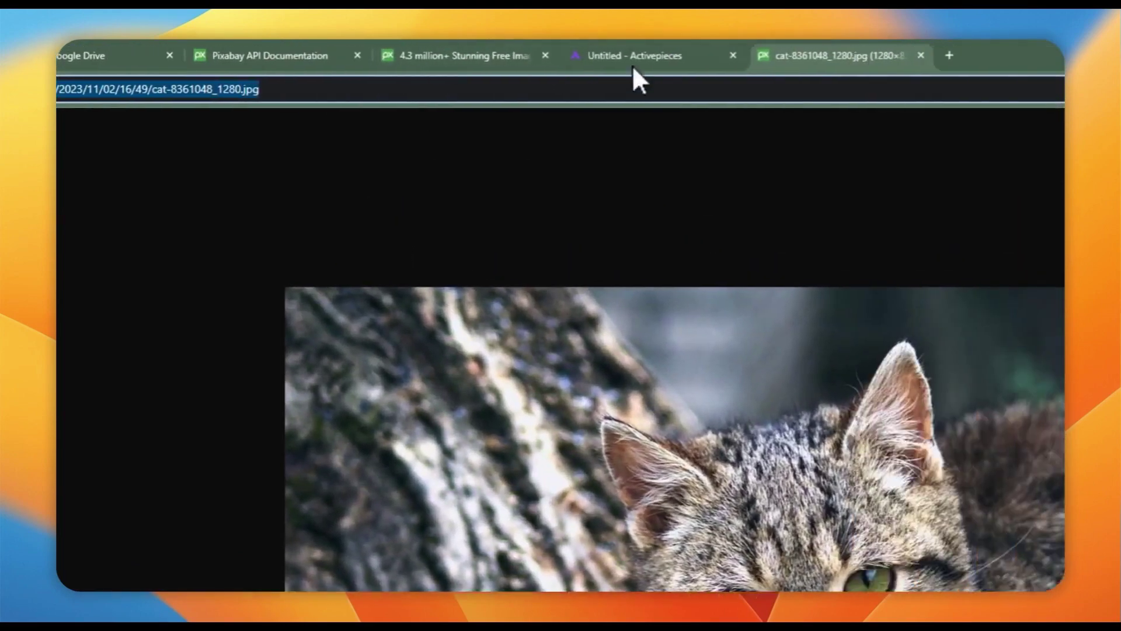
pyautogui.click(632, 64)
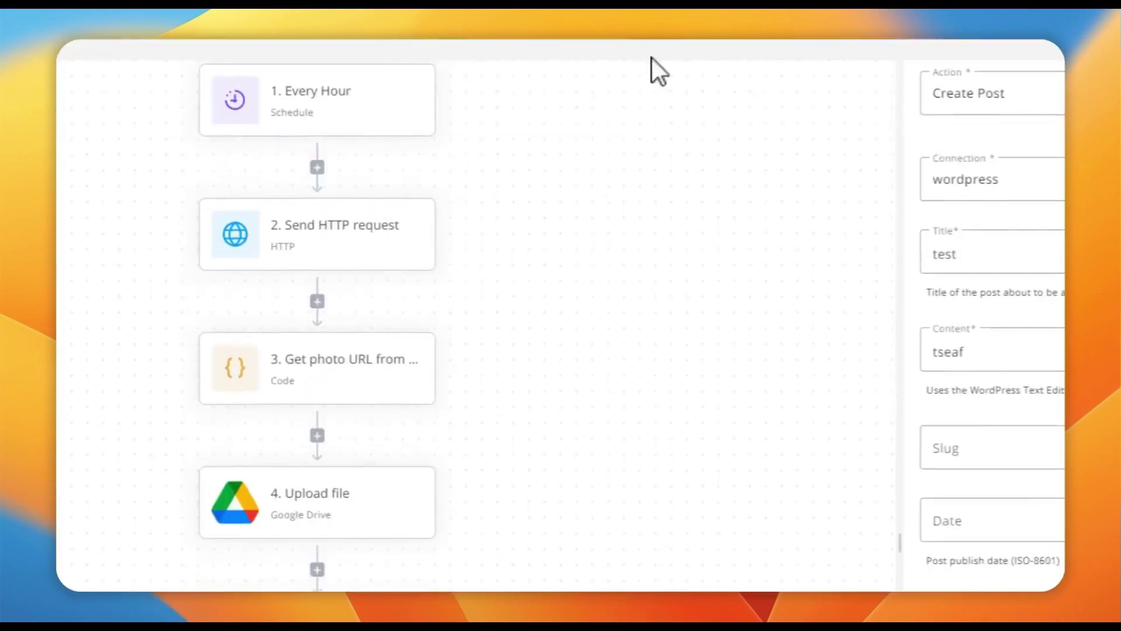
pyautogui.doubleClick(800, 401)
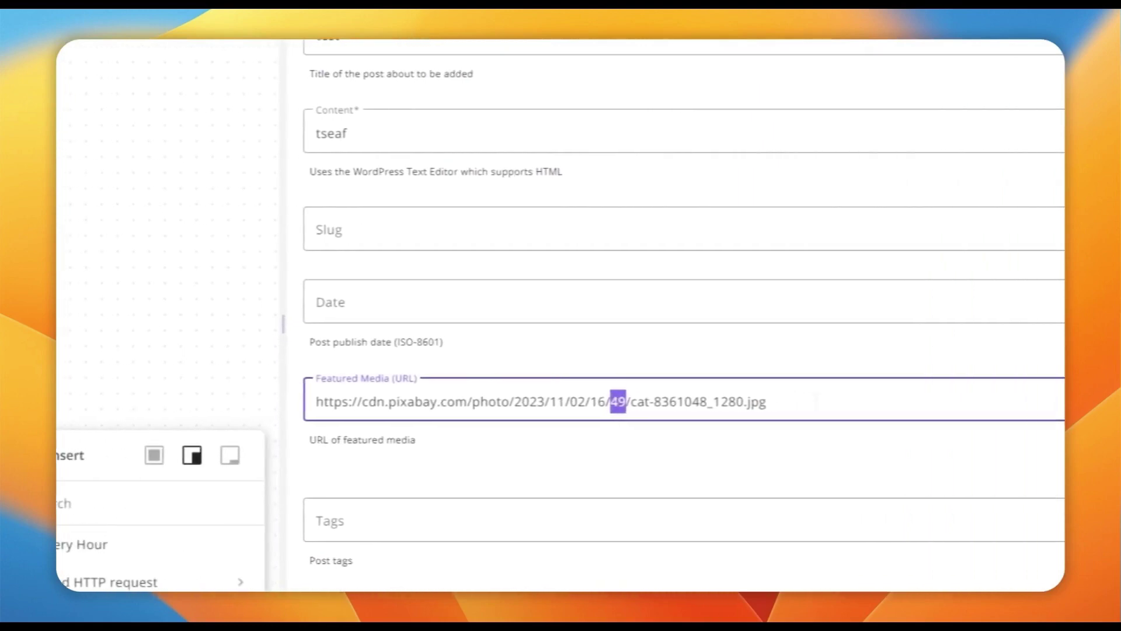
pyautogui.moveTo(952, 402); pyautogui.dragTo(493, 403)
pyautogui.hotkey('ctrl', 'v')
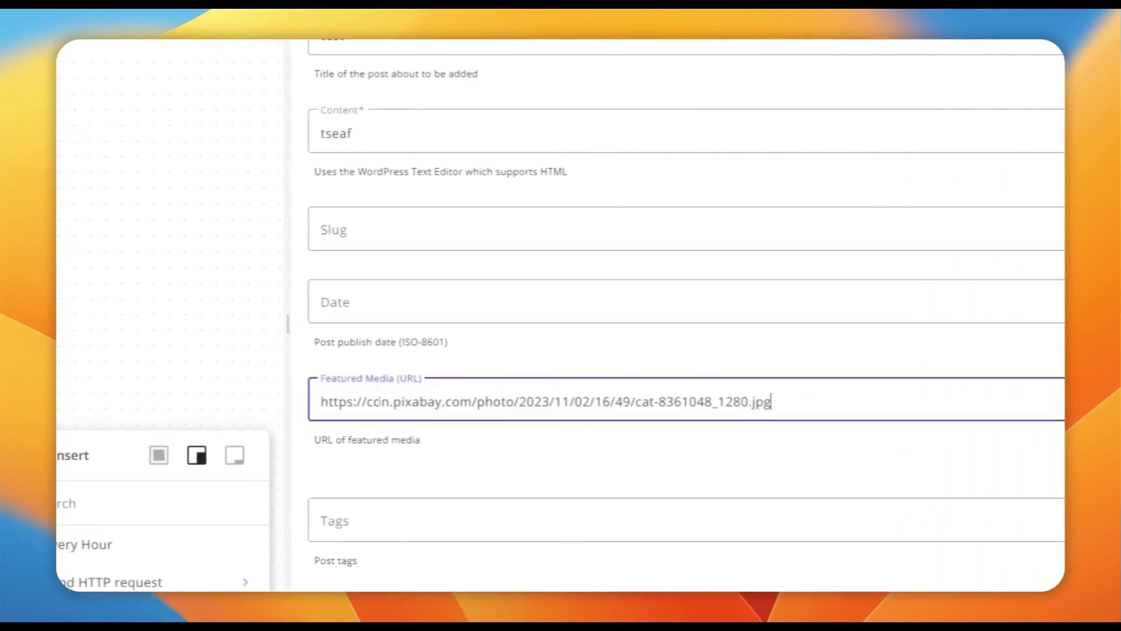
pyautogui.click(608, 362)
# Step: Open the Google Drive Upload file step and compare the URL in its File field with the cat image's browser tab
pyautogui.click(313, 292)
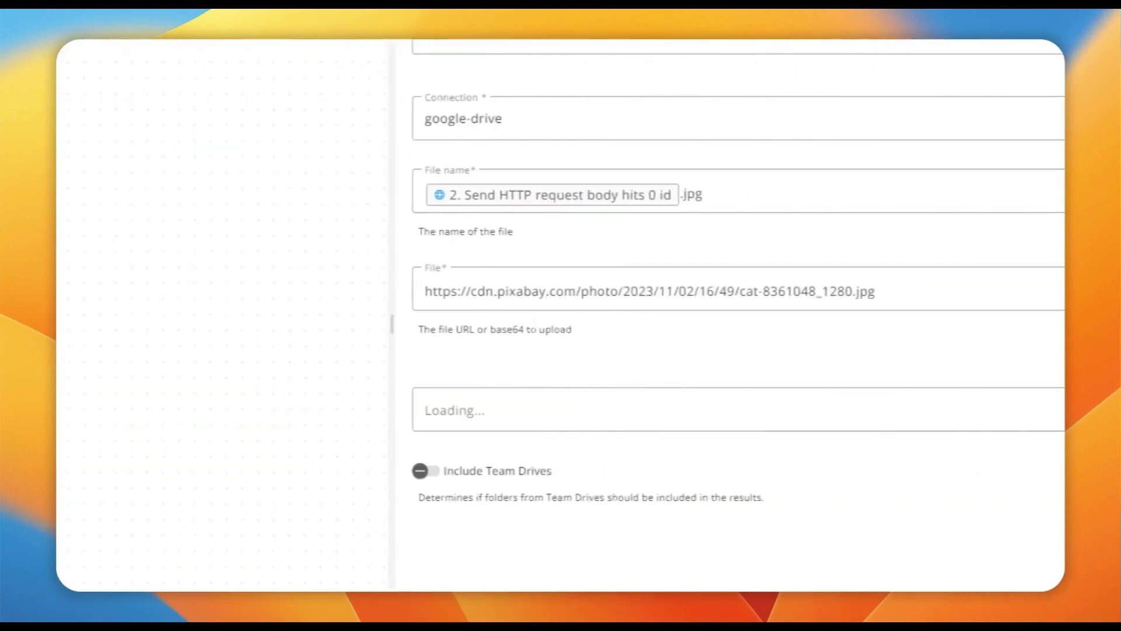
pyautogui.tripleClick(463, 291)
pyautogui.press('Right')
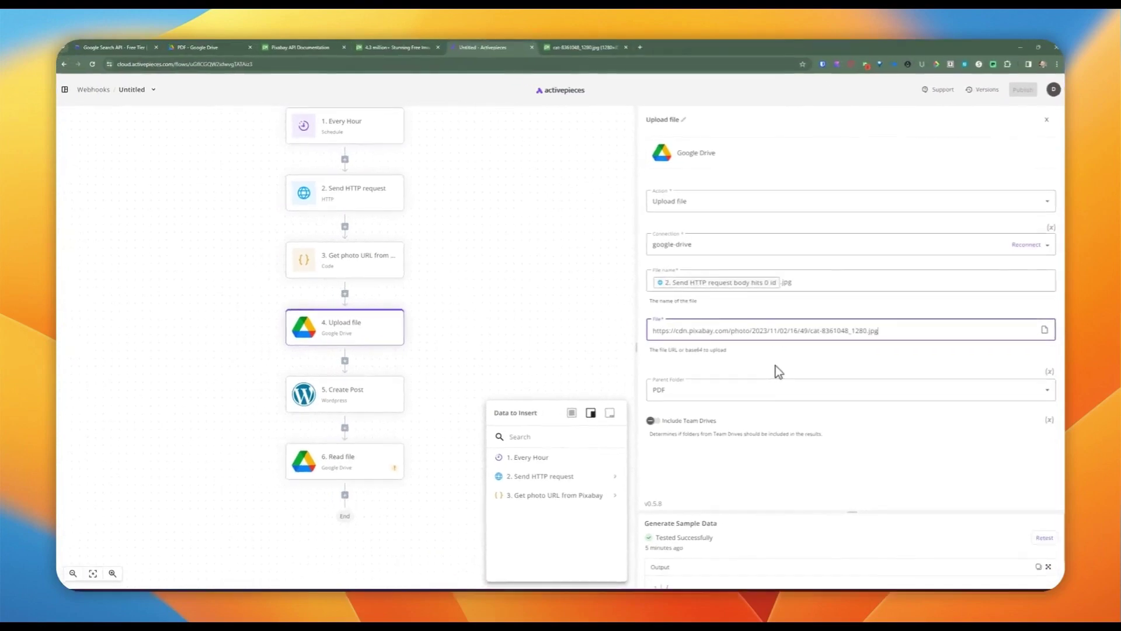
pyautogui.click(570, 47)
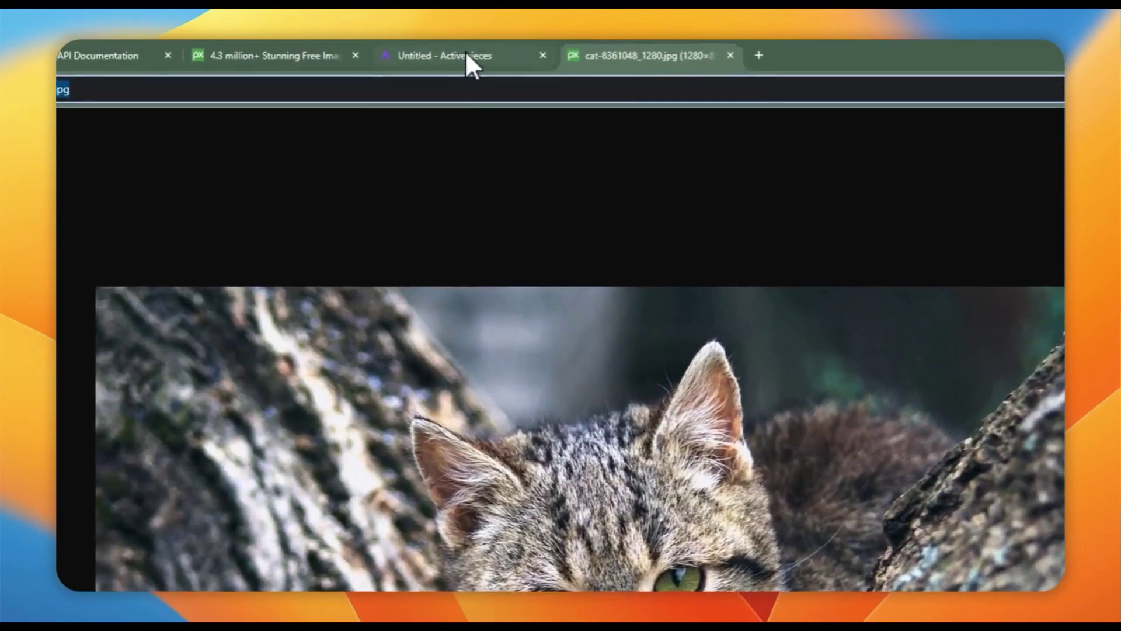
pyautogui.click(424, 60)
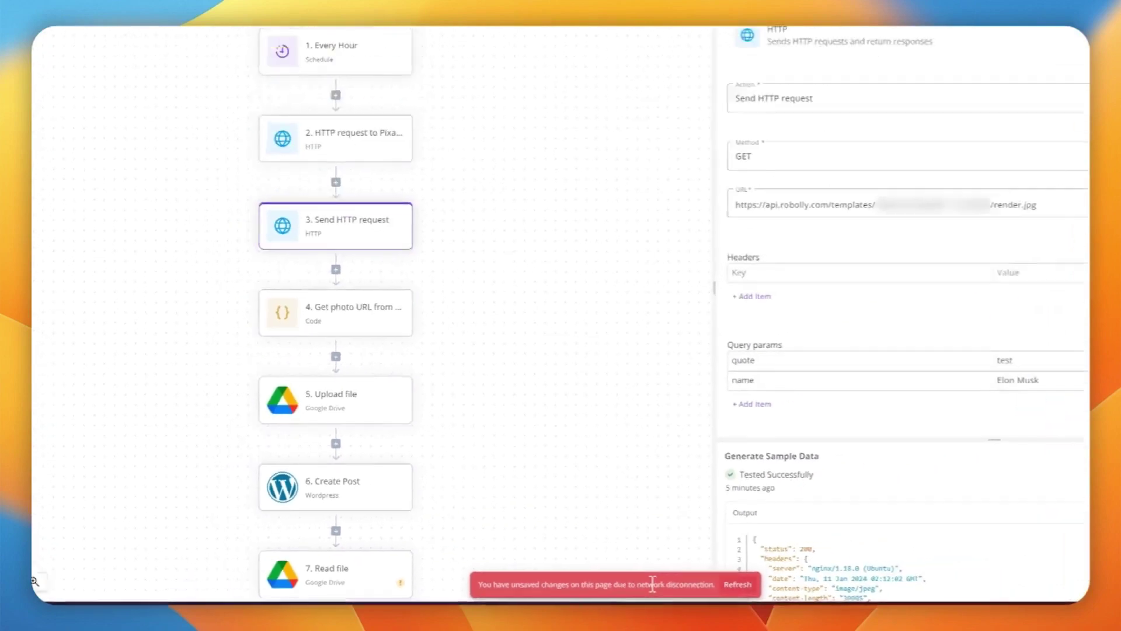
# Step: Switch to the Robolly API reference and examine the render link endpoints, especially the templates/{TEMPLATE_ID}/render address
pyautogui.click(665, 20)
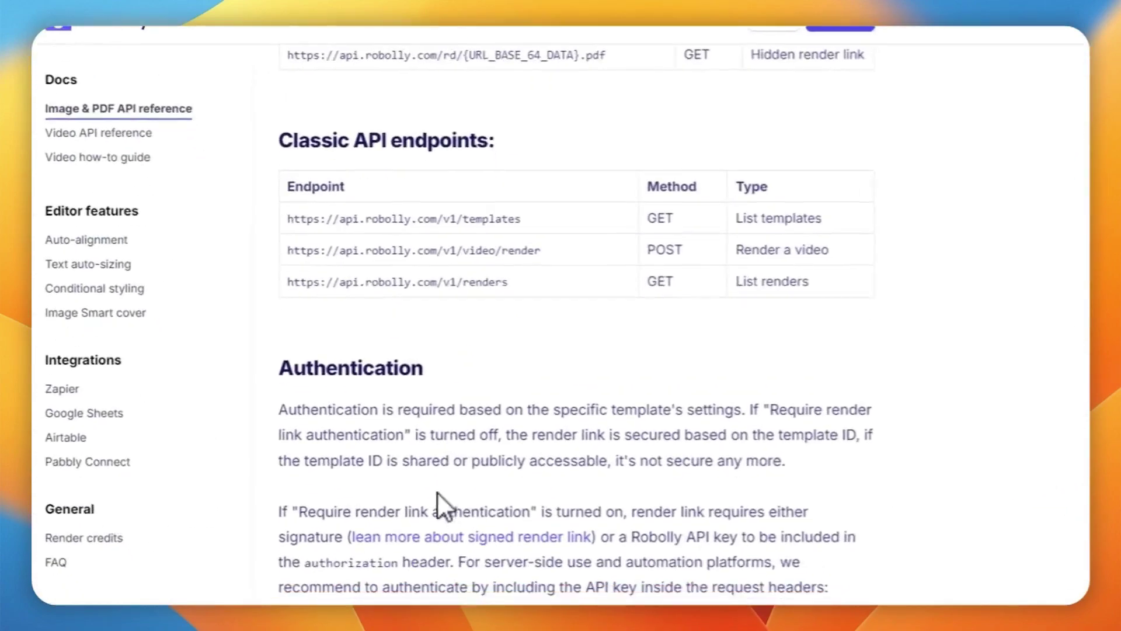
pyautogui.scroll(10, 510, 395)
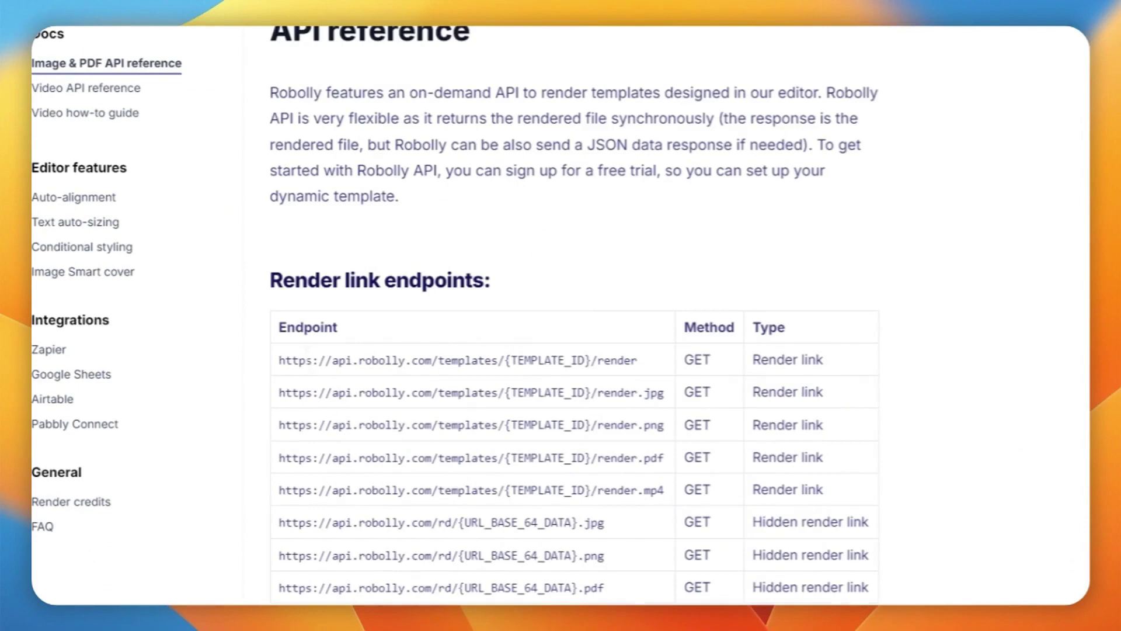
pyautogui.moveTo(299, 359); pyautogui.dragTo(538, 360)
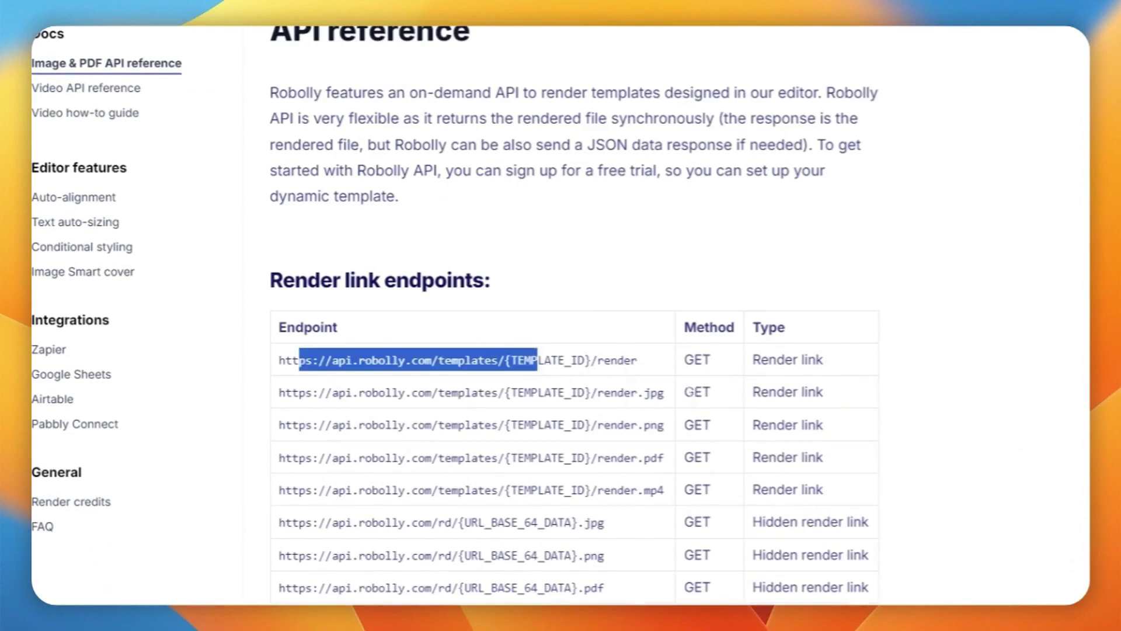
# Step: Examine the render.jpg endpoint and the Authentication section's Bearer authorization header in the Robolly API reference
pyautogui.moveTo(666, 392); pyautogui.dragTo(608, 393)
pyautogui.scroll(-10, 608, 472)
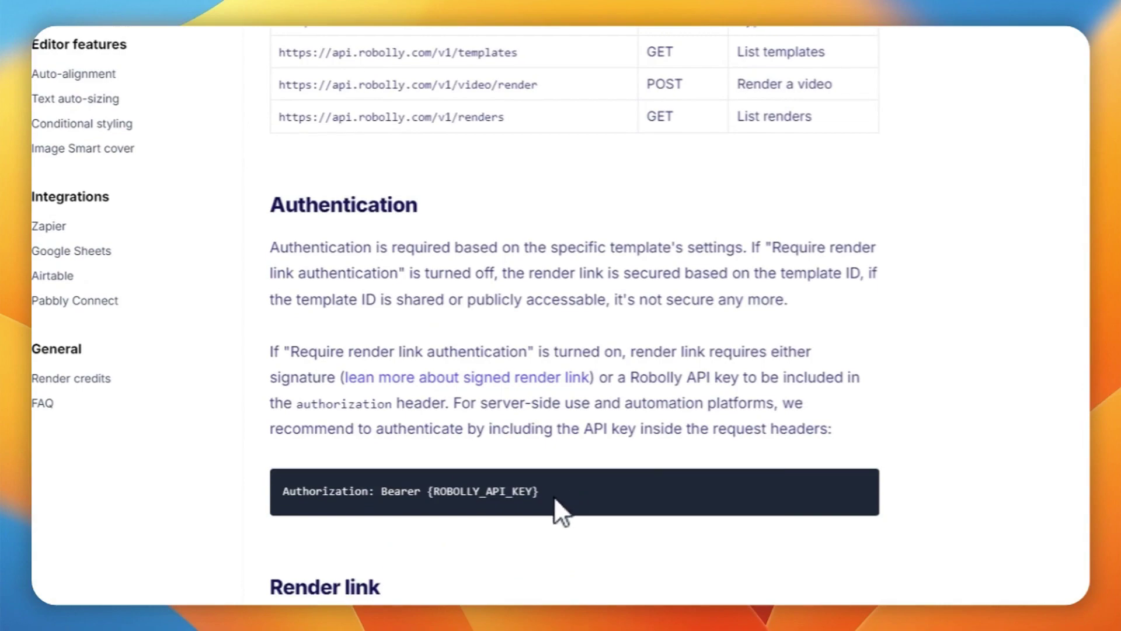
pyautogui.moveTo(557, 438); pyautogui.dragTo(347, 437)
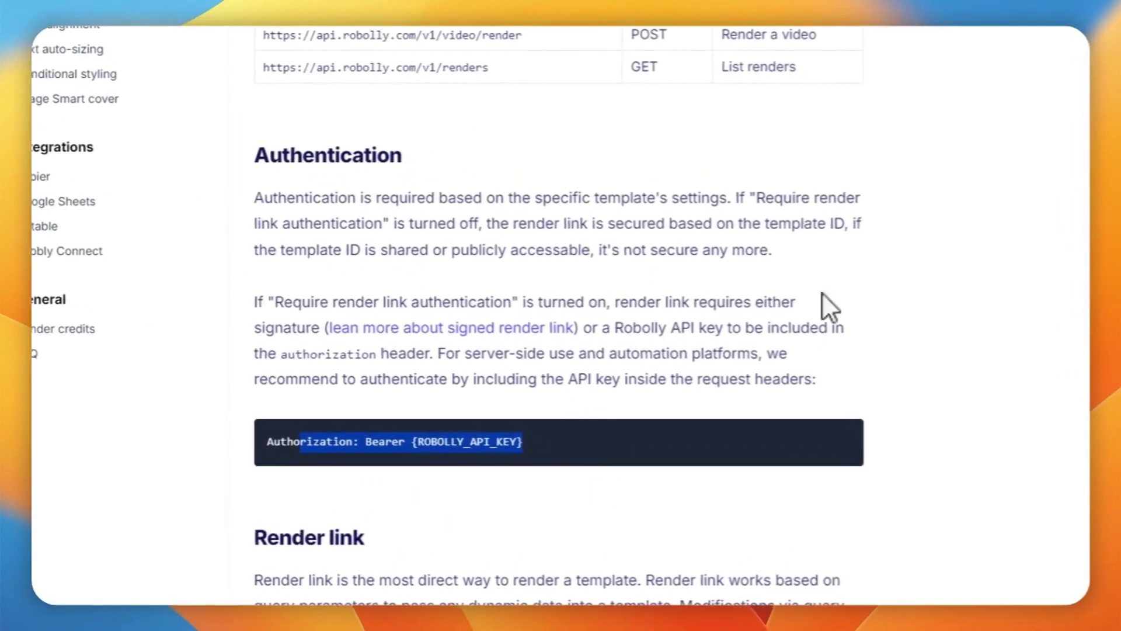
pyautogui.scroll(2, 821, 292)
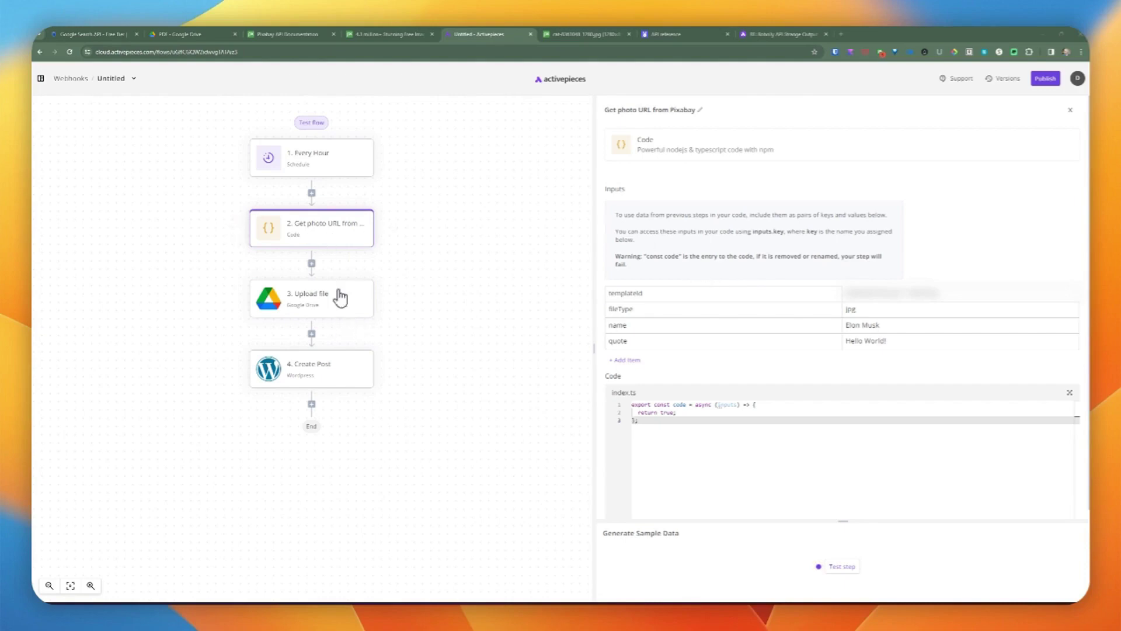
# Step: Switch to the Activepieces flow and rename the code step as Get photo from Robolly API
pyautogui.click(700, 110)
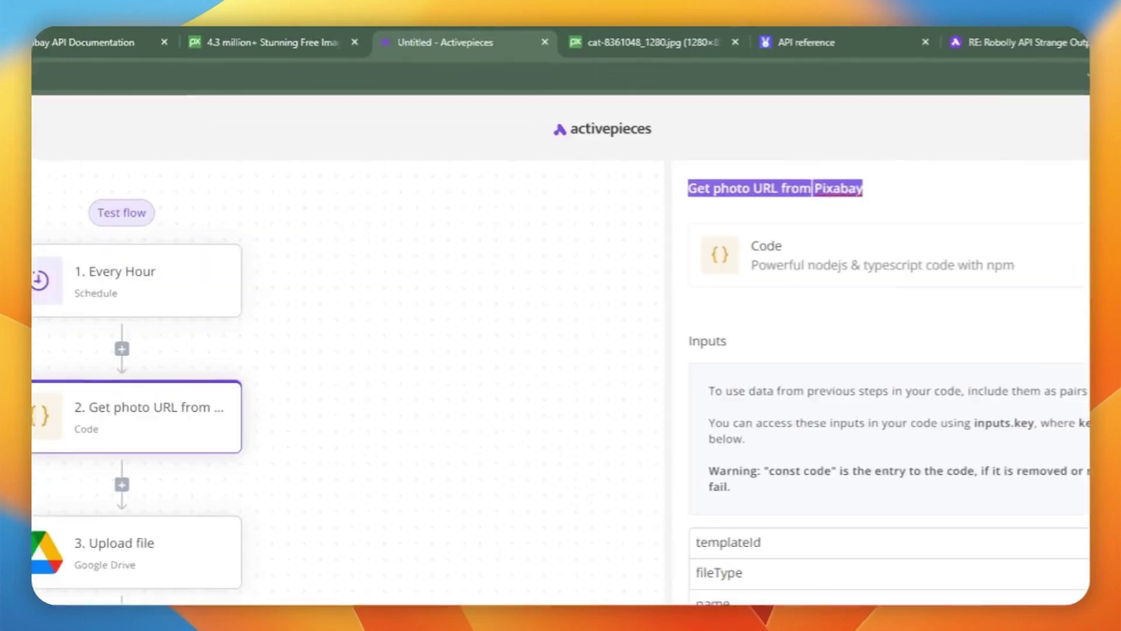
pyautogui.click(791, 188)
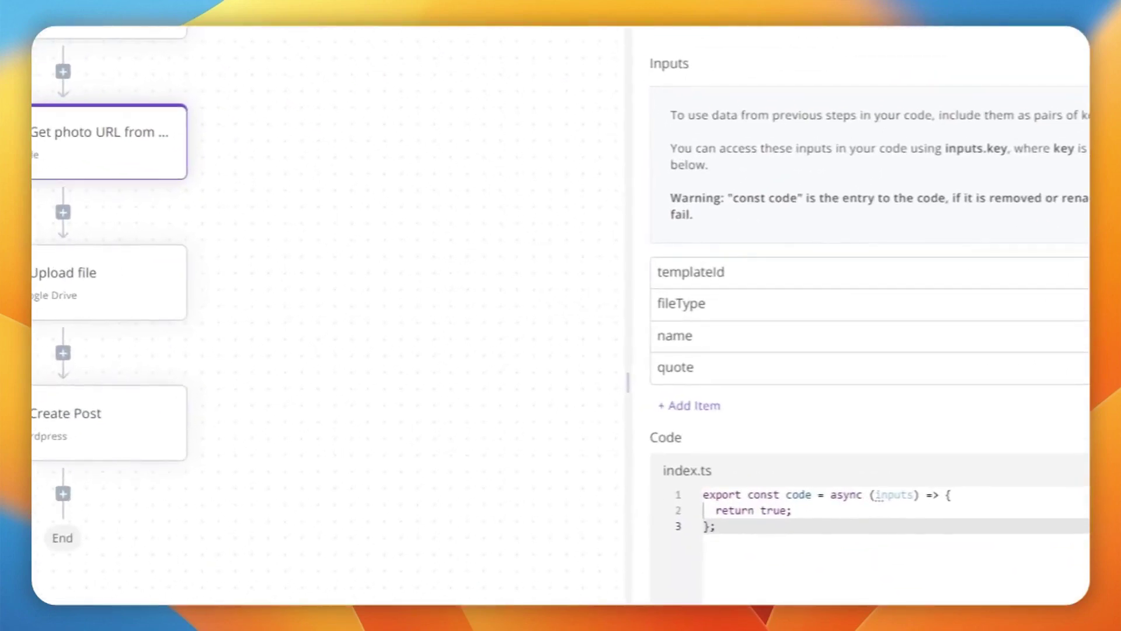
pyautogui.press('BackSpace')
pyautogui.press('BackSpace')
pyautogui.press('BackSpace')
pyautogui.press('BackSpace')
pyautogui.press('BackSpace')
pyautogui.press('BackSpace')
pyautogui.write('fro')
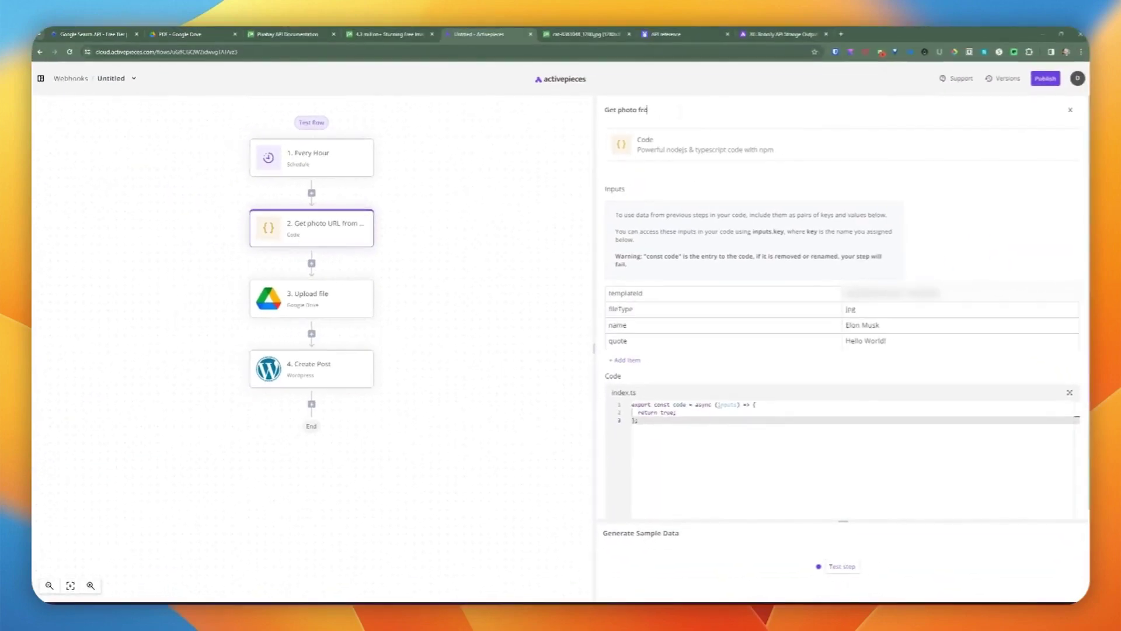
pyautogui.write('m Robolly API')
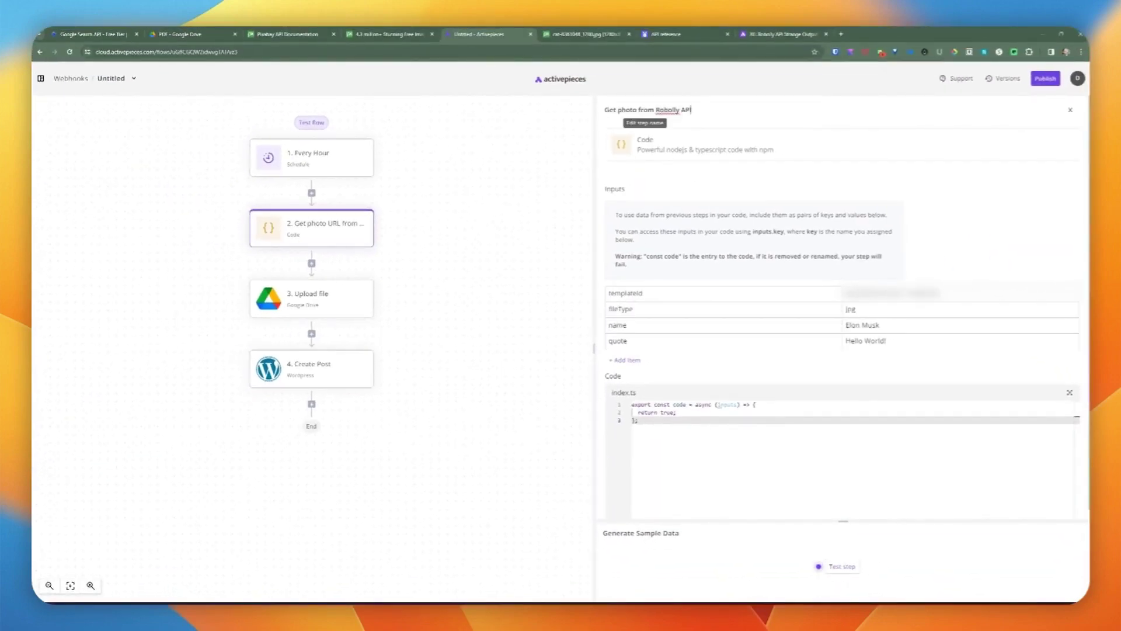
pyautogui.press('Return')
# Step: Open the step's full code editor and add the axios and uuid npm packages to package.json
pyautogui.click(1069, 392)
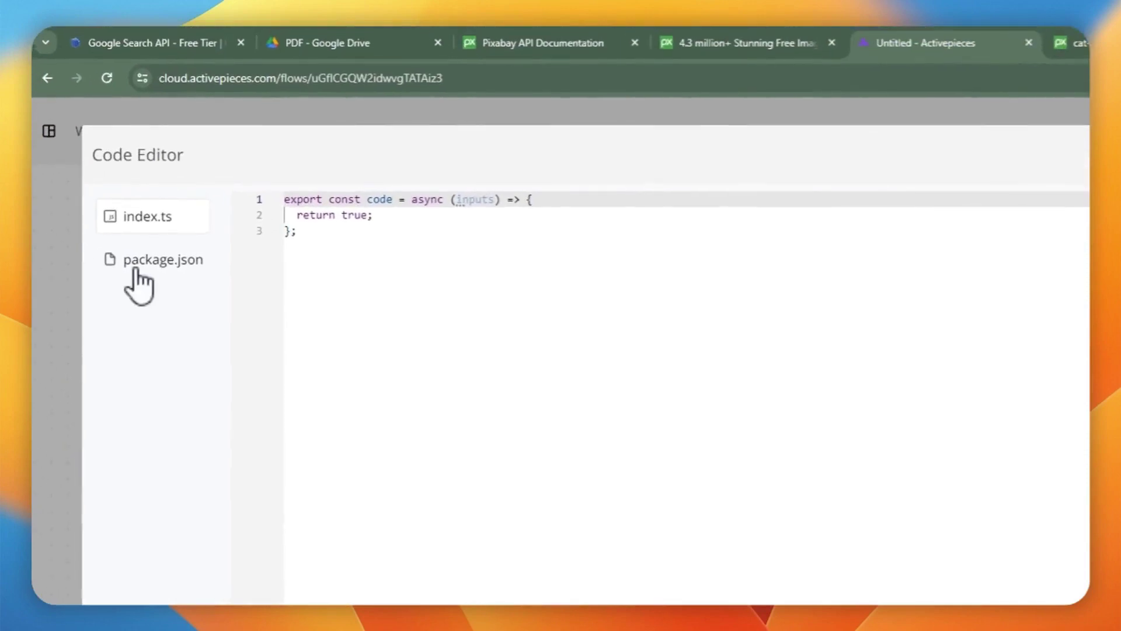
pyautogui.click(135, 270)
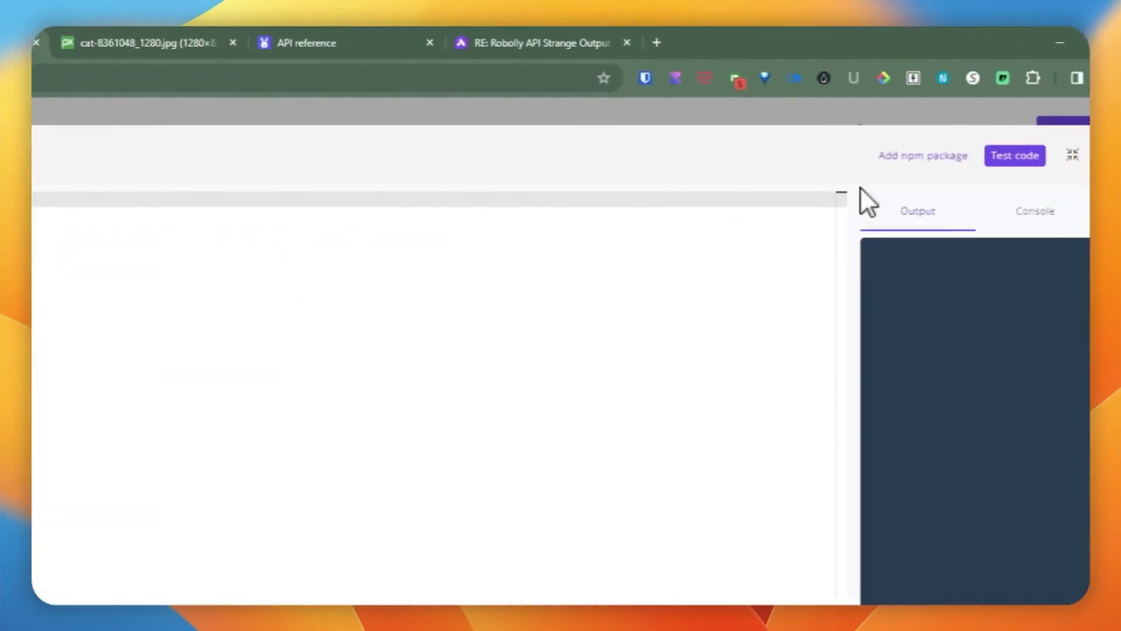
pyautogui.click(952, 156)
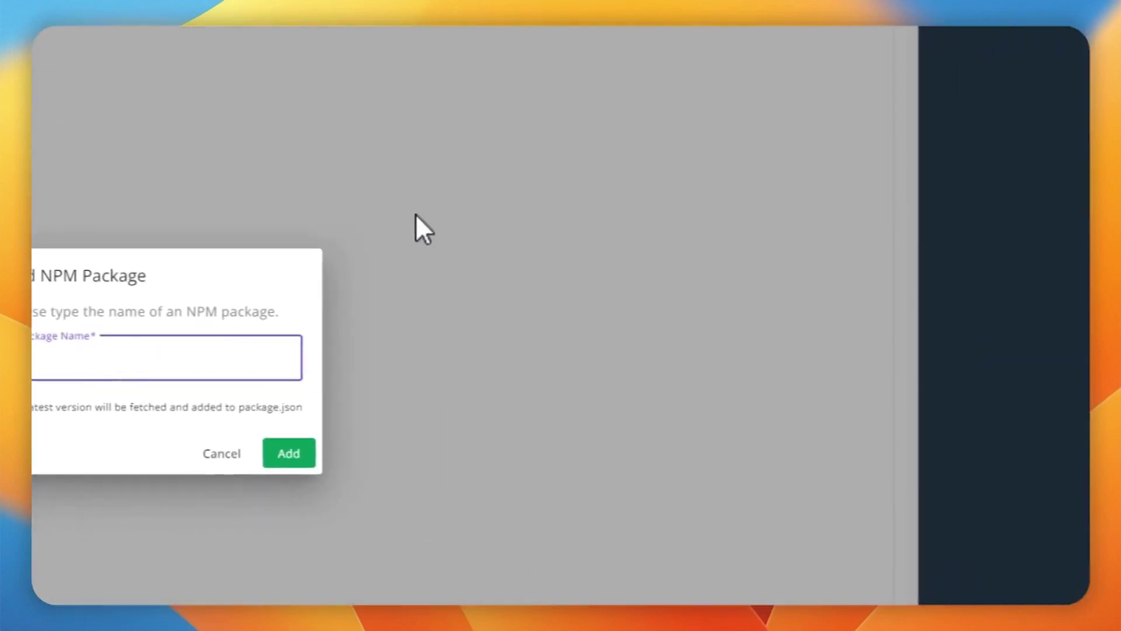
pyautogui.write('axios')
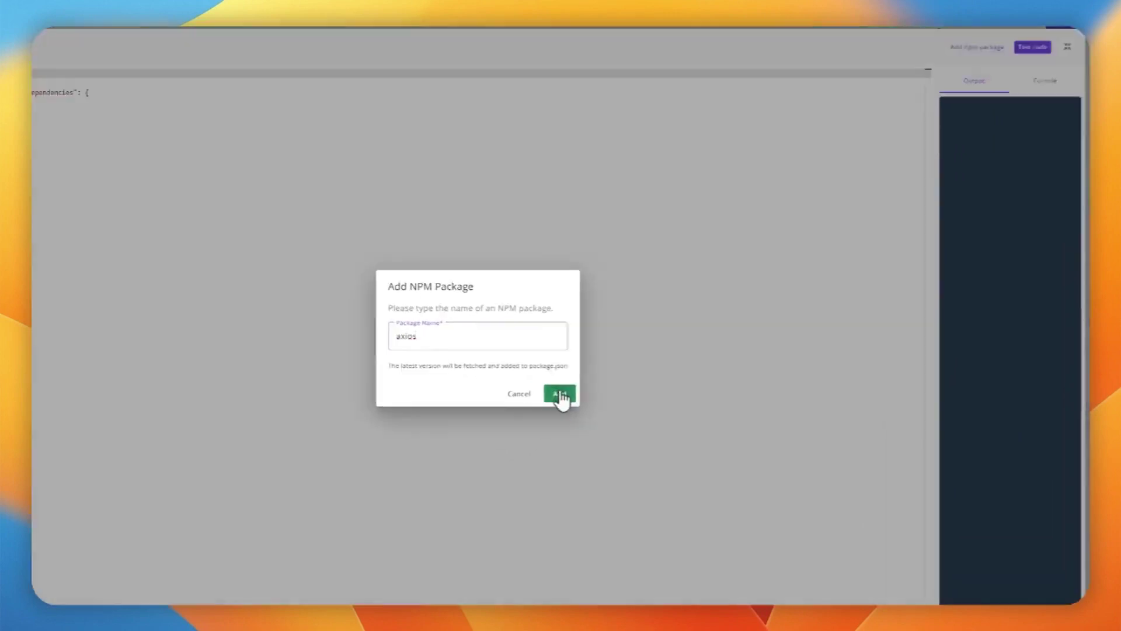
pyautogui.click(560, 394)
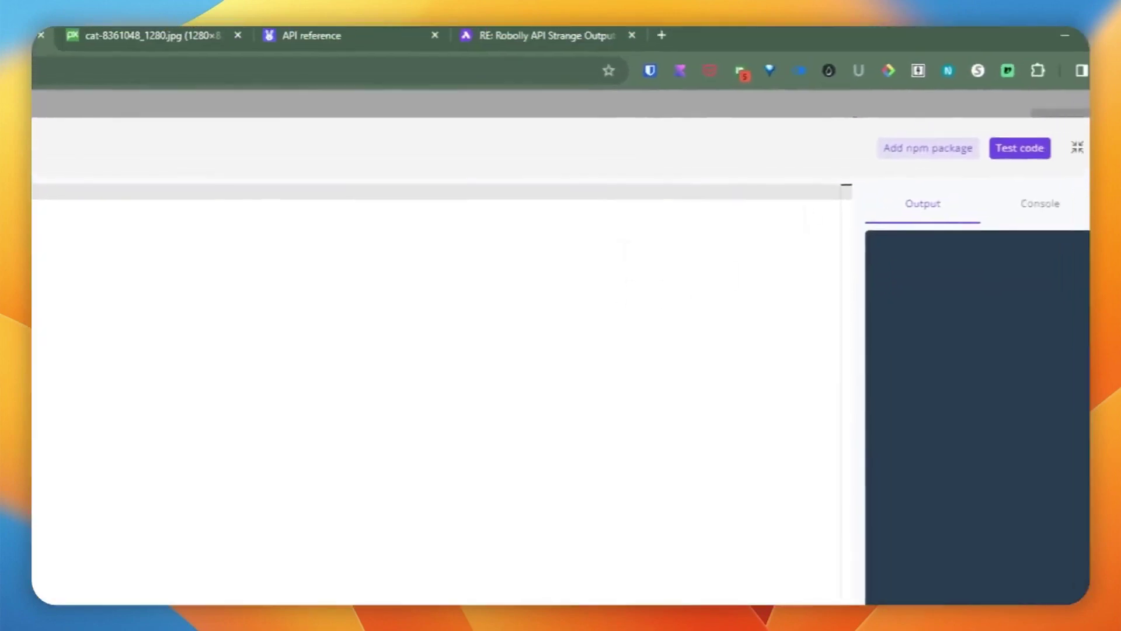
pyautogui.click(977, 46)
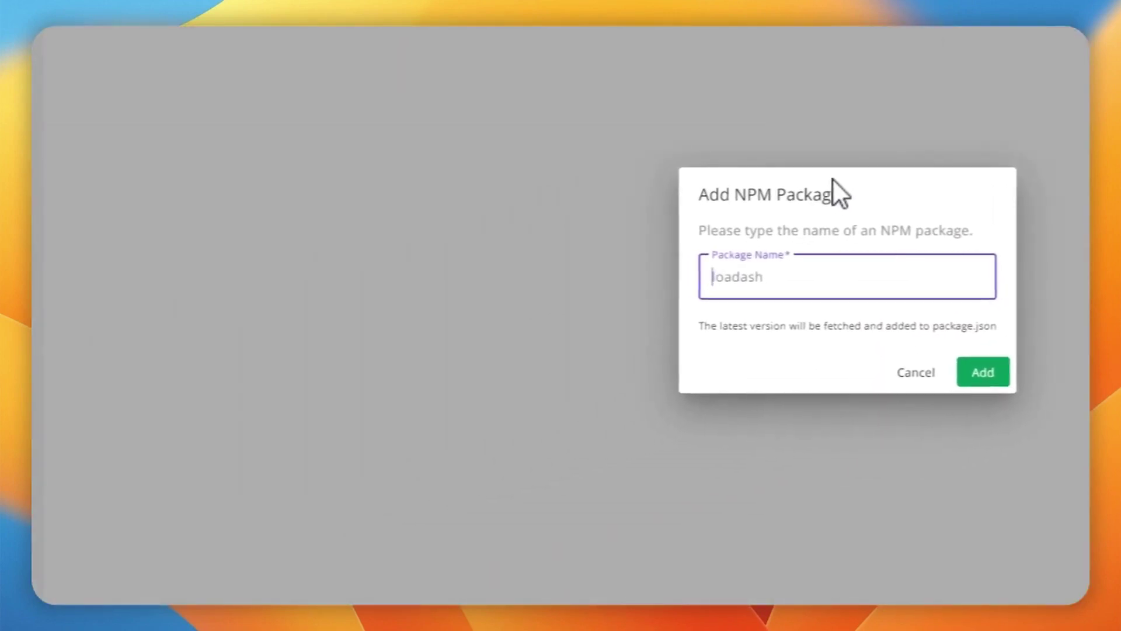
pyautogui.write('uuid')
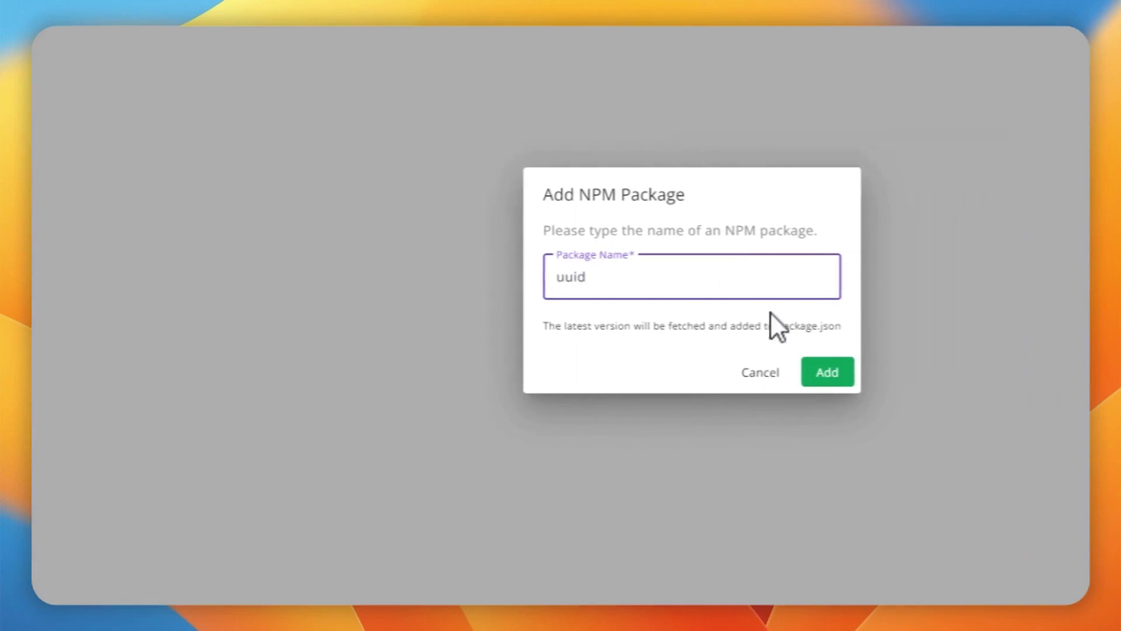
pyautogui.click(978, 375)
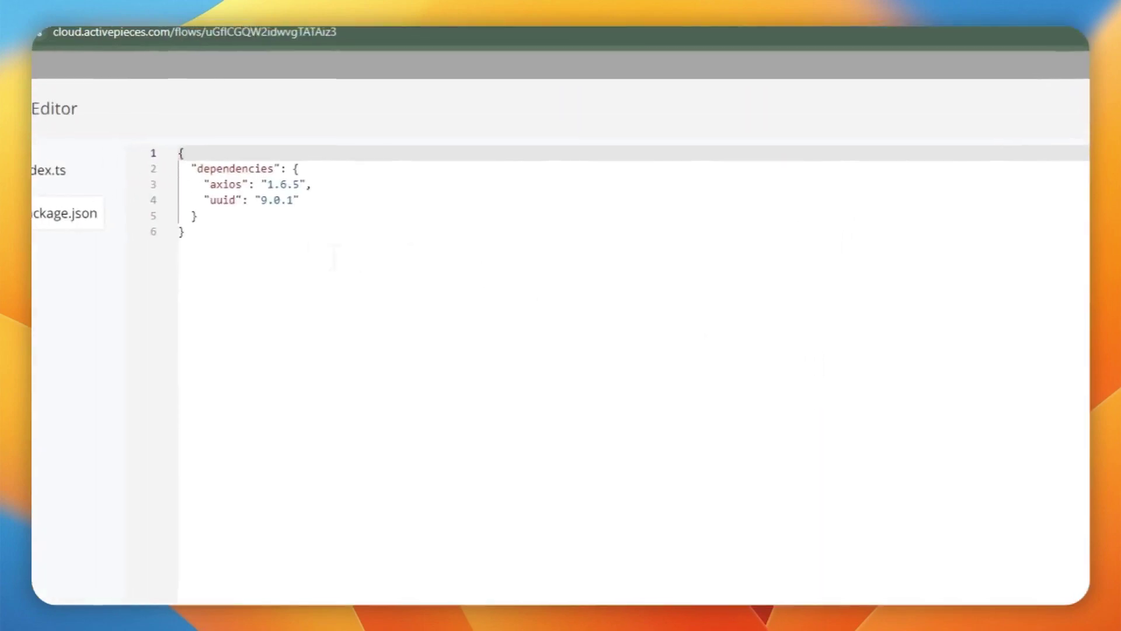
# Step: Insert import axios from 'axios'; and import { v4 } from 'uuid'; above the function in index.ts
pyautogui.click(139, 176)
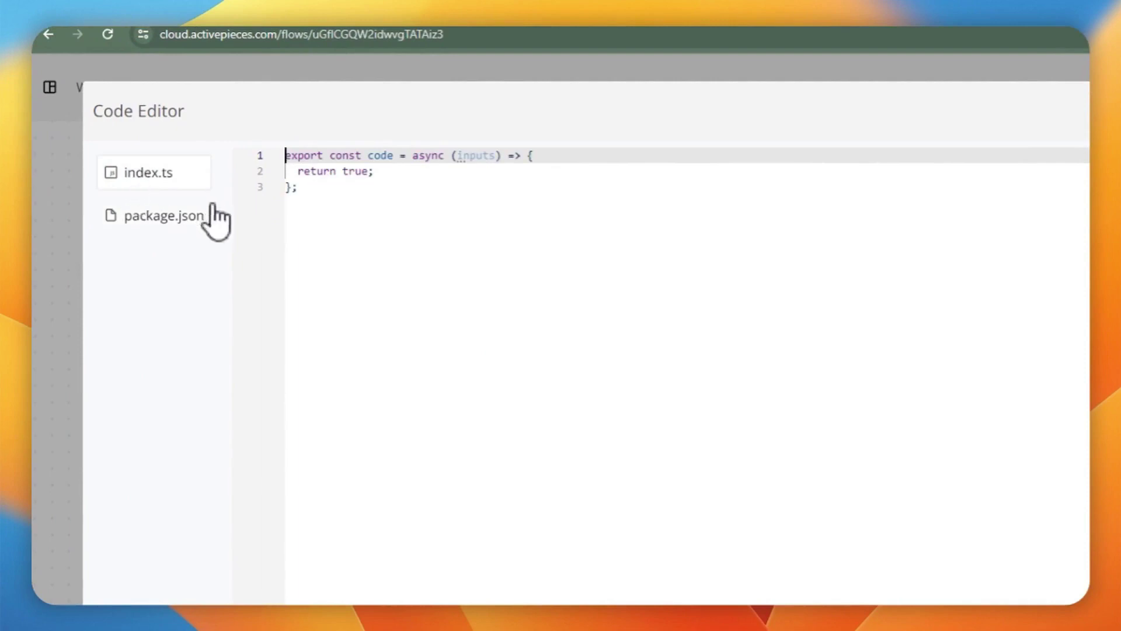
pyautogui.press('Return')
pyautogui.press('Return')
pyautogui.press('Up')
pyautogui.press('Up')
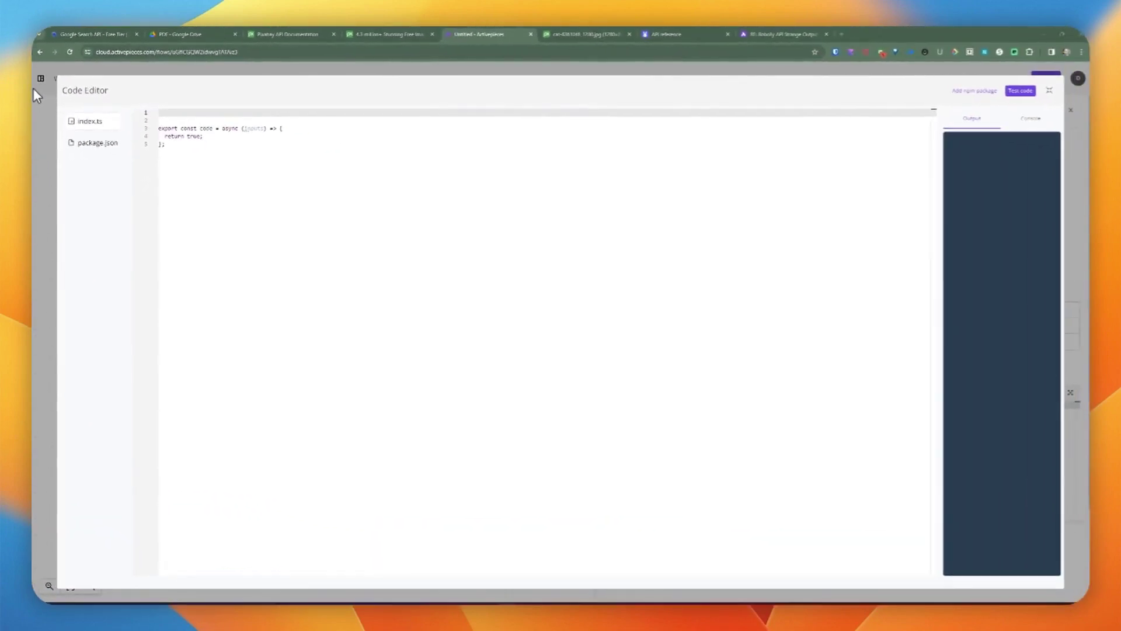
pyautogui.write("import axios from 'axios'; import { v4 } from 'uuid';")
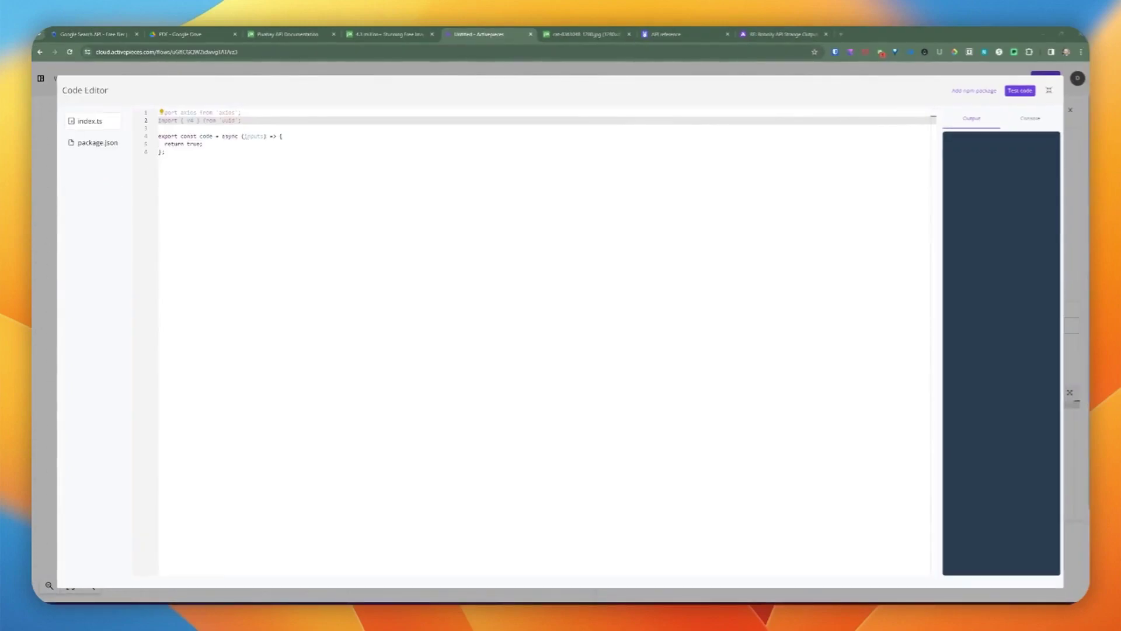
# Step: Replace return true; in the function body with const { quote, name, fileType, templateId } = inputs;
pyautogui.click(282, 136)
pyautogui.moveTo(225, 136); pyautogui.dragTo(159, 144)
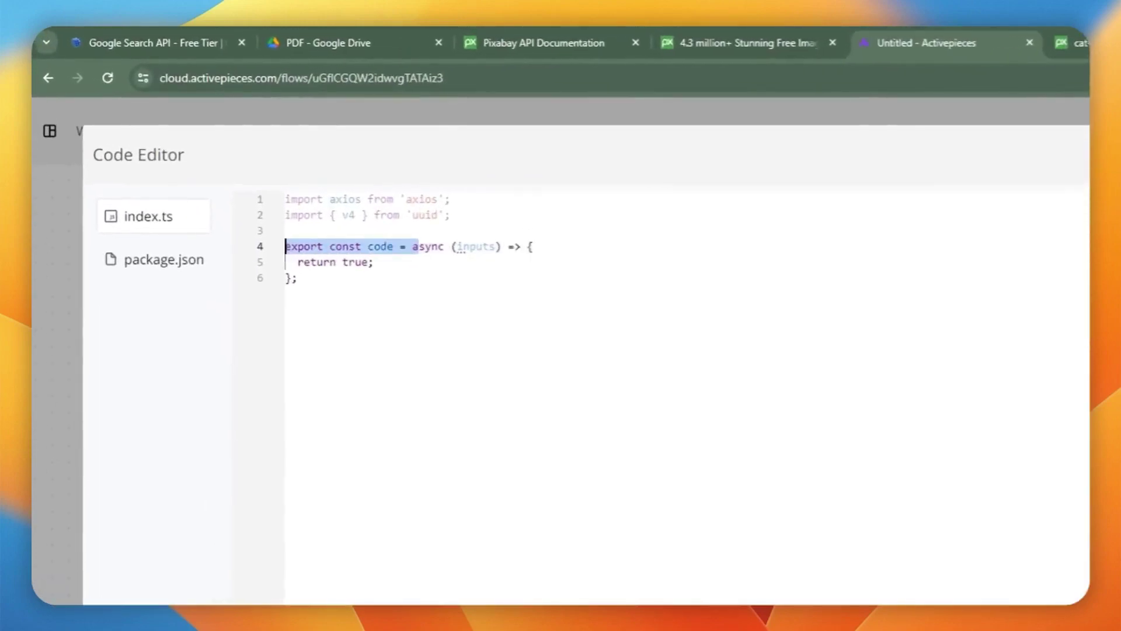
pyautogui.click(337, 280)
pyautogui.moveTo(375, 263); pyautogui.dragTo(298, 262)
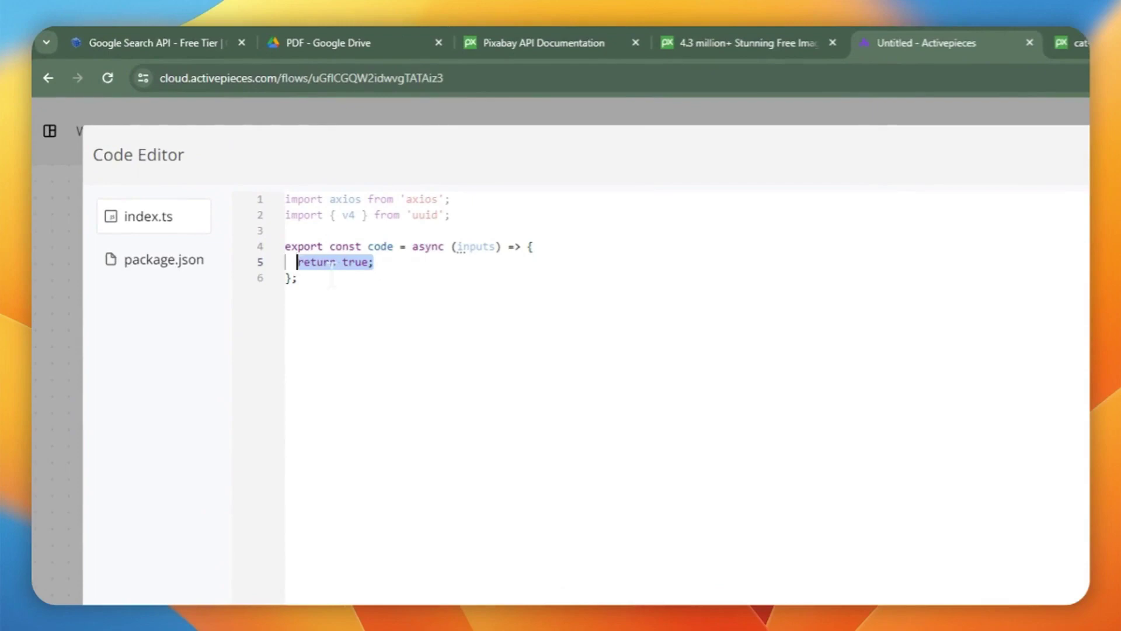
pyautogui.press('BackSpace')
pyautogui.press('Return')
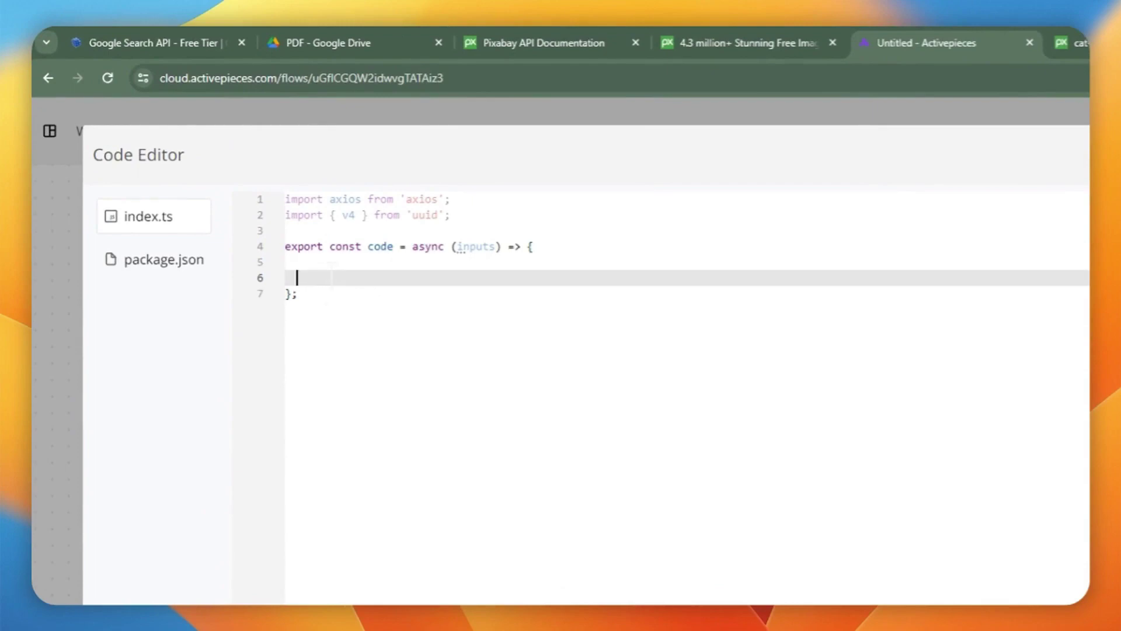
pyautogui.press('Up')
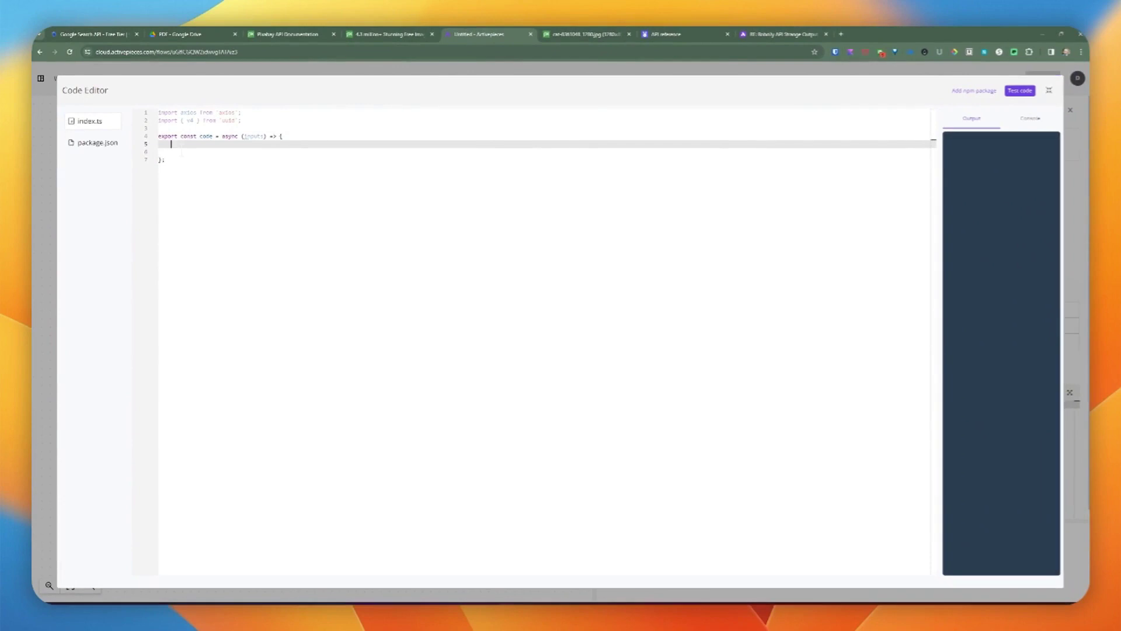
pyautogui.write('const { quote, name, fileType, templateId } = inputs;')
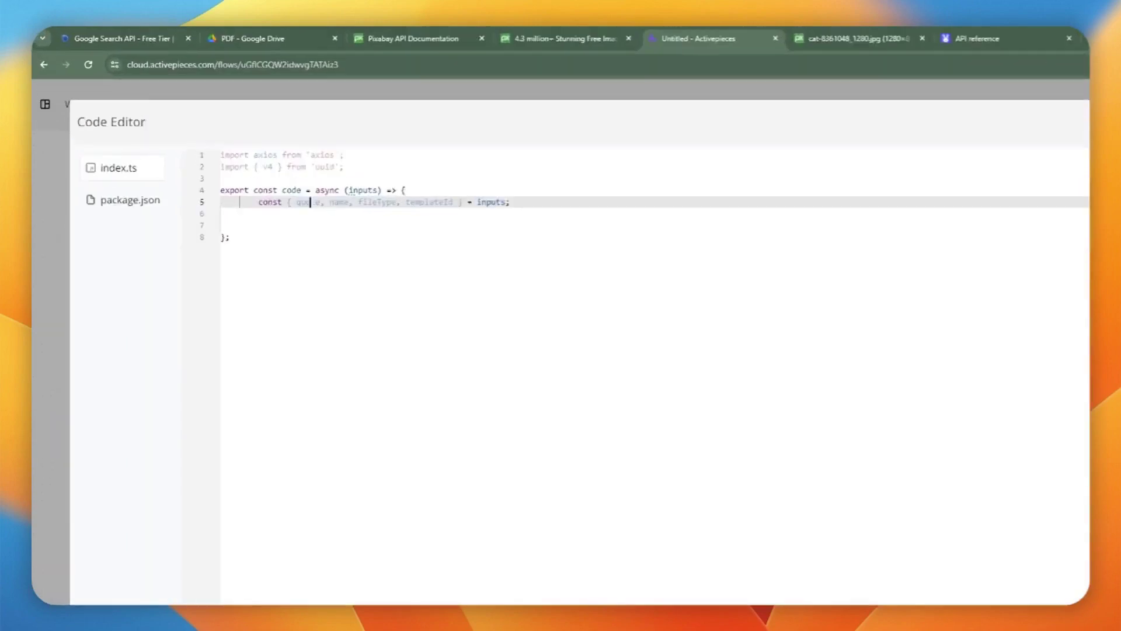
pyautogui.doubleClick(219, 144)
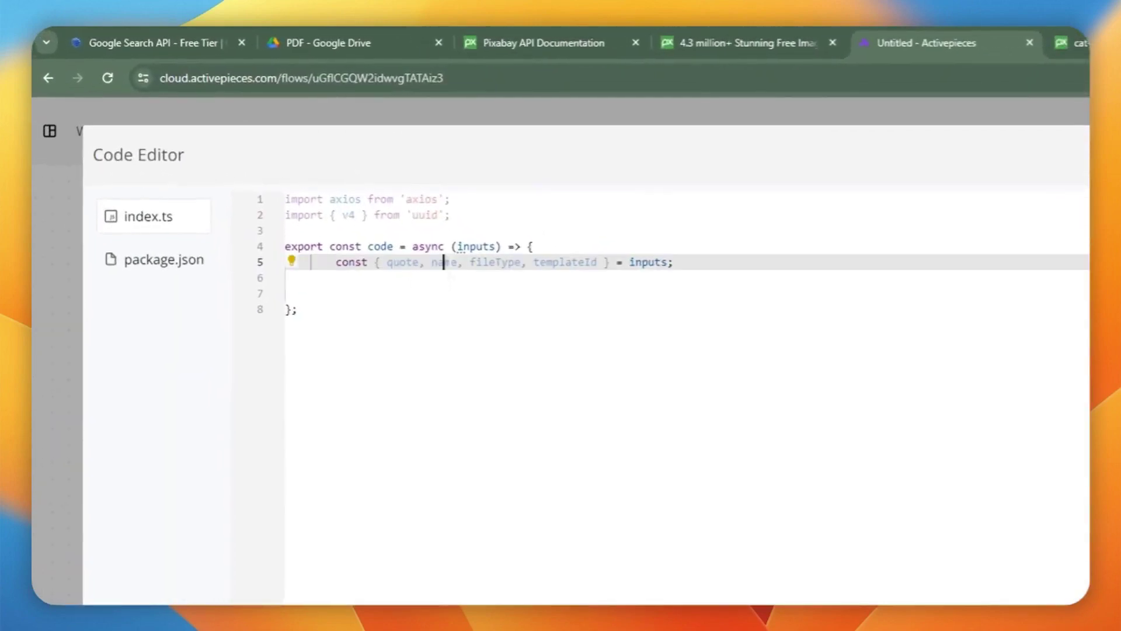
pyautogui.doubleClick(238, 144)
pyautogui.doubleClick(501, 262)
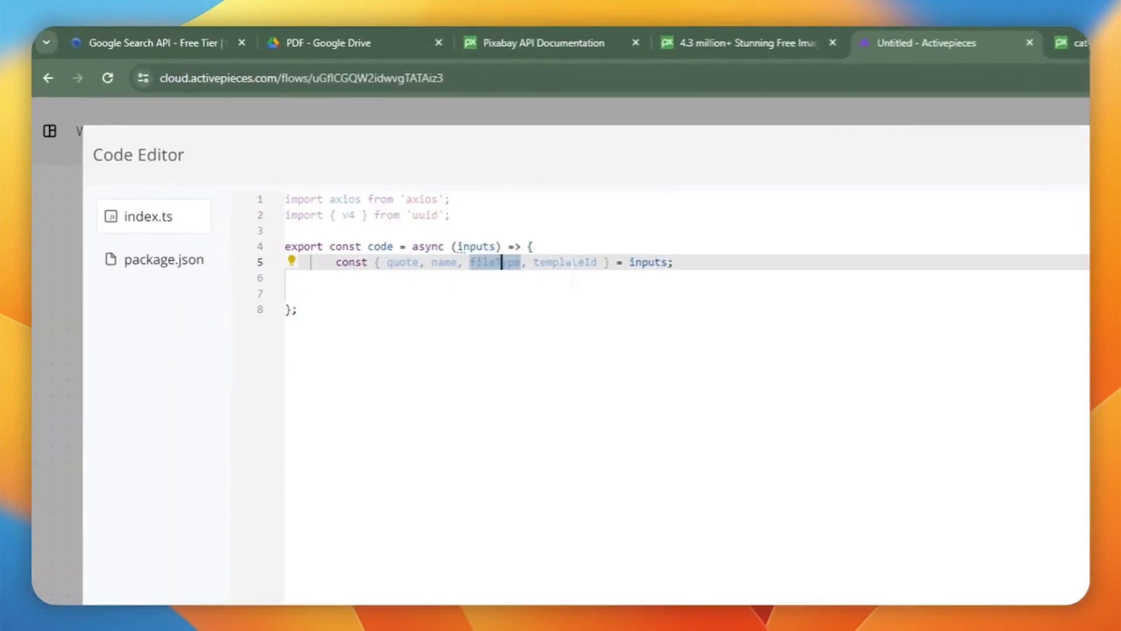
pyautogui.doubleClick(648, 262)
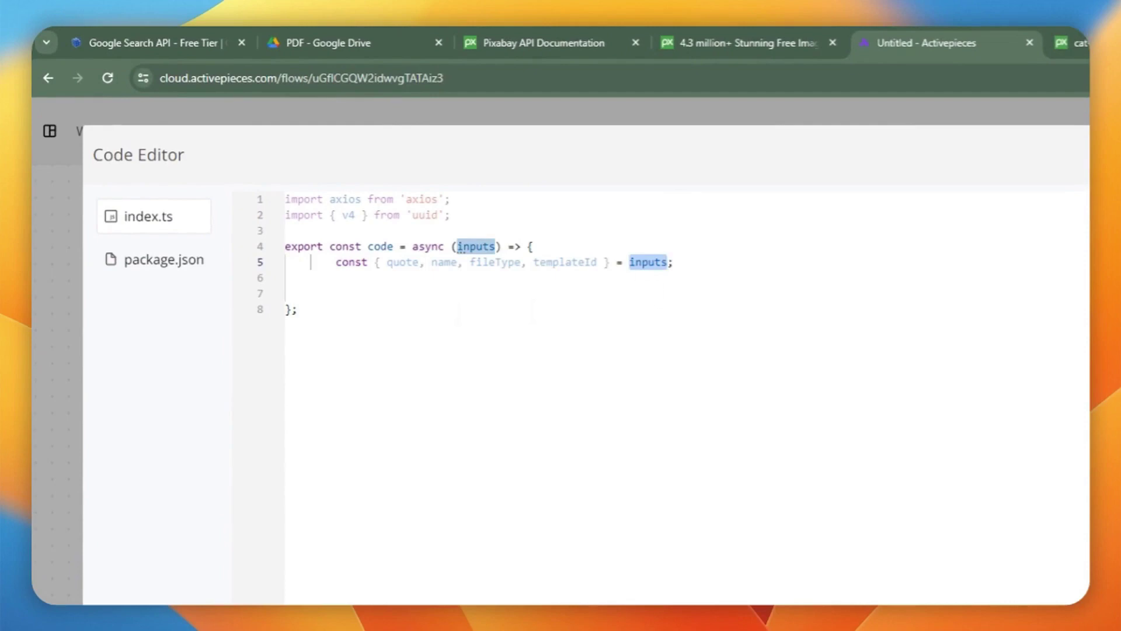
pyautogui.click(420, 295)
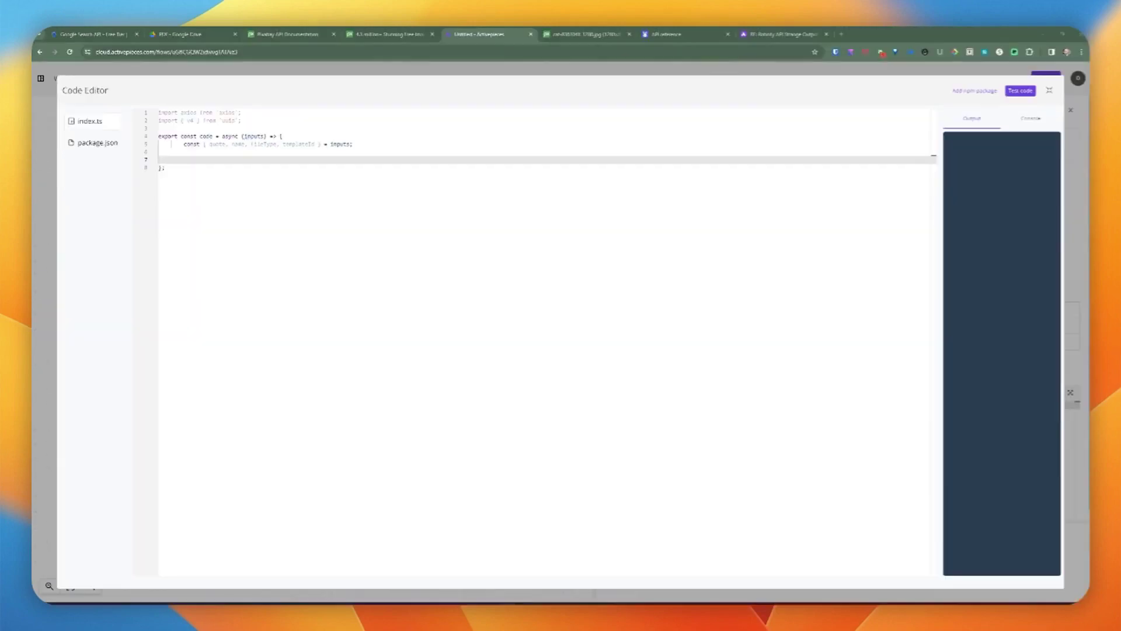
pyautogui.press('Up')
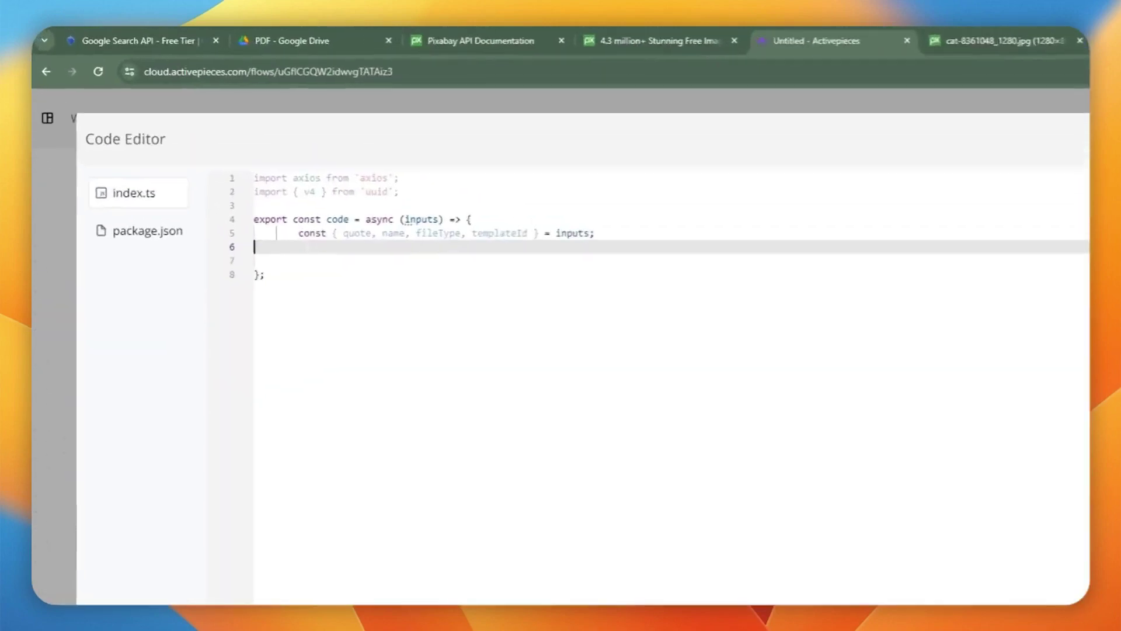
pyautogui.write('const url = `https://api.robolly.com/templates/${templateId}/render.${fileType}?quote=${quote}&name=${name}`;')
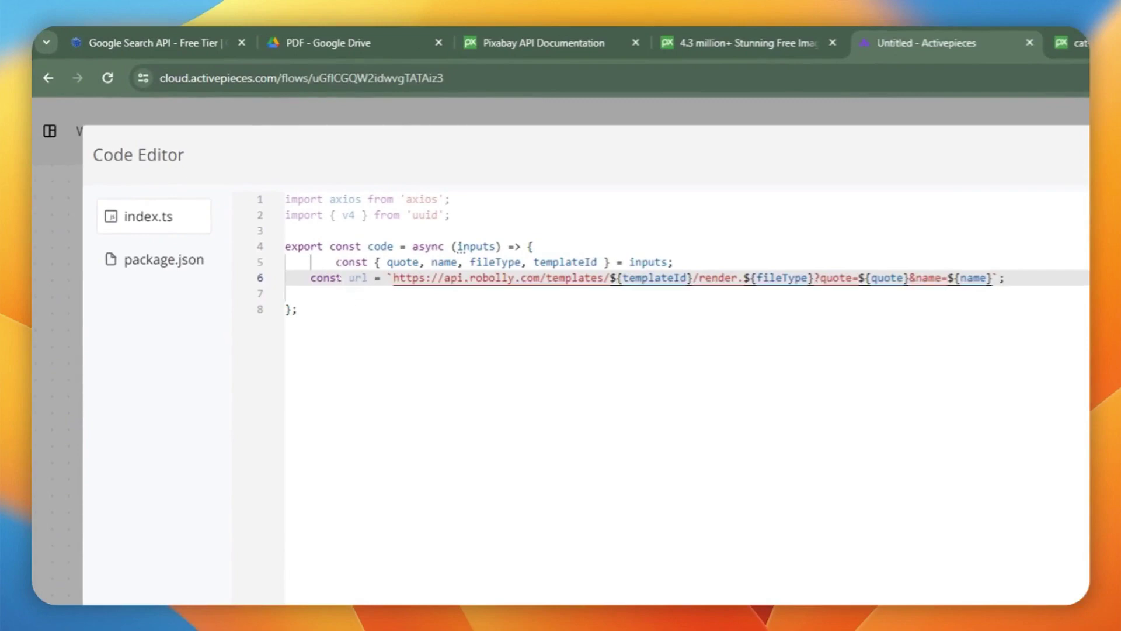
pyautogui.click(337, 263)
pyautogui.press('BackSpace')
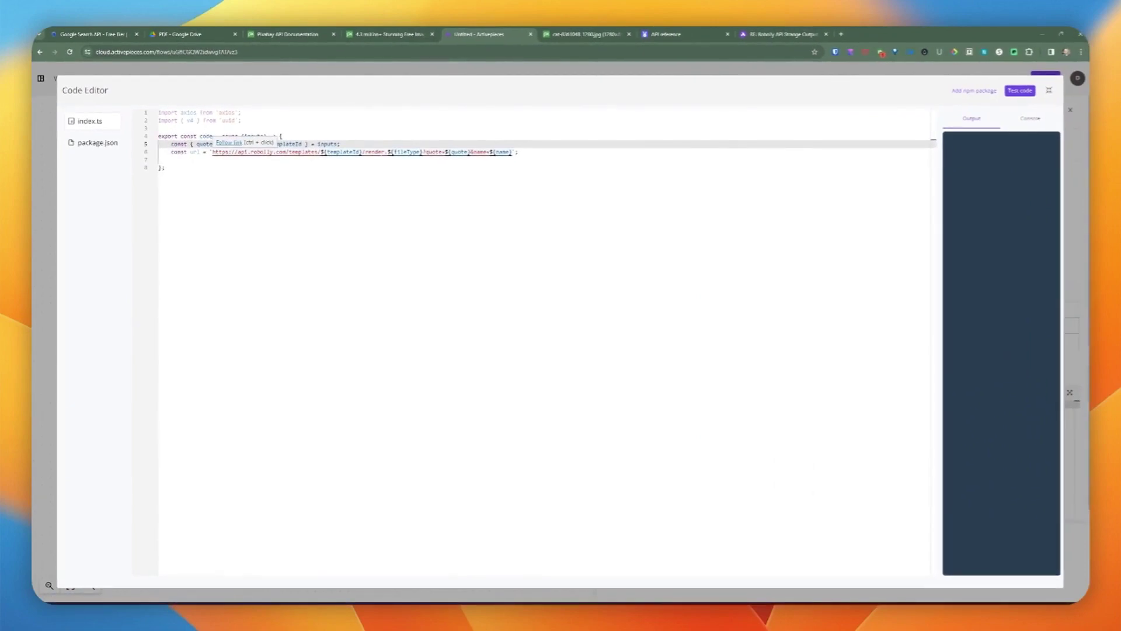
pyautogui.click(400, 152)
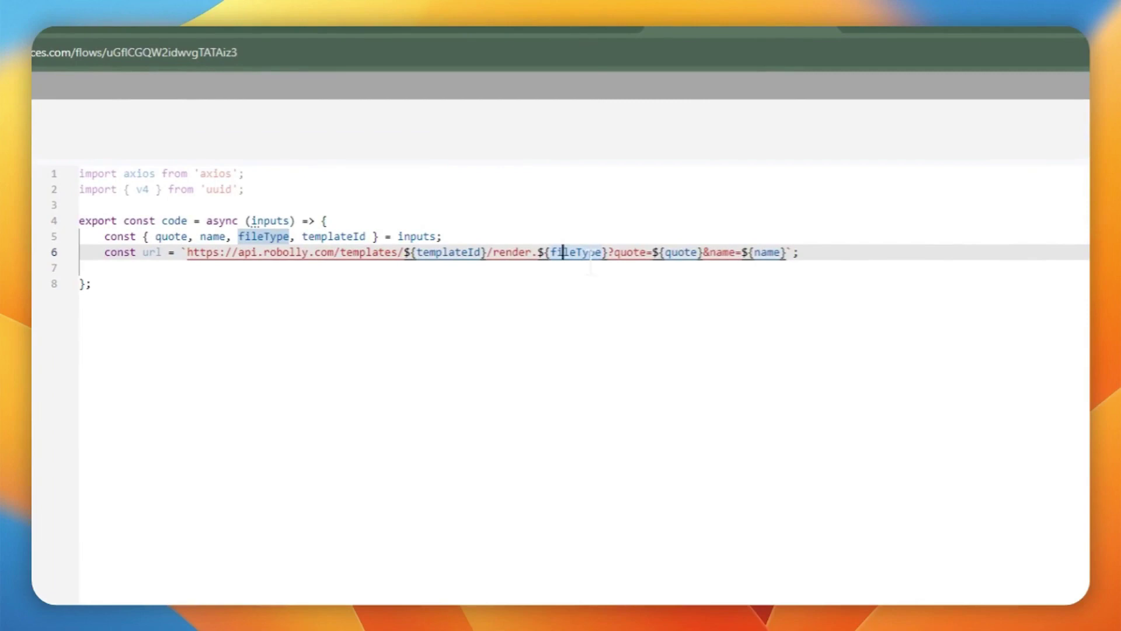
pyautogui.moveTo(609, 252); pyautogui.dragTo(787, 251)
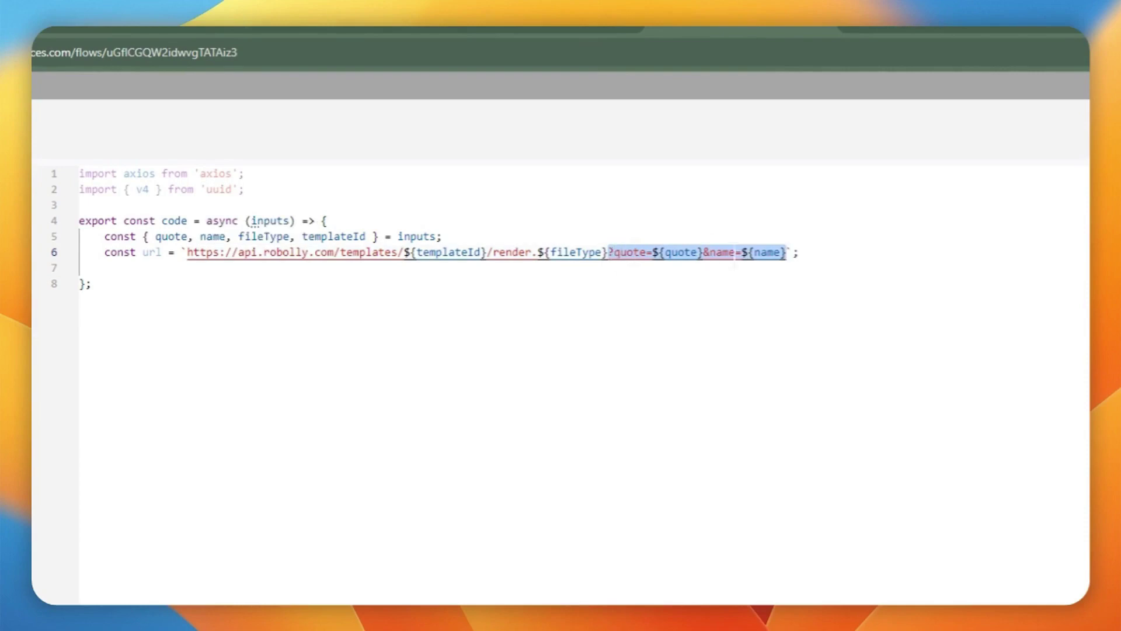
# Step: End the function with return await getBase64FromImageUrl(url);, separated from the url line by one blank line
pyautogui.click(830, 253)
pyautogui.press('Return')
pyautogui.press('Return')
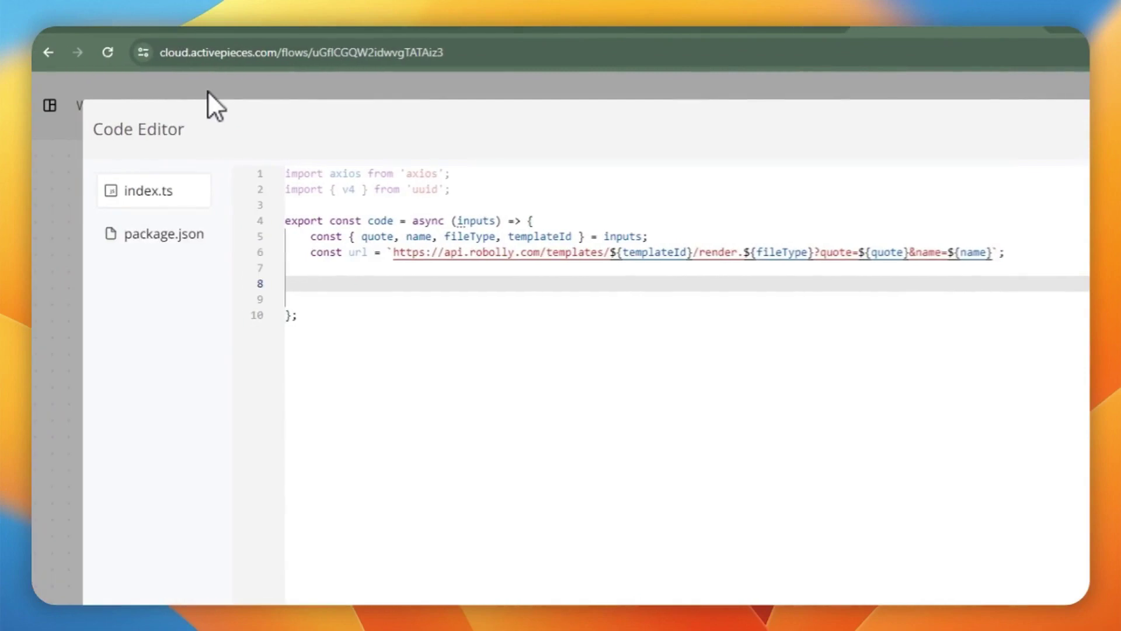
pyautogui.click(350, 299)
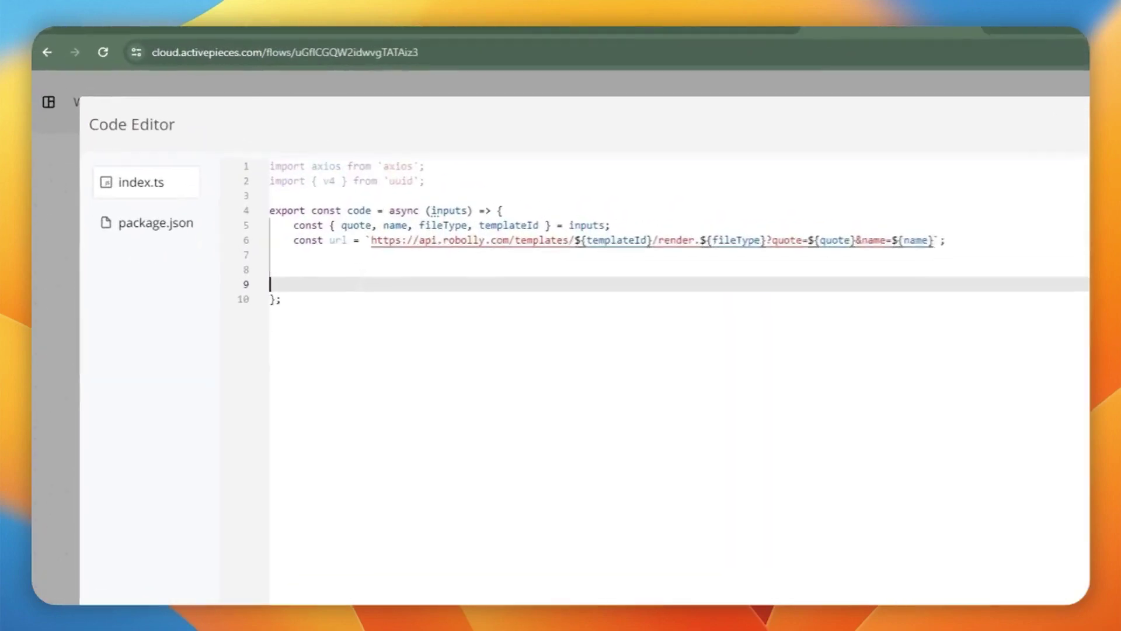
pyautogui.write('return await getBase64FromImageUrl(url);')
pyautogui.click(331, 281)
pyautogui.press('BackSpace')
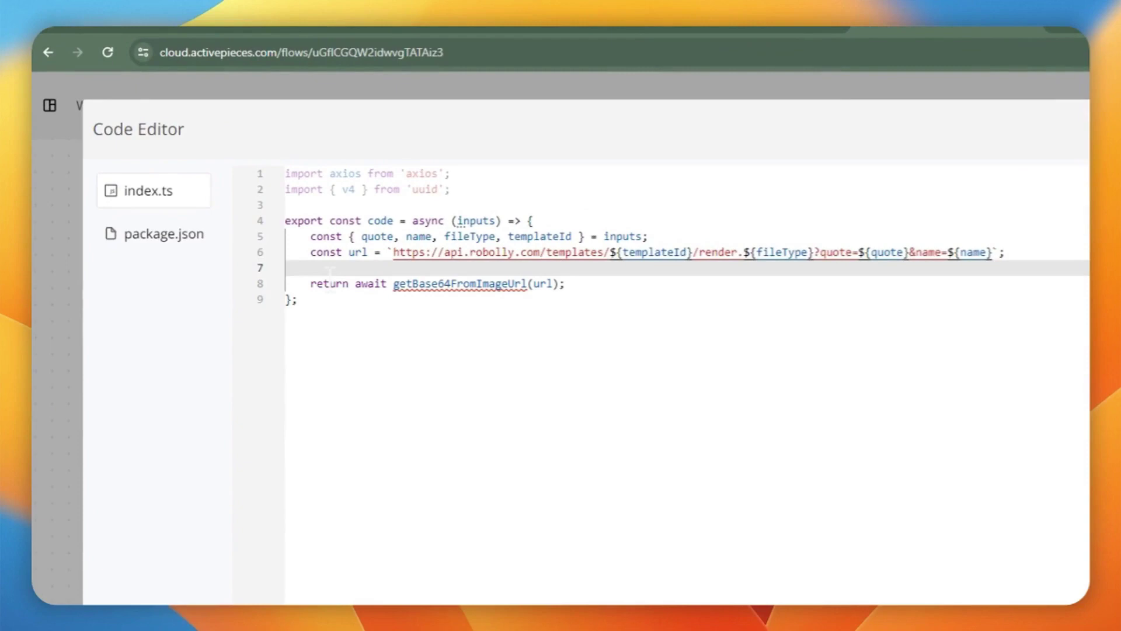
# Step: Paste the getBase64FromImageUrl function, including its Authorization bearer token header, and the getFileExtension function below the exported function, leaving one blank line between
pyautogui.doubleClick(409, 283)
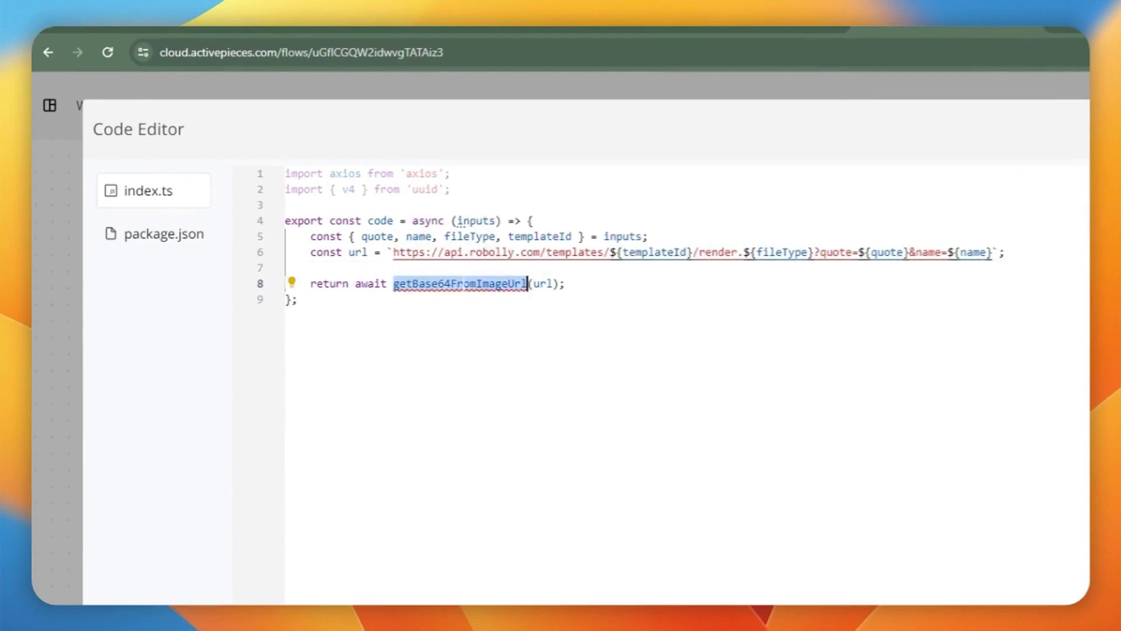
pyautogui.moveTo(311, 284); pyautogui.dragTo(349, 284)
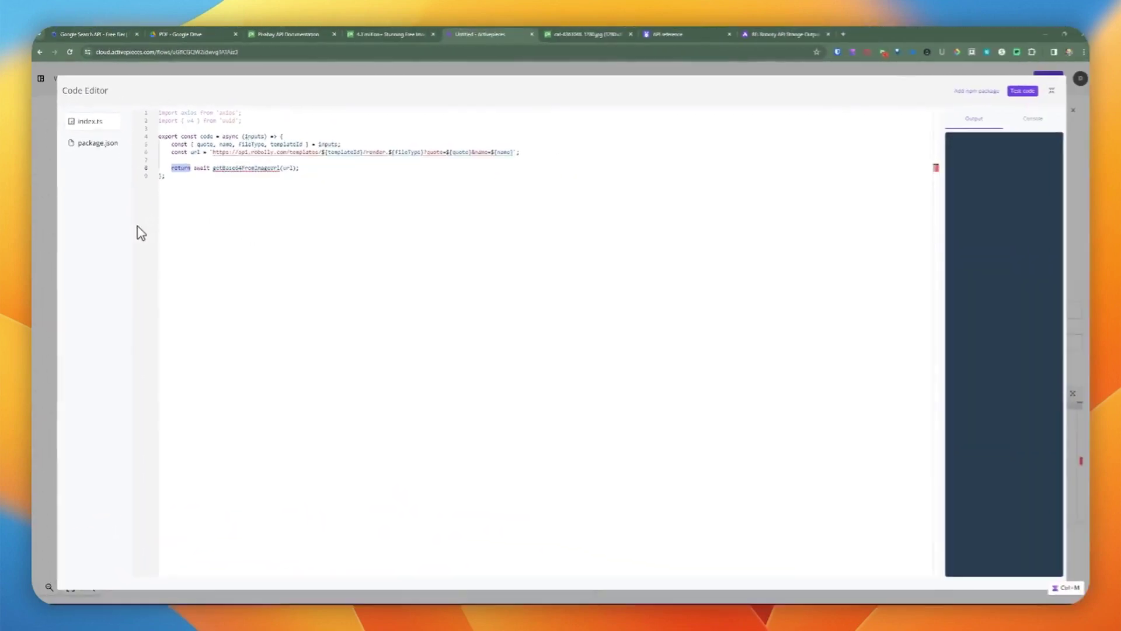
pyautogui.click(327, 262)
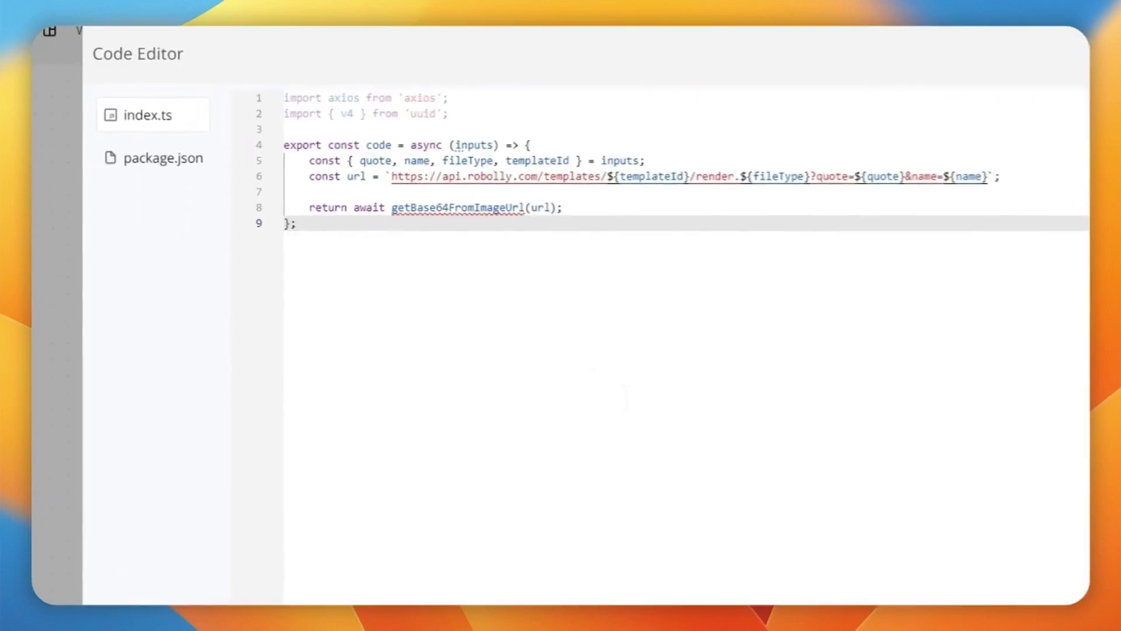
pyautogui.press('Return')
pyautogui.press('Return')
pyautogui.hotkey('ctrl', 'v')
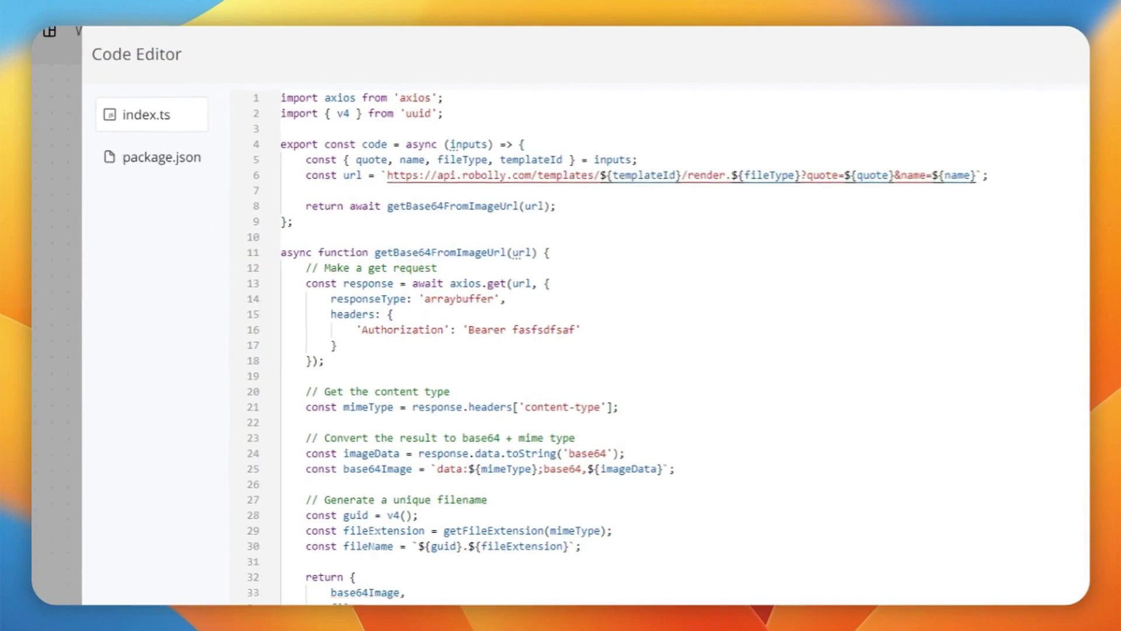
pyautogui.doubleClick(266, 191)
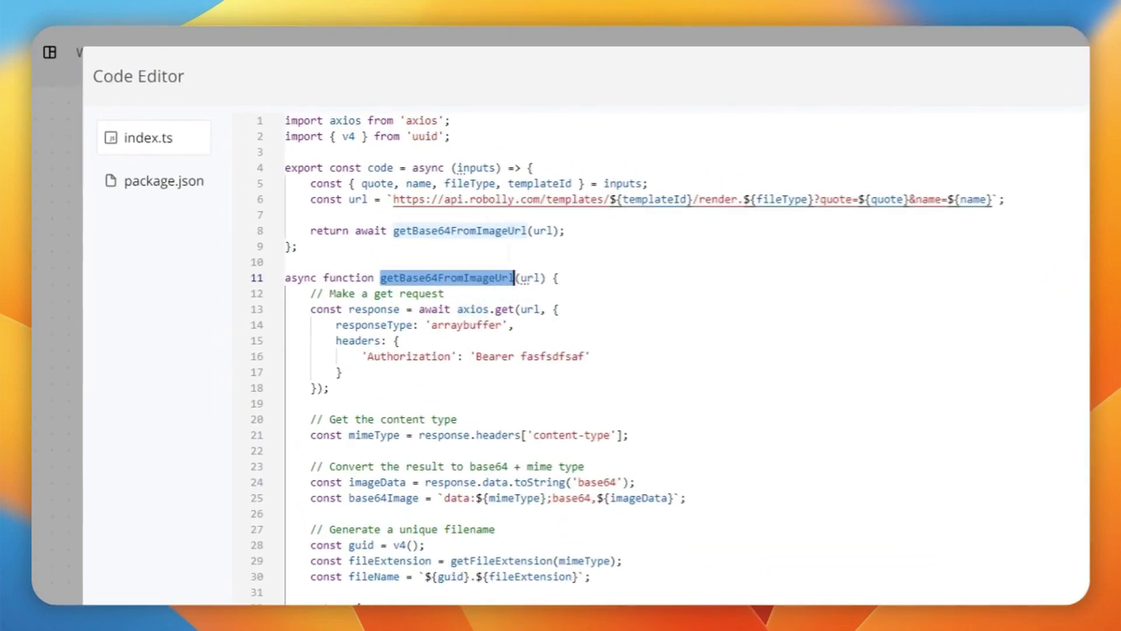
pyautogui.doubleClick(530, 278)
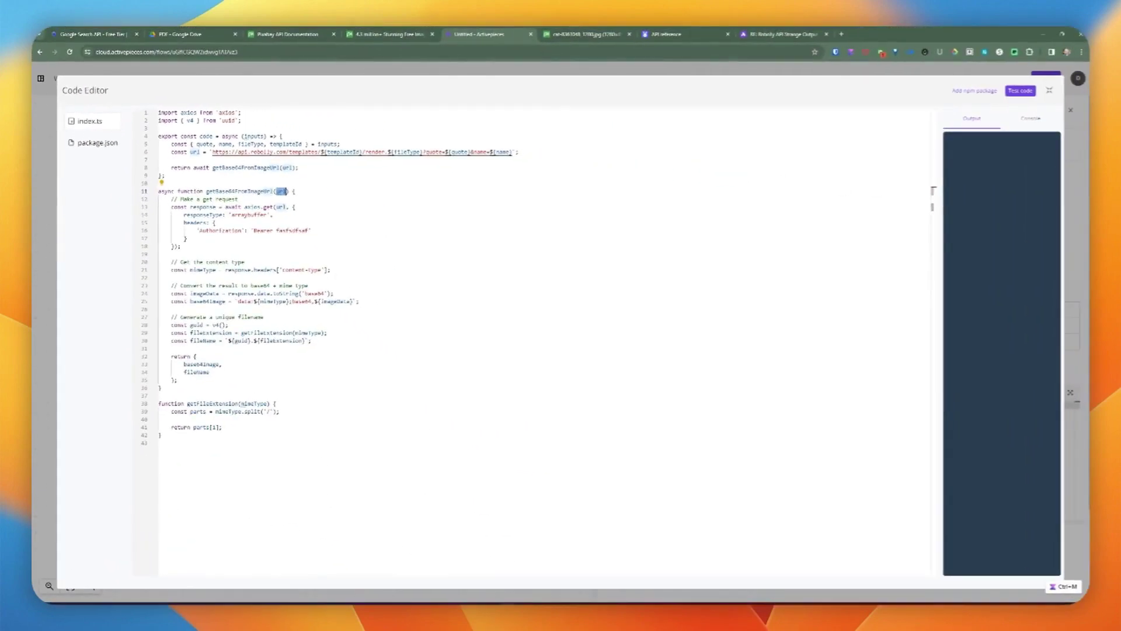
# Step: Comment out the three-line headers block with the Authorization entry in the axios.get options
pyautogui.moveTo(184, 222)
pyautogui.mouseDown()
pyautogui.moveTo(187, 238)
pyautogui.moveTo(184, 222)
pyautogui.mouseUp()
pyautogui.click(171, 254)
pyautogui.click(186, 238)
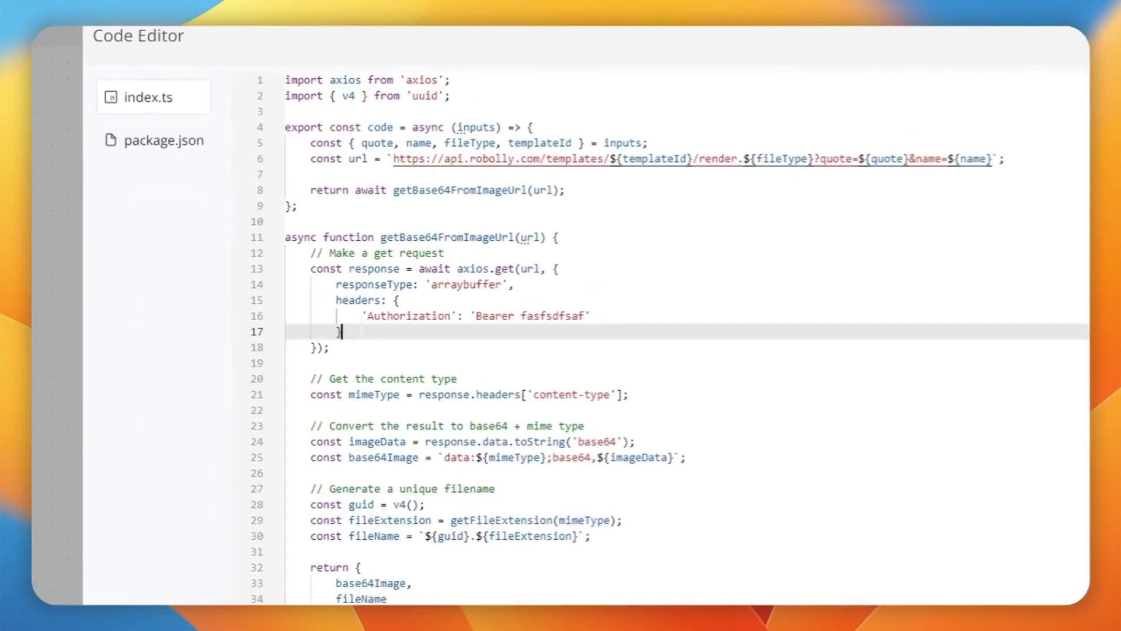
pyautogui.press('super+slash')
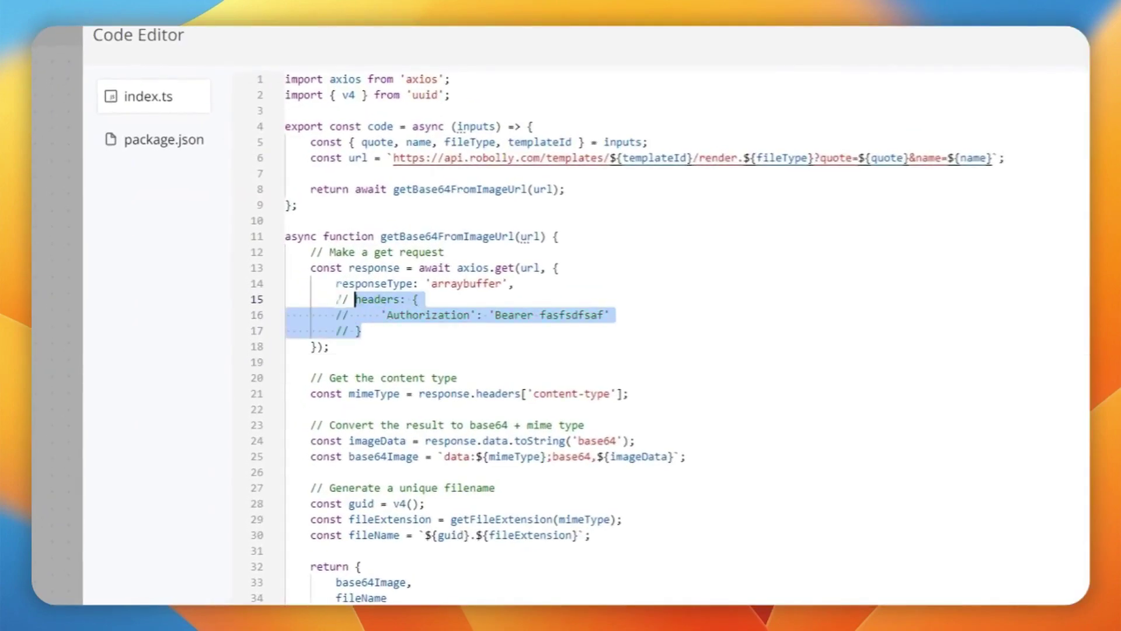
pyautogui.click(431, 334)
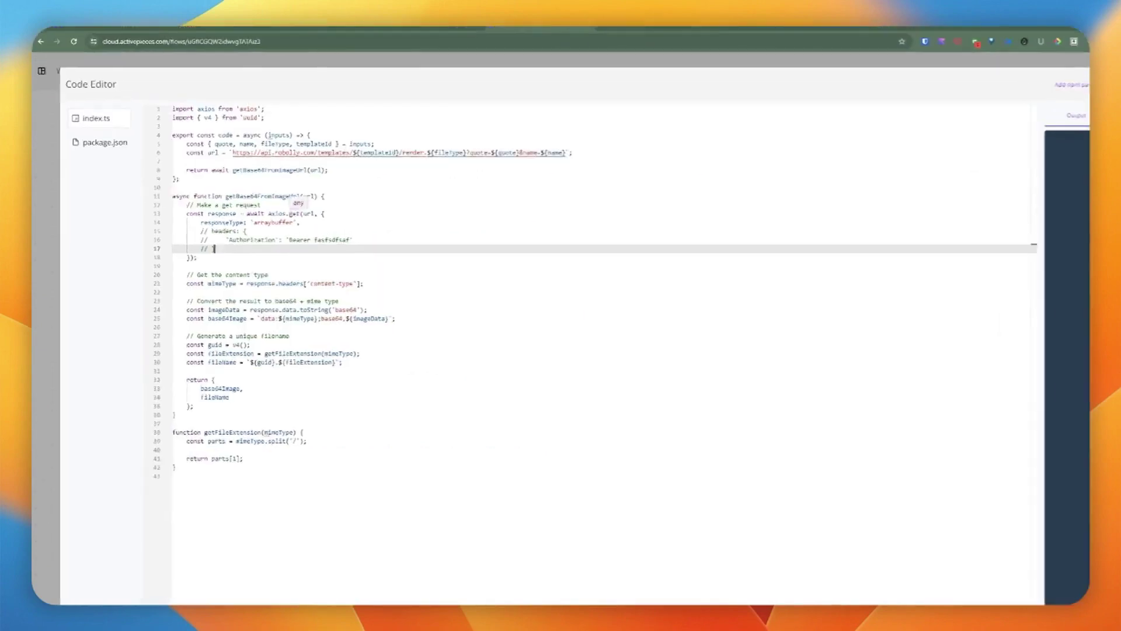
# Step: Uncomment the headers block in the axios.get options to examine its Authorization entry, and comment the block out again
pyautogui.doubleClick(505, 268)
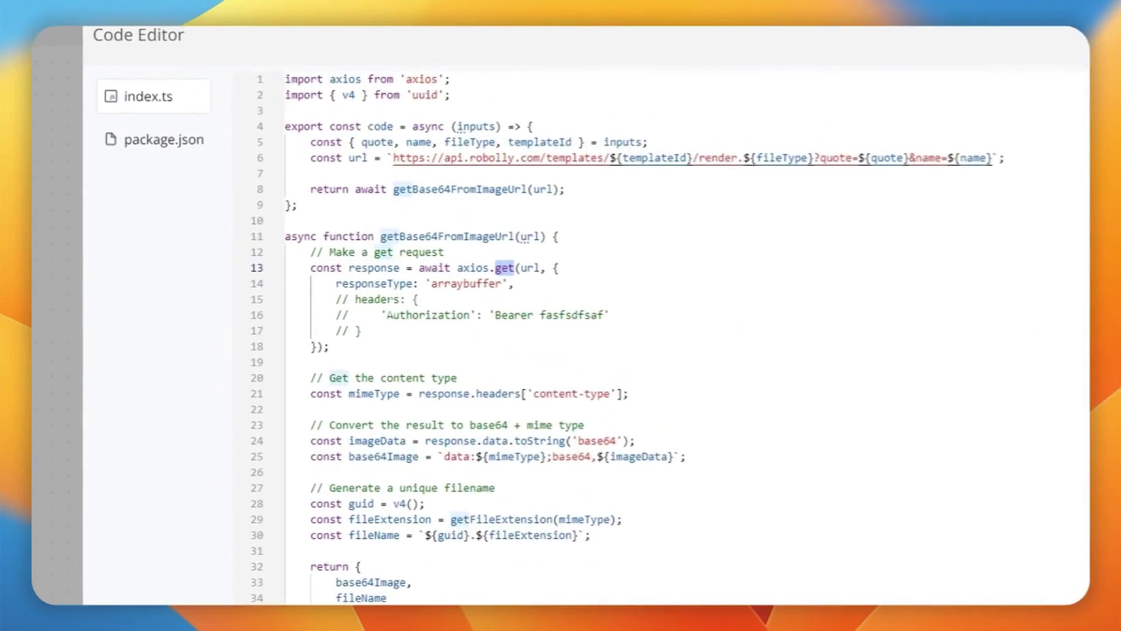
pyautogui.moveTo(365, 331); pyautogui.dragTo(330, 299)
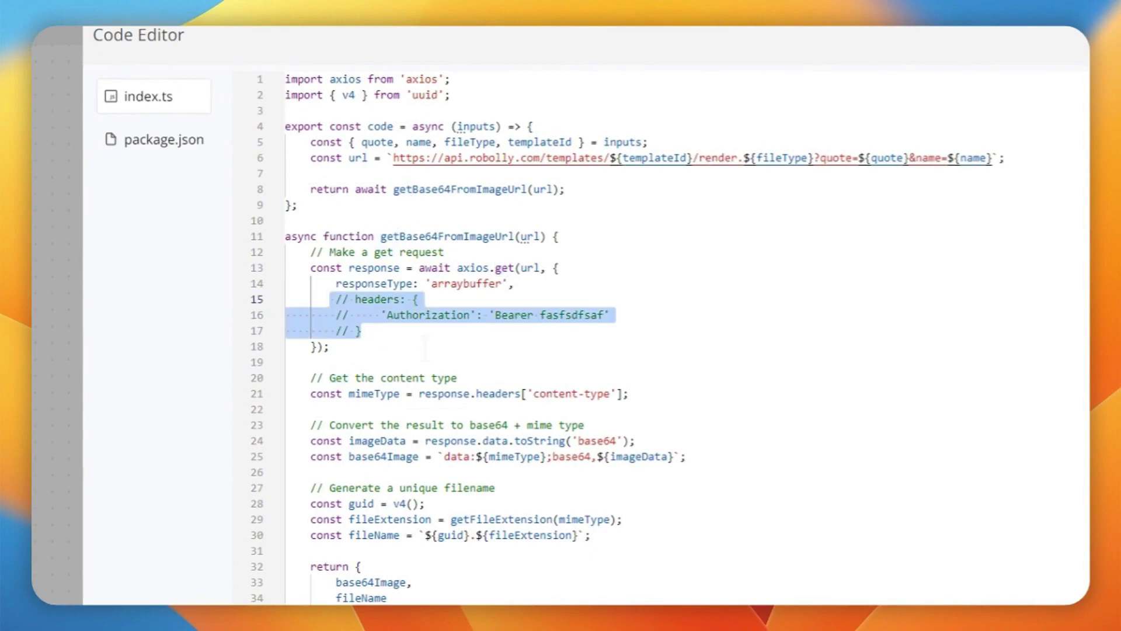
pyautogui.hotkey('ctrl', '/')
pyautogui.click(442, 347)
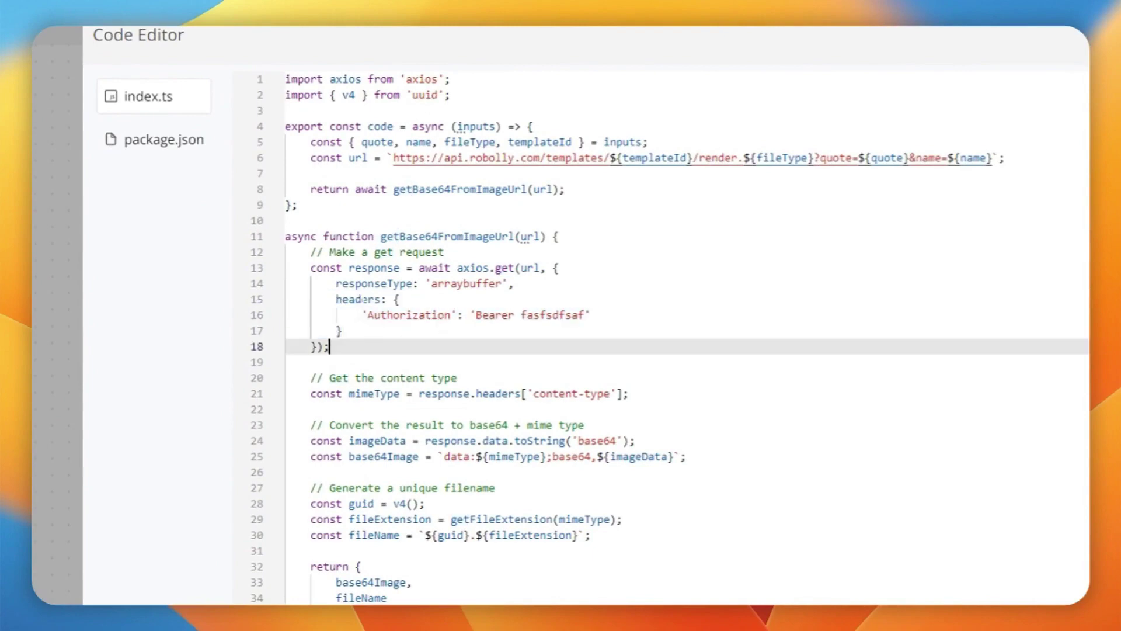
pyautogui.click(360, 315)
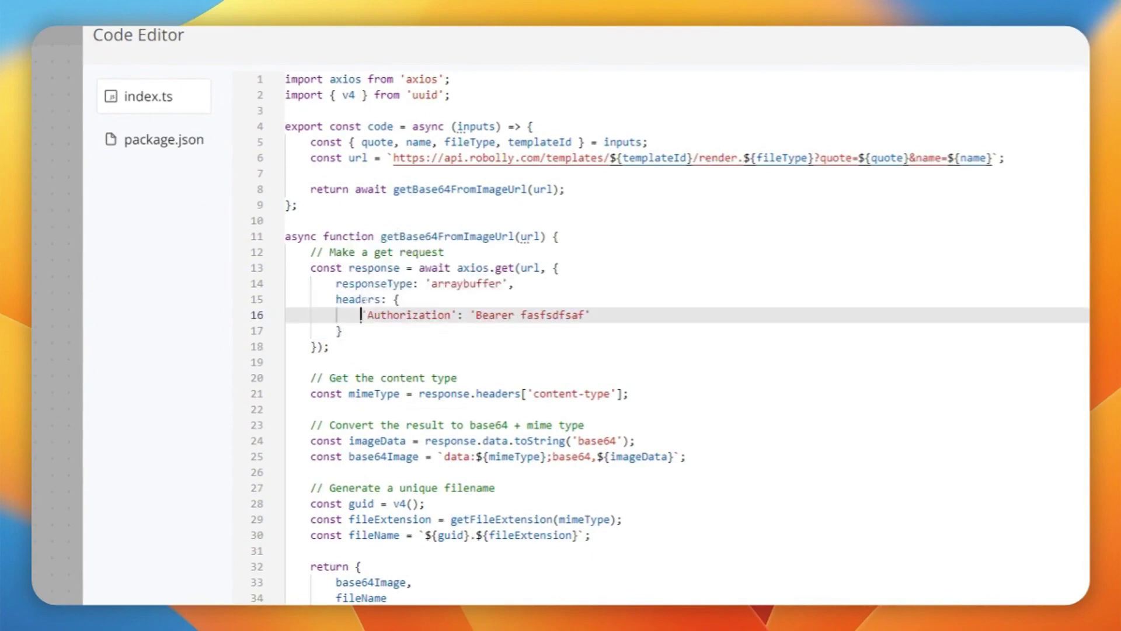
pyautogui.doubleClick(410, 314)
pyautogui.moveTo(591, 315); pyautogui.dragTo(533, 316)
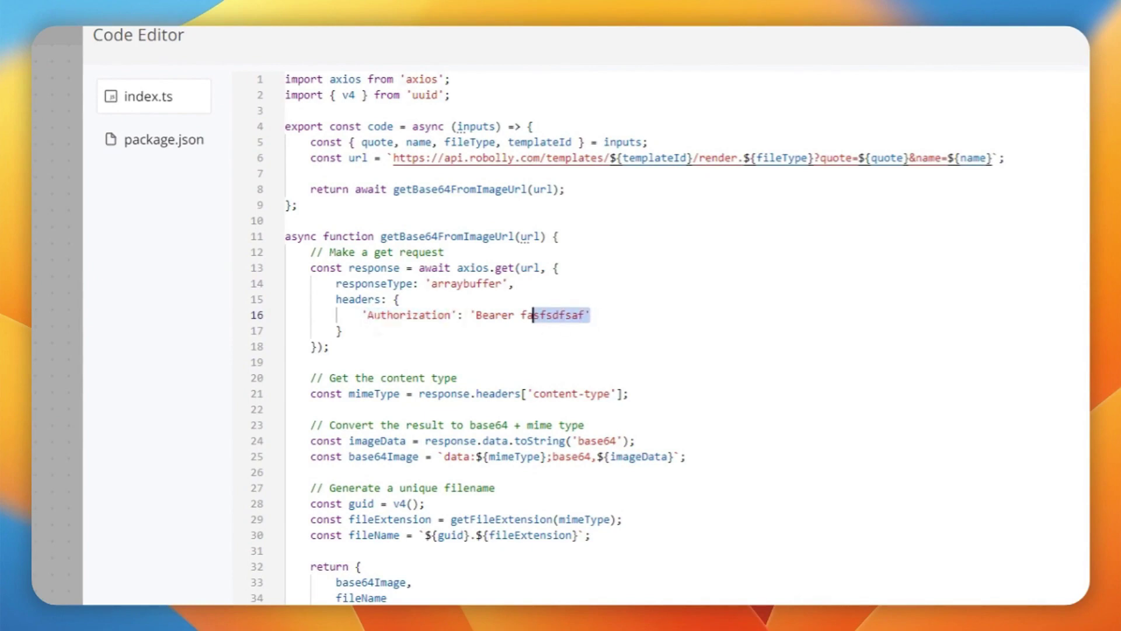
pyautogui.moveTo(343, 331); pyautogui.dragTo(325, 299)
pyautogui.hotkey('ctrl', '/')
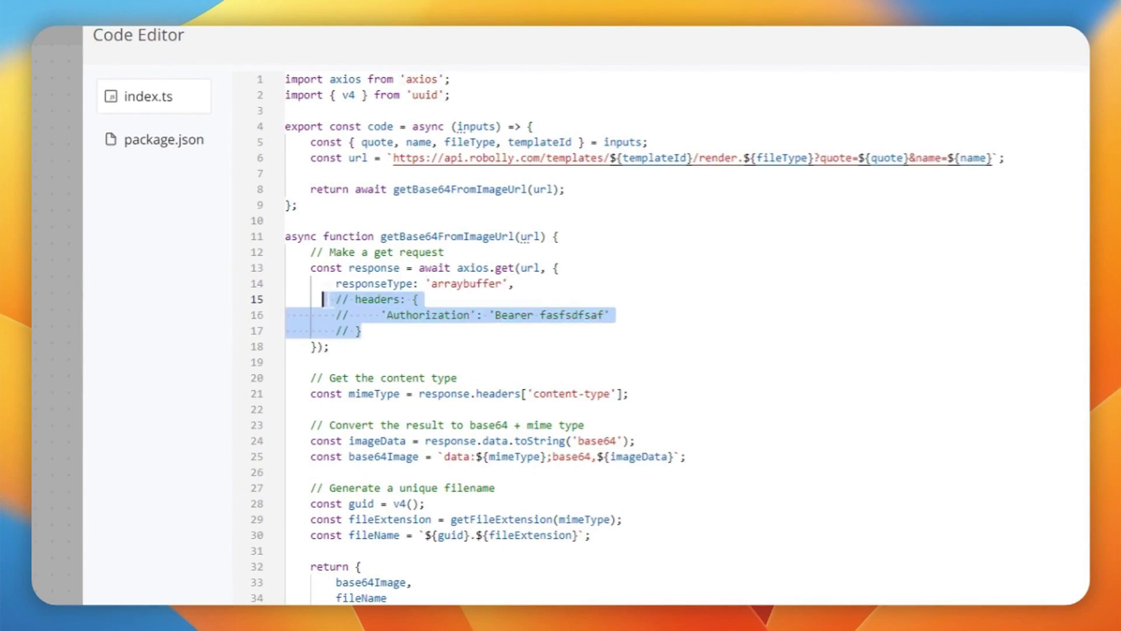
pyautogui.click(476, 331)
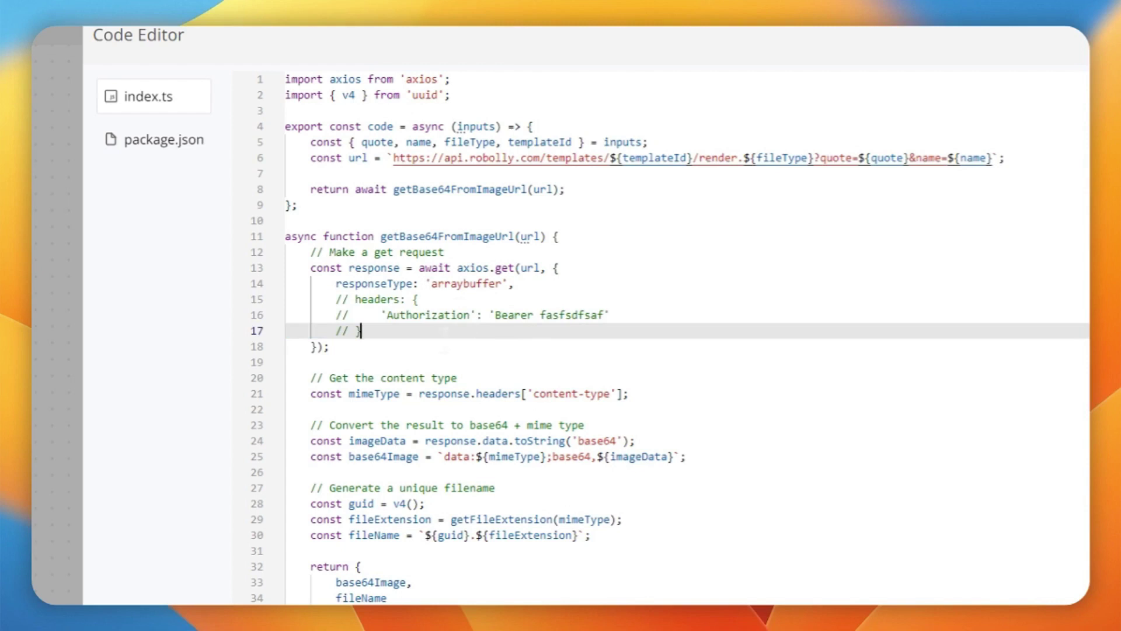
# Step: Examine the axios.get request's responseType option, the awaited response and how mimeType is read from the content-type header
pyautogui.doubleClick(393, 300)
pyautogui.doubleClick(393, 284)
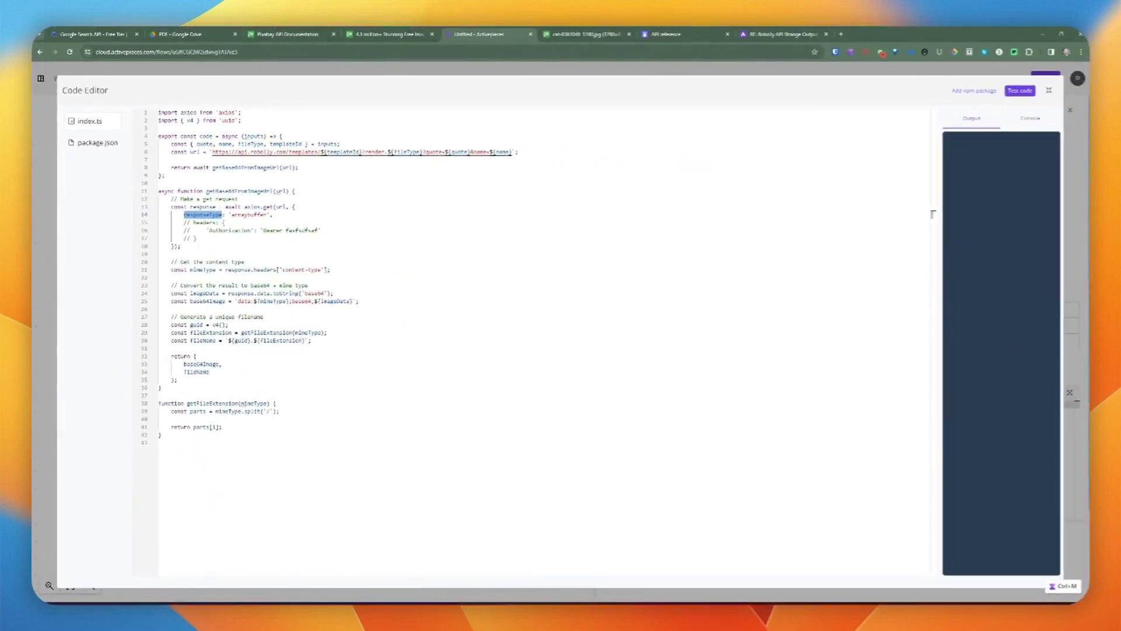
pyautogui.doubleClick(205, 206)
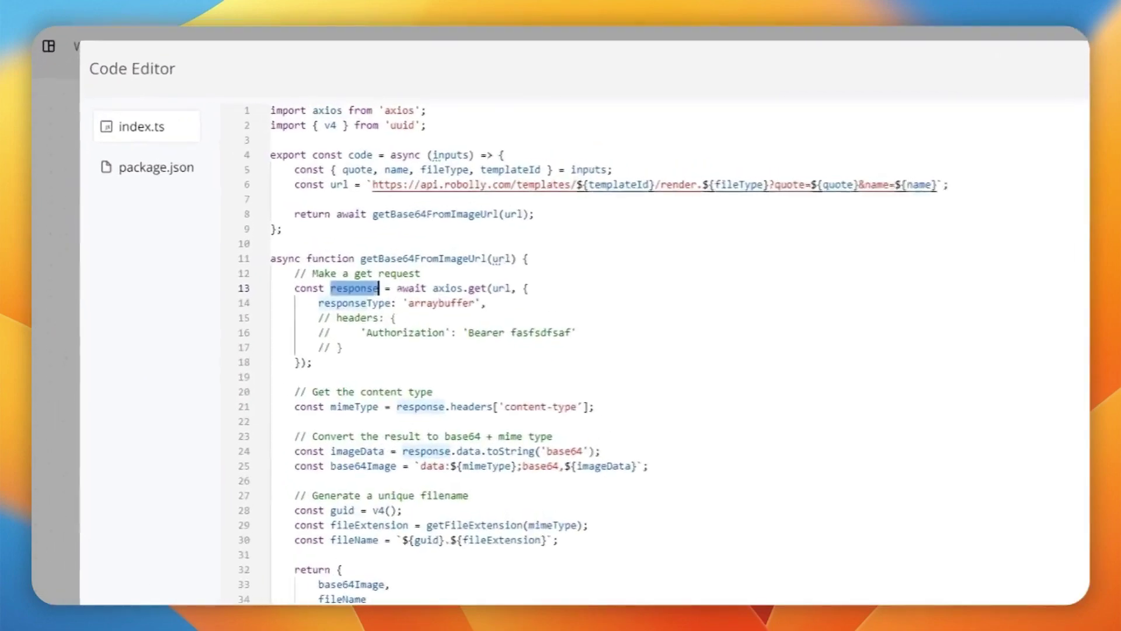
pyautogui.doubleClick(232, 207)
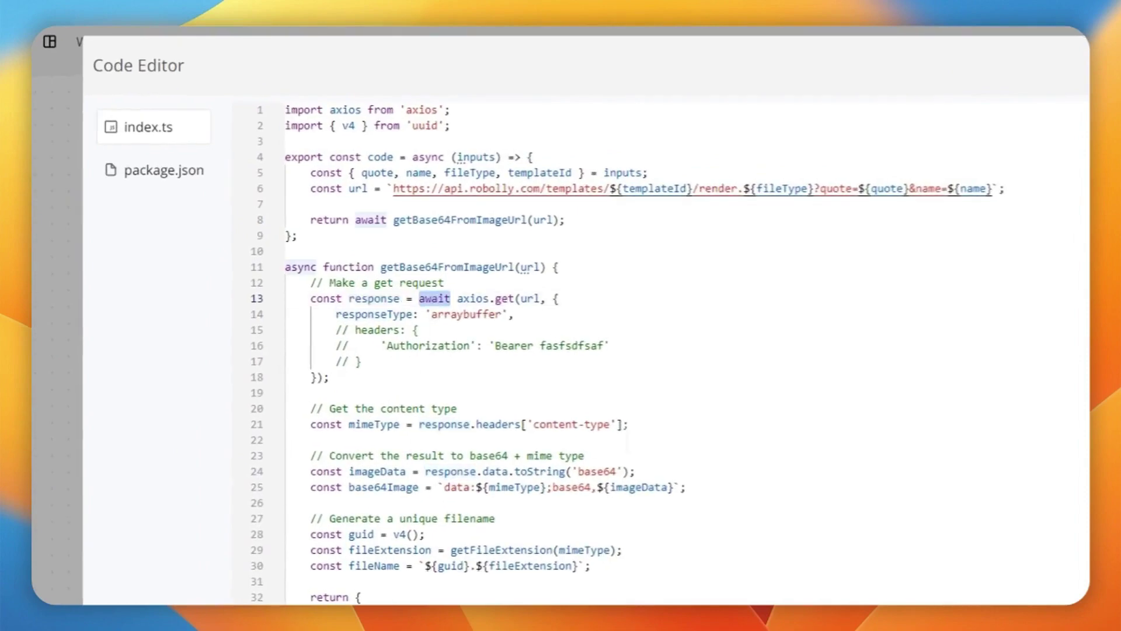
pyautogui.moveTo(458, 409); pyautogui.dragTo(285, 409)
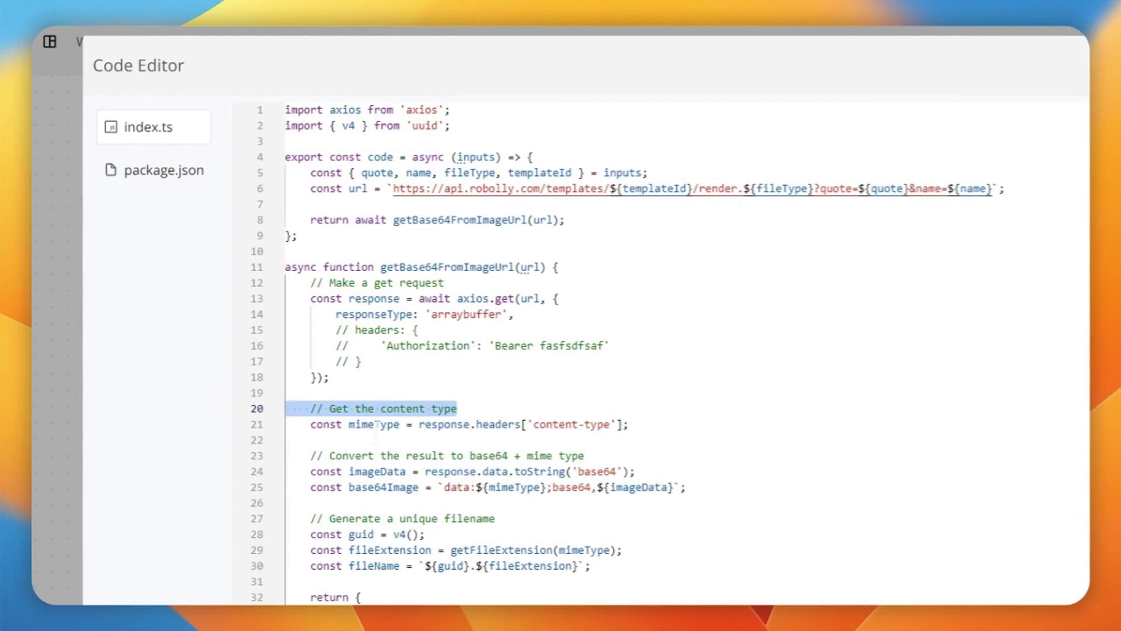
pyautogui.moveTo(629, 424); pyautogui.dragTo(444, 424)
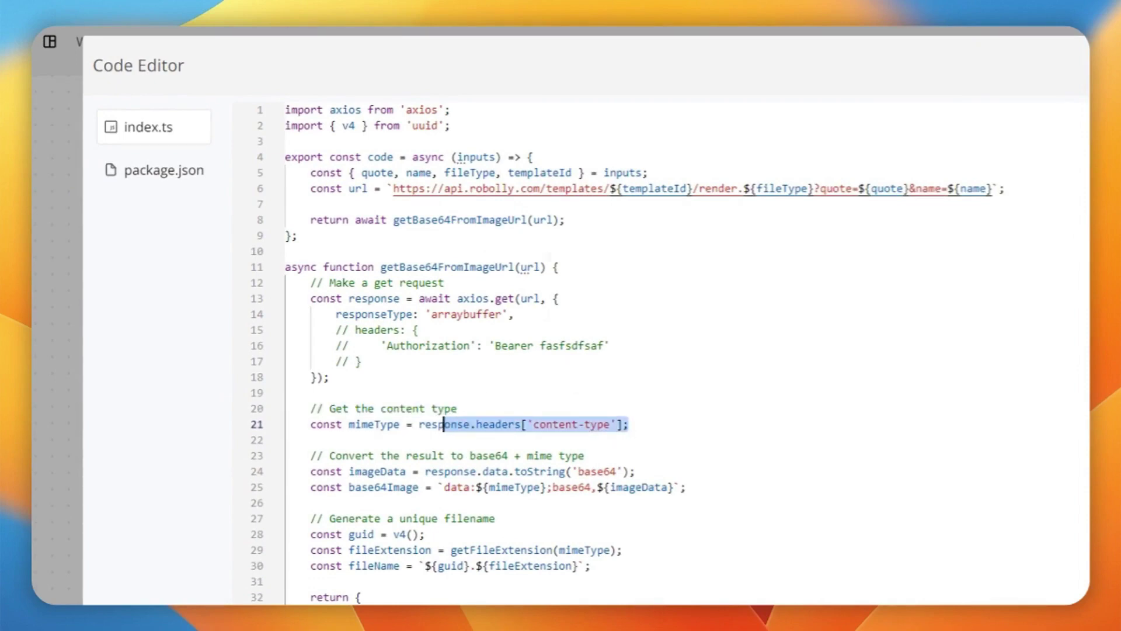
pyautogui.doubleClick(782, 188)
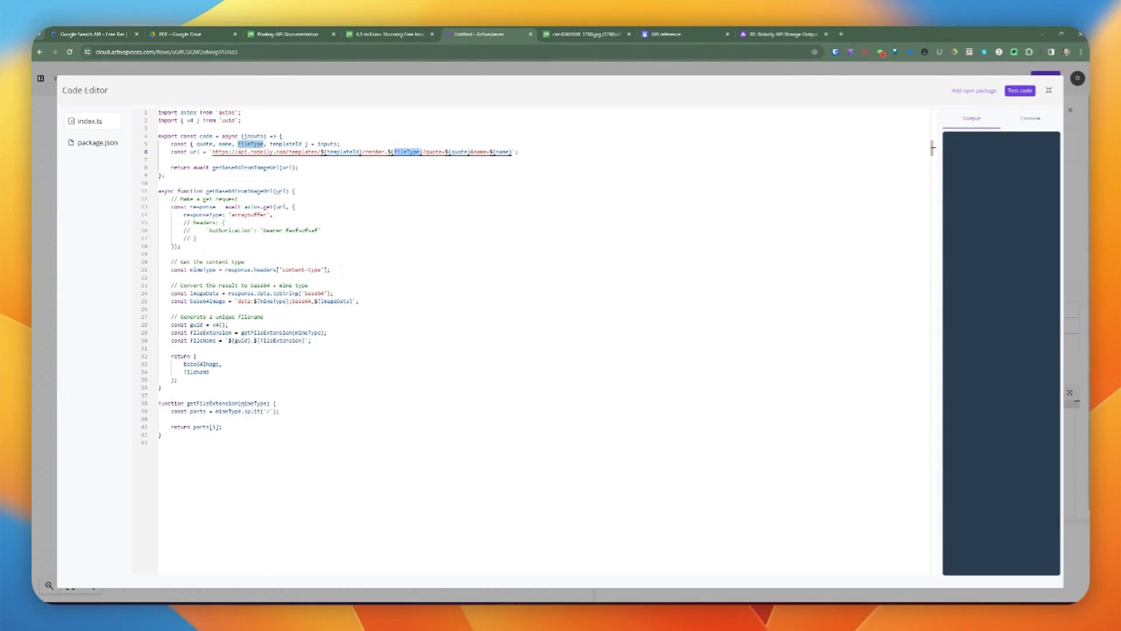
pyautogui.moveTo(330, 270); pyautogui.dragTo(177, 270)
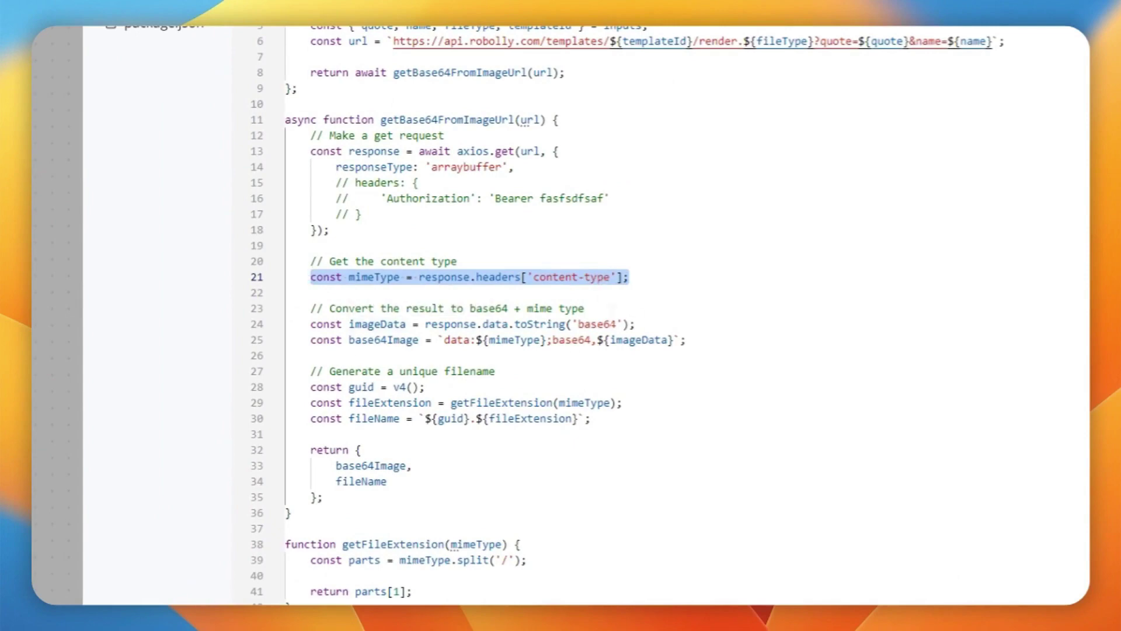
# Step: Examine how imageData is converted to base64 and combined with mimeType into the base64Image data string
pyautogui.moveTo(635, 324); pyautogui.dragTo(623, 324)
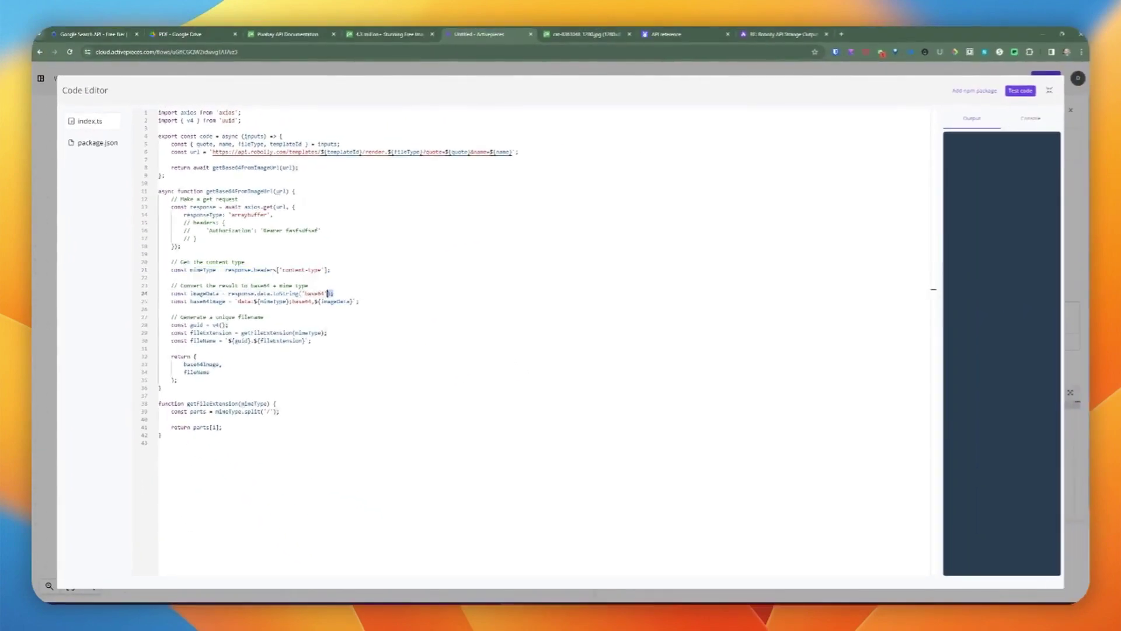
pyautogui.click(260, 293)
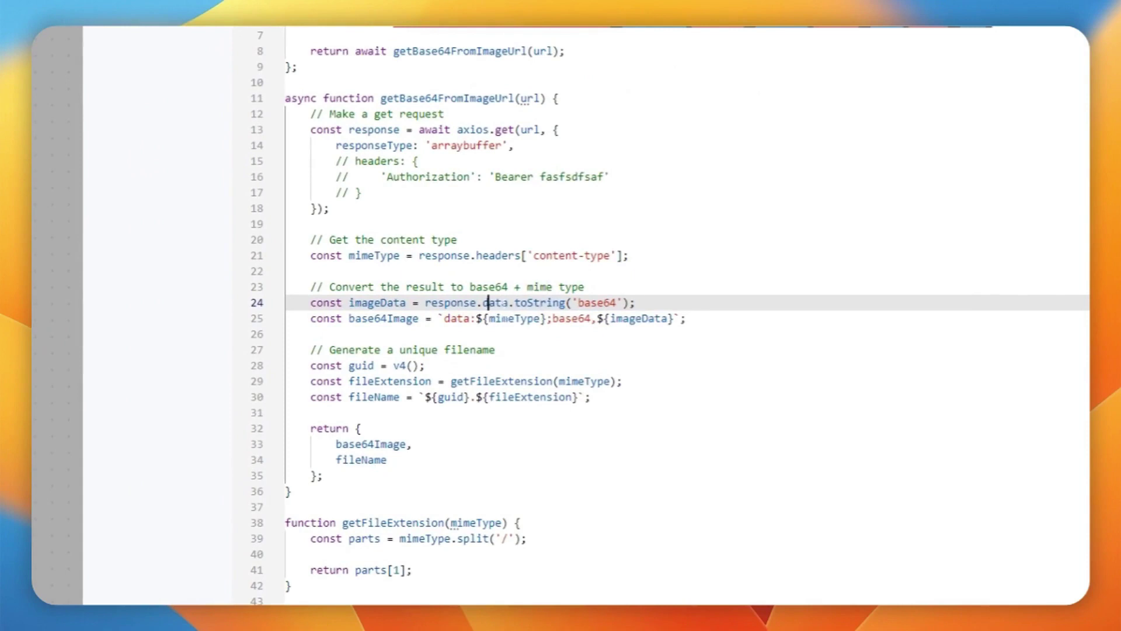
pyautogui.doubleClick(503, 307)
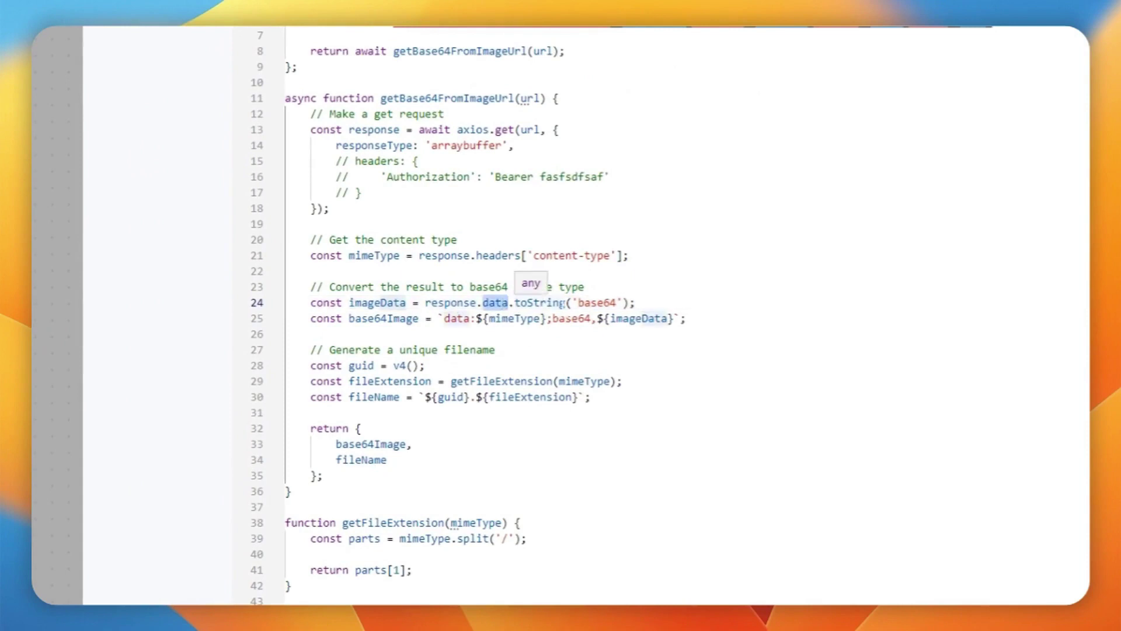
pyautogui.doubleClick(598, 303)
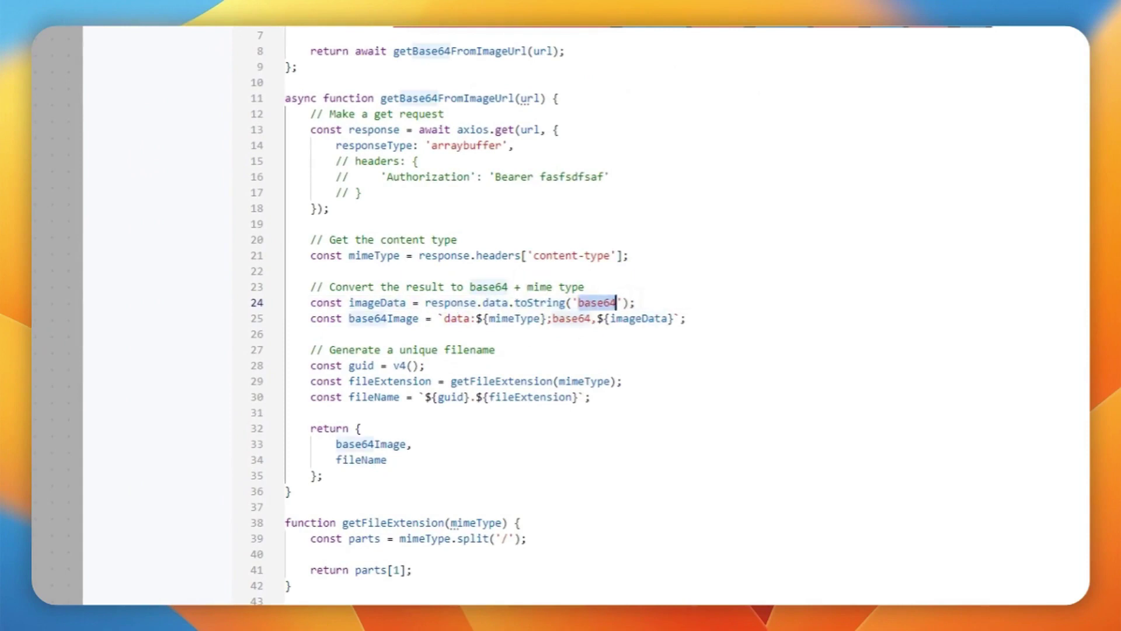
pyautogui.doubleClick(381, 303)
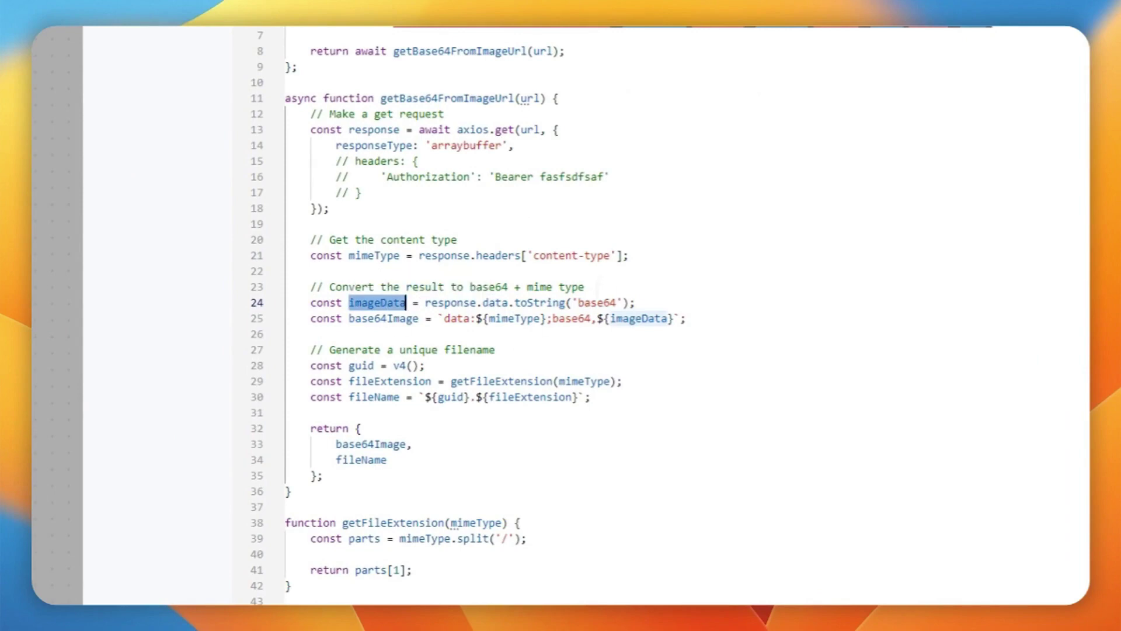
pyautogui.doubleClick(384, 319)
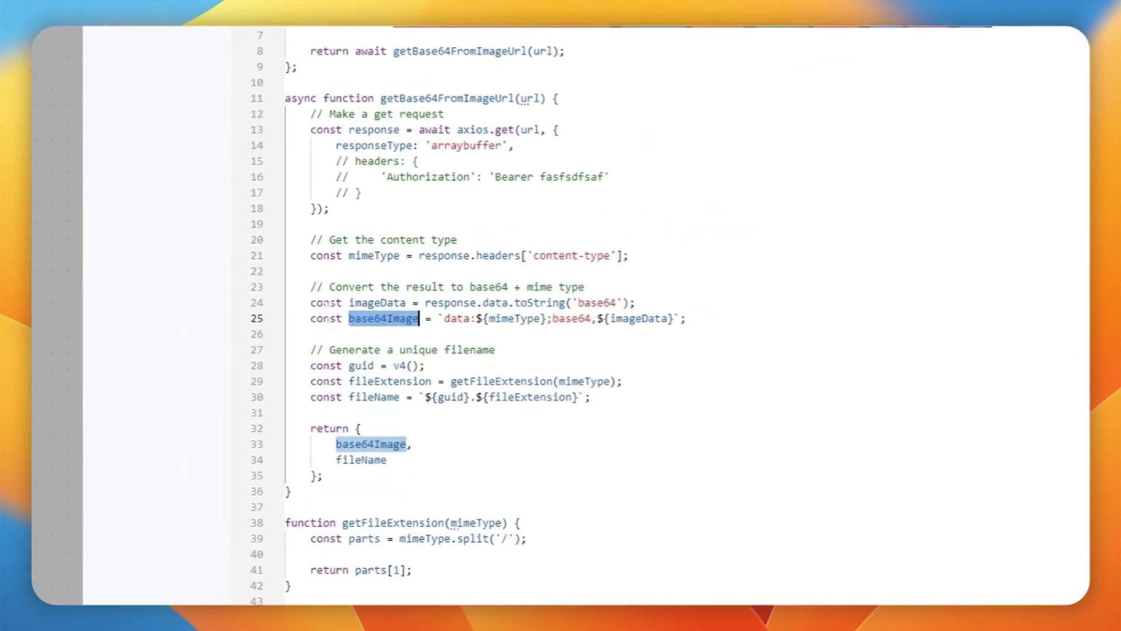
pyautogui.click(439, 320)
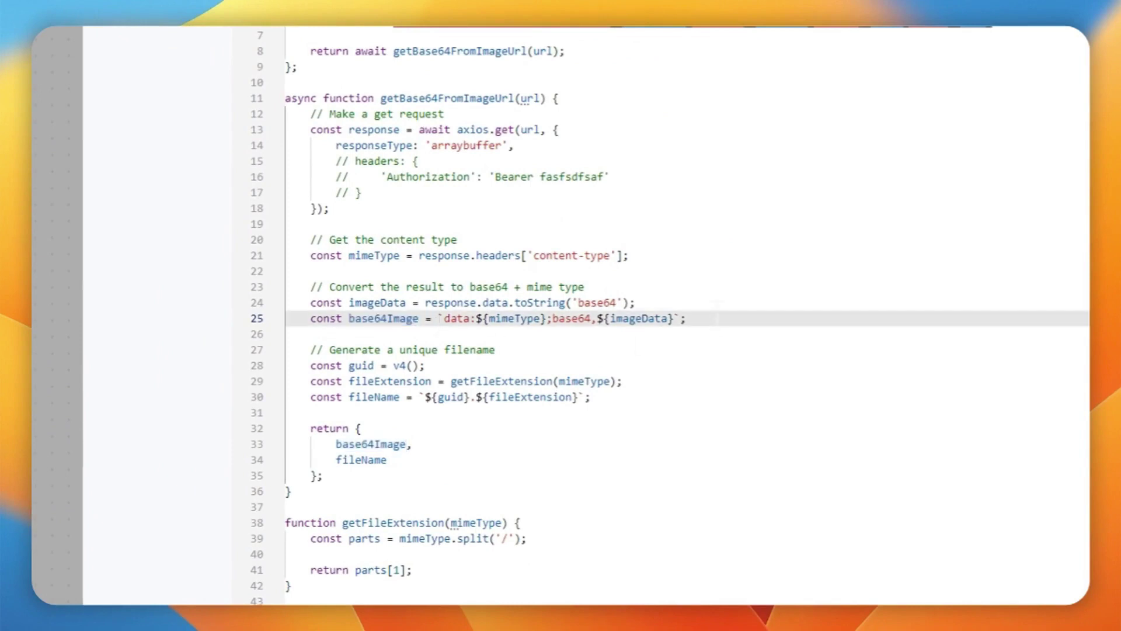
pyautogui.moveTo(717, 318); pyautogui.dragTo(528, 320)
pyautogui.click(525, 334)
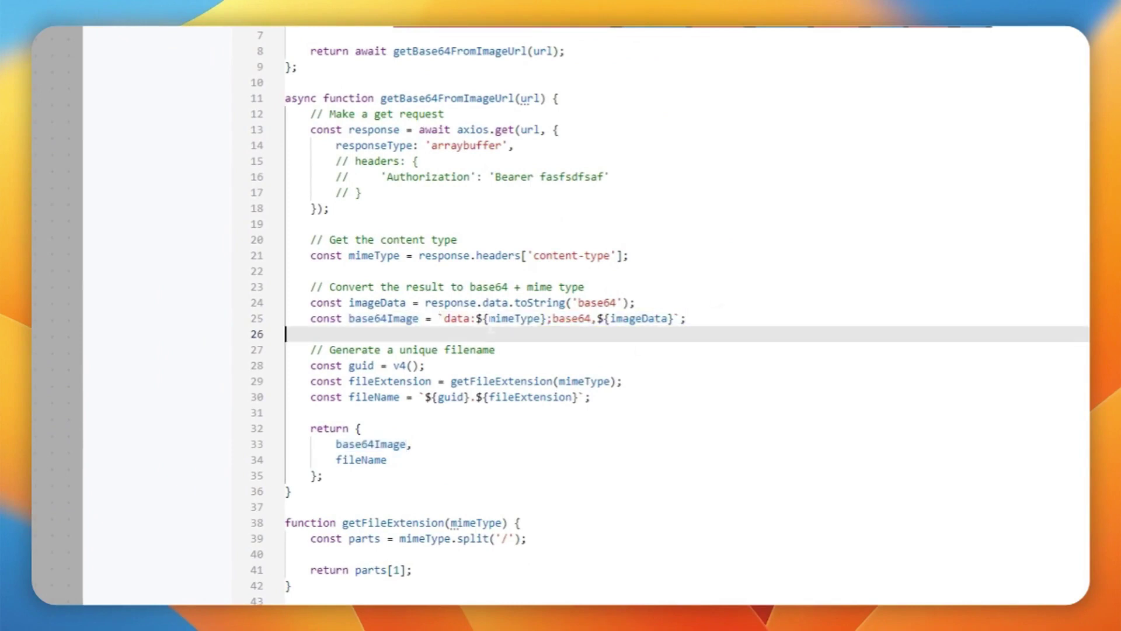
pyautogui.doubleClick(492, 319)
pyautogui.moveTo(440, 320); pyautogui.dragTo(521, 319)
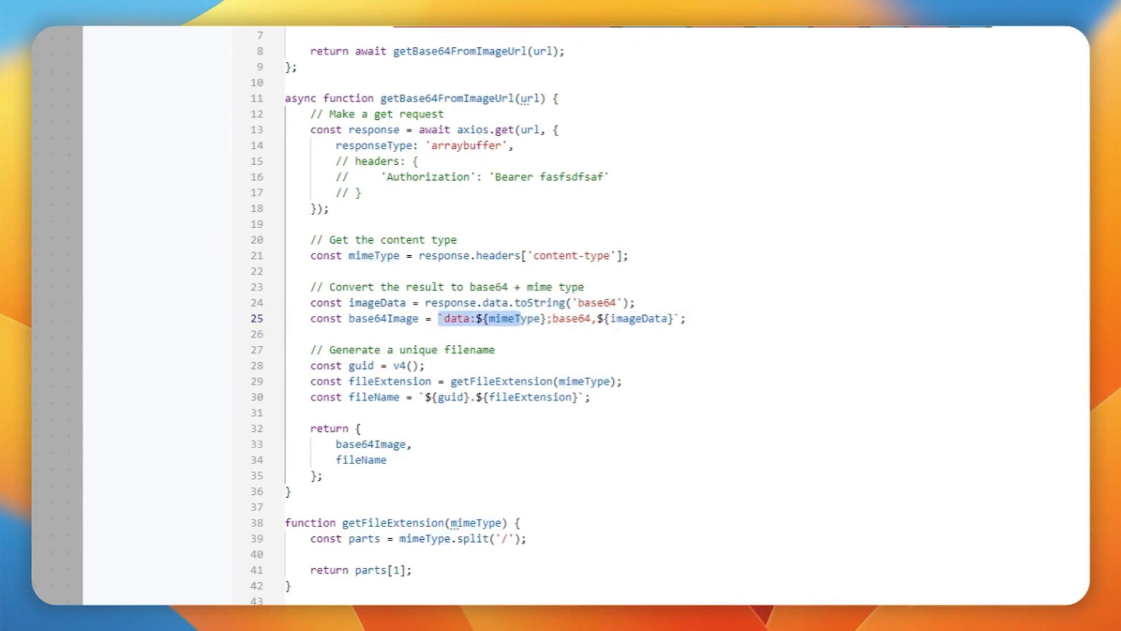
pyautogui.moveTo(598, 318); pyautogui.dragTo(663, 319)
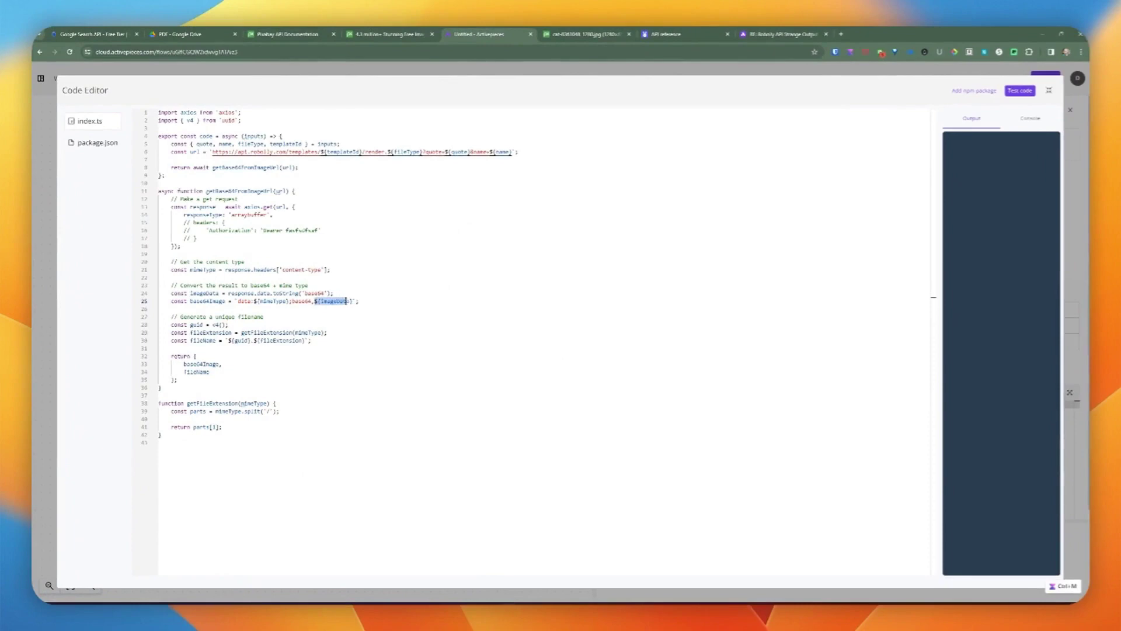
pyautogui.moveTo(346, 301); pyautogui.dragTo(353, 301)
pyautogui.click(339, 293)
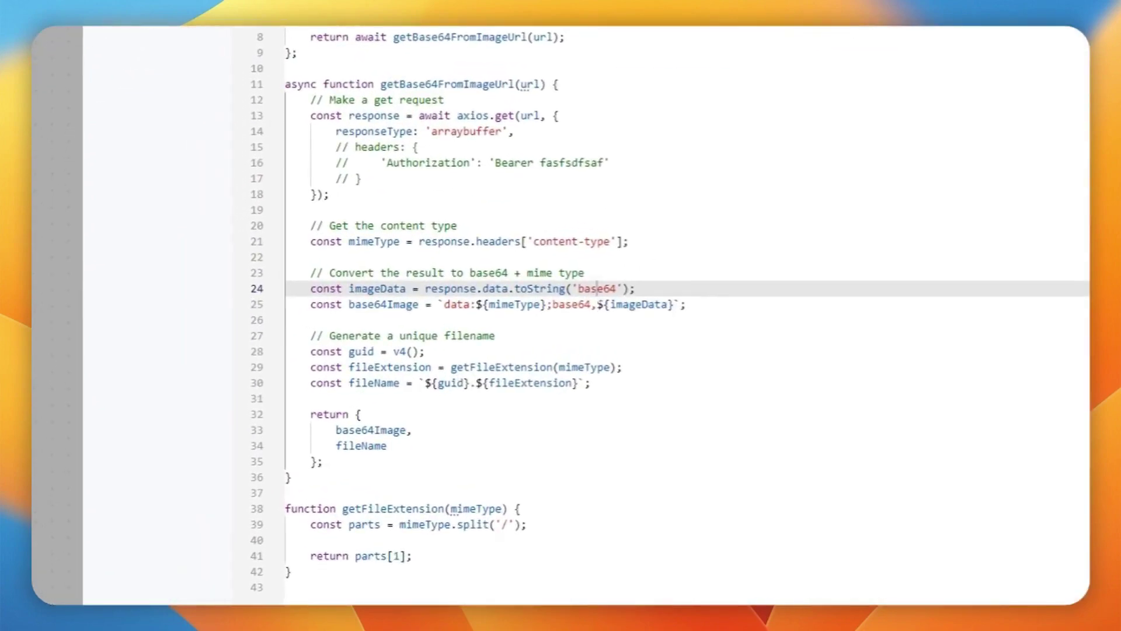
pyautogui.doubleClick(597, 288)
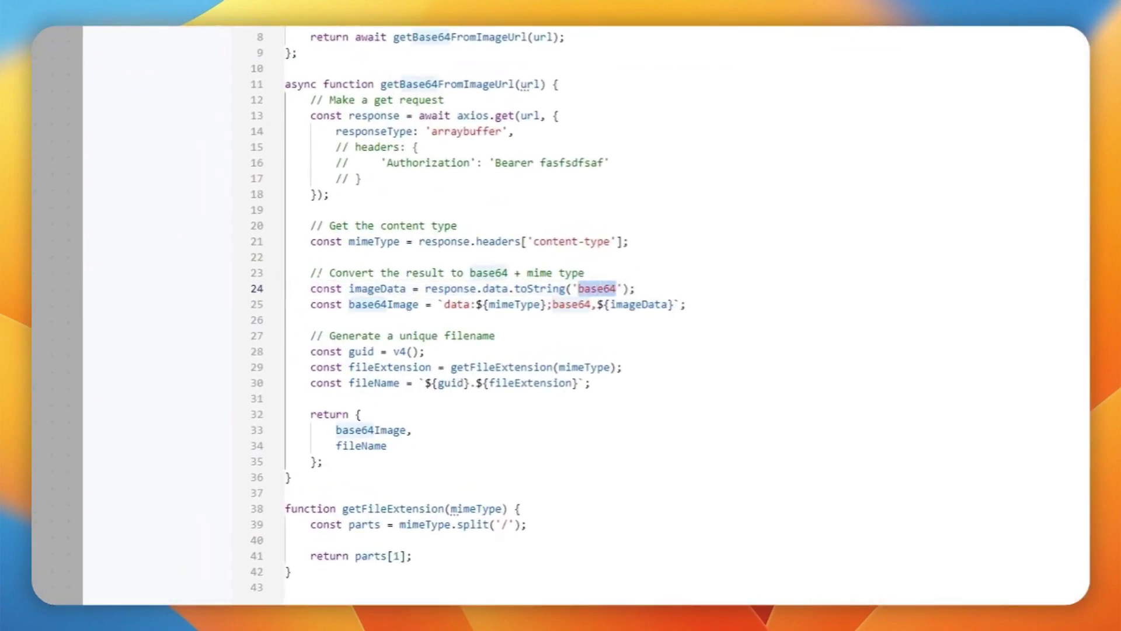
# Step: Examine how guid and fileExtension are generated, including how getFileExtension splits the mimeType
pyautogui.click(380, 304)
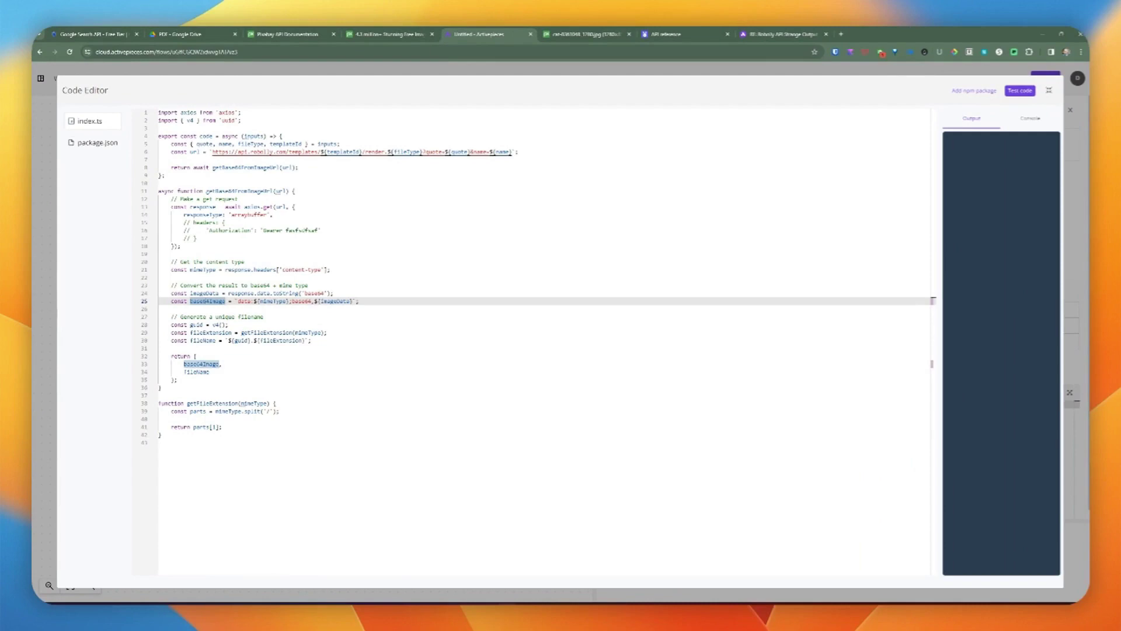
pyautogui.doubleClick(195, 325)
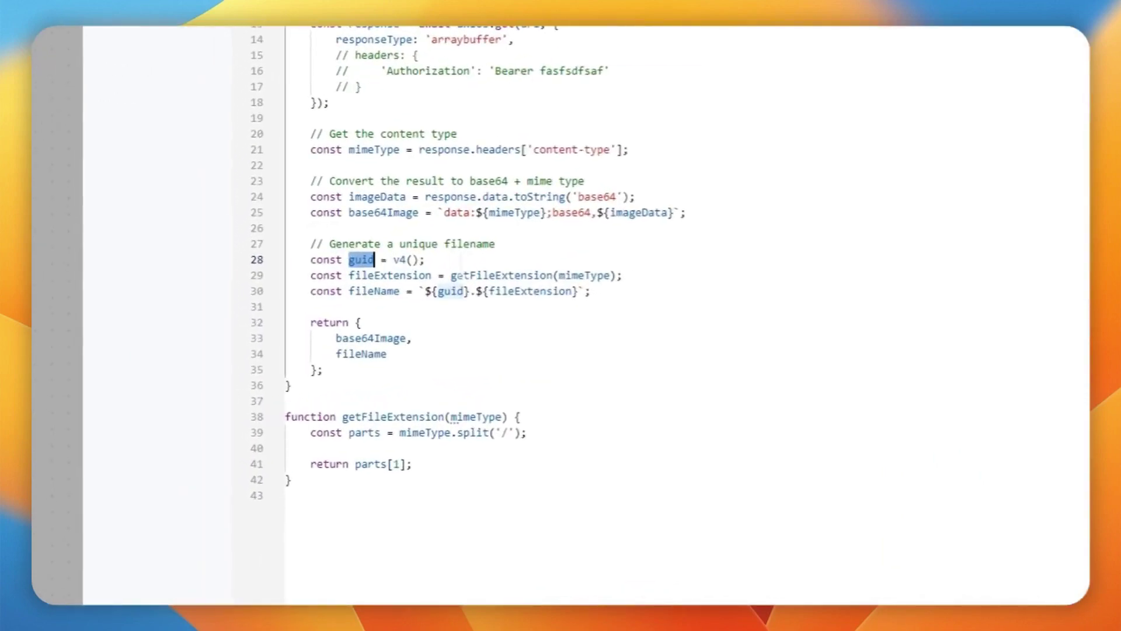
pyautogui.doubleClick(501, 275)
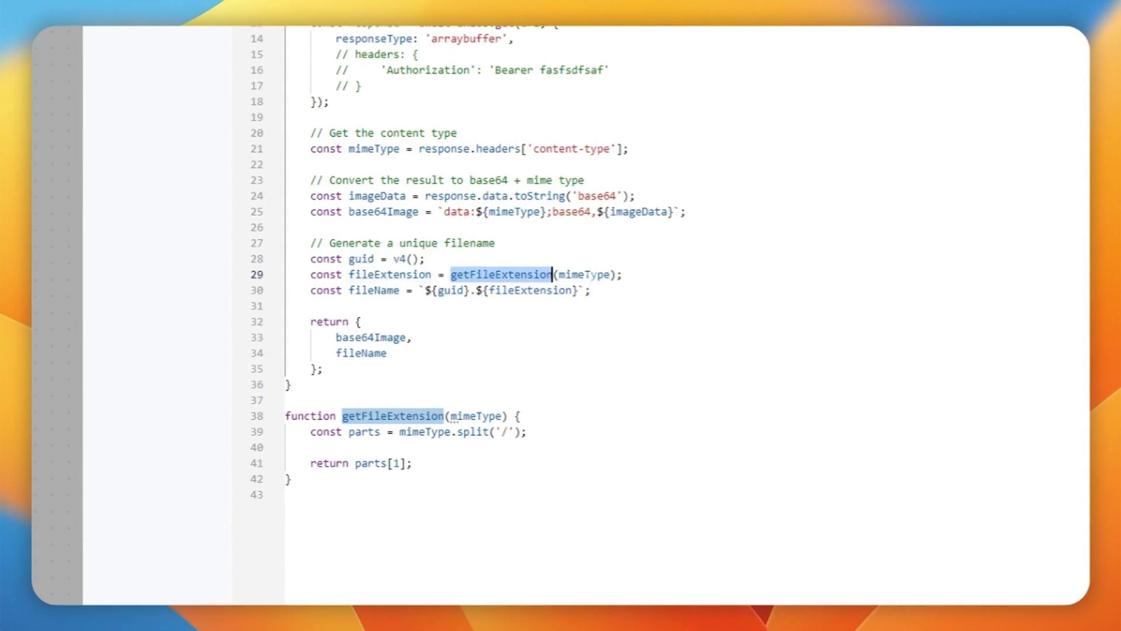
pyautogui.doubleClick(588, 274)
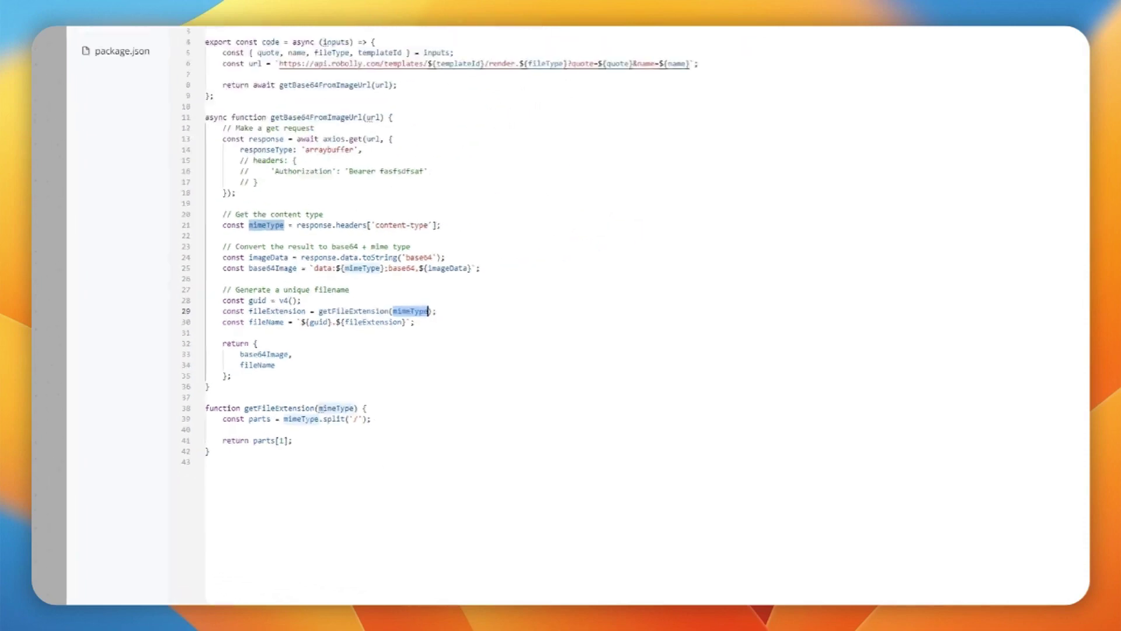
pyautogui.moveTo(222, 419); pyautogui.dragTo(371, 419)
pyautogui.click(257, 419)
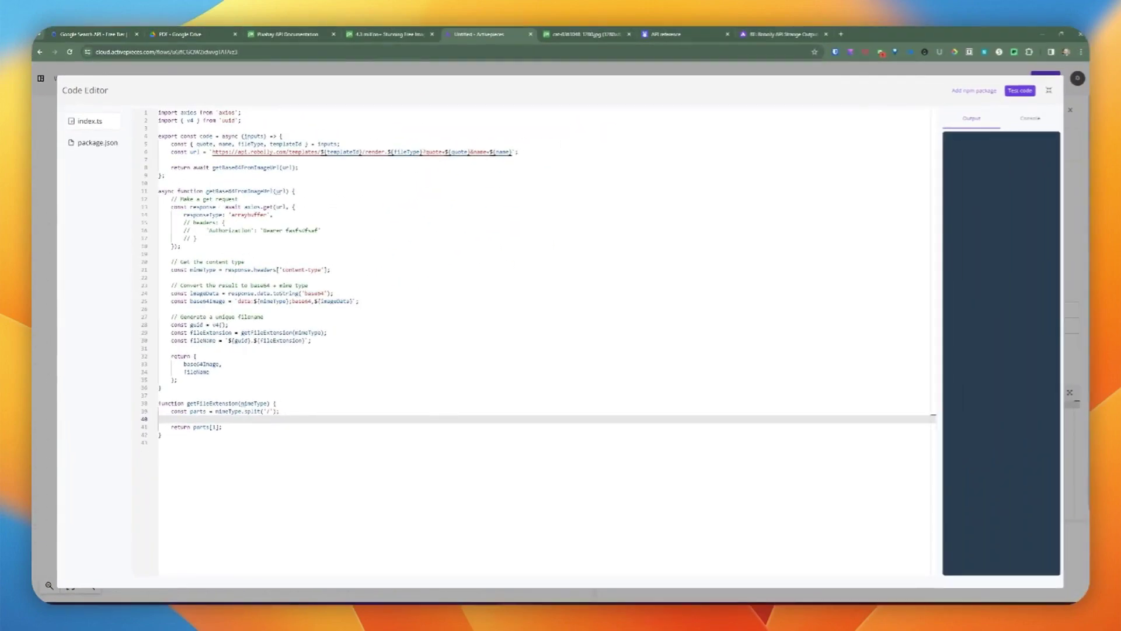
# Step: Examine how fileName is assembled and how the return object passes back base64Image and fileName
pyautogui.doubleClick(202, 340)
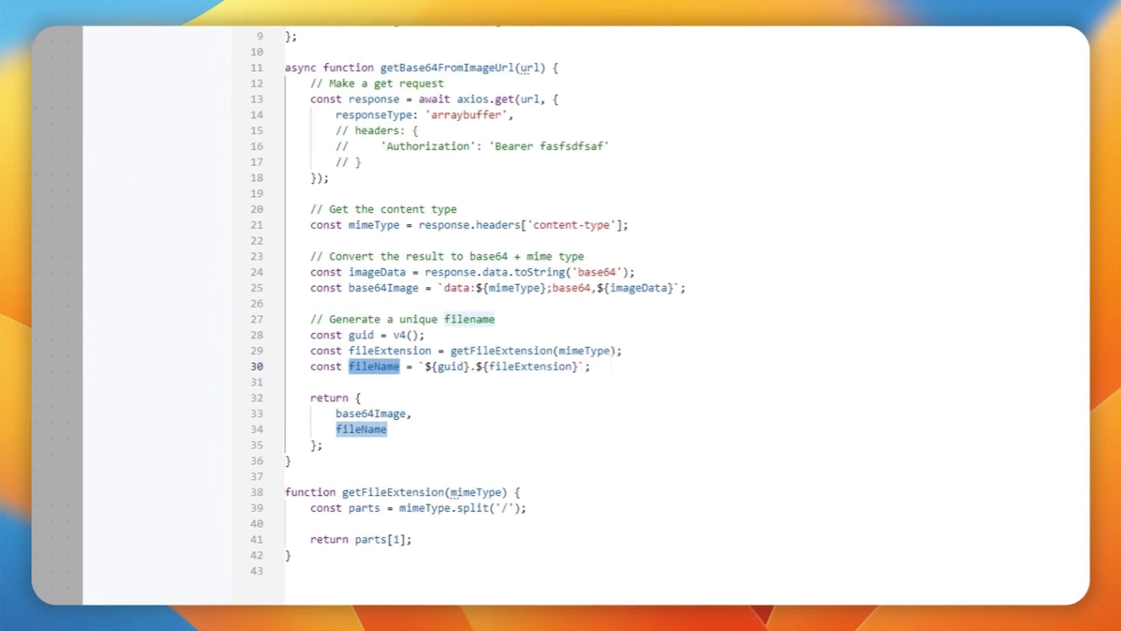
pyautogui.moveTo(611, 366); pyautogui.dragTo(288, 366)
pyautogui.moveTo(323, 445); pyautogui.dragTo(286, 397)
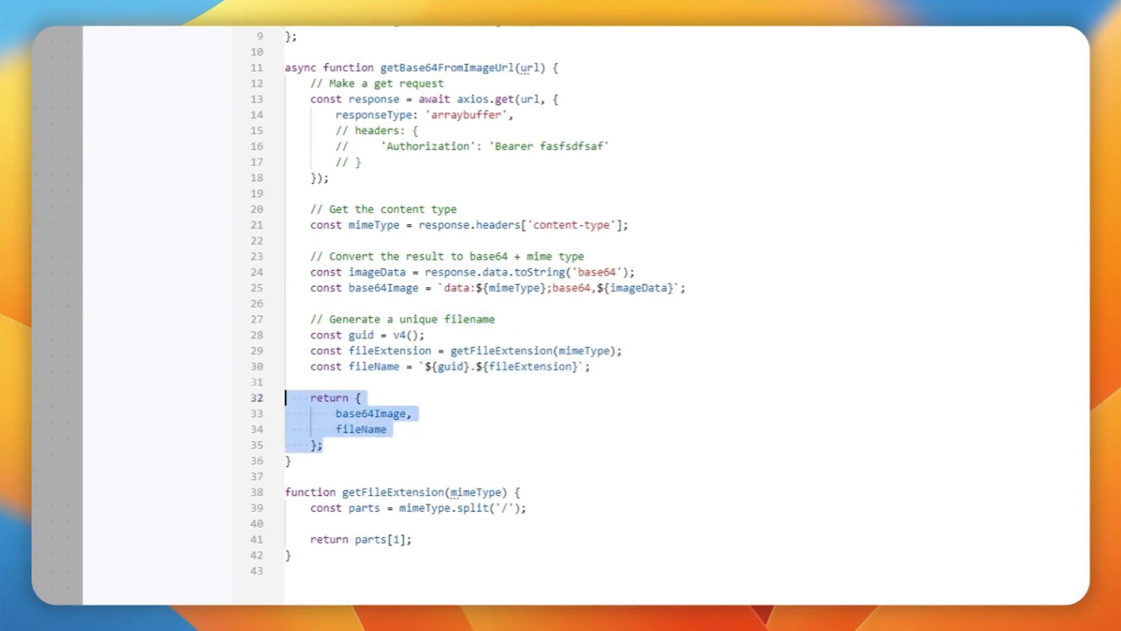
pyautogui.doubleClick(374, 413)
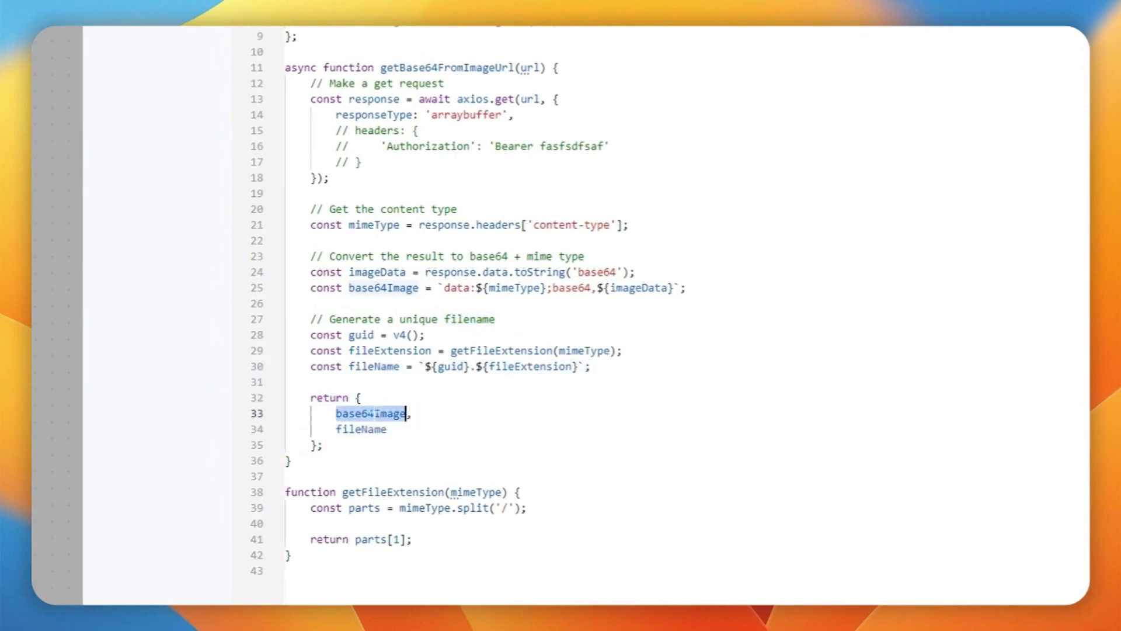
pyautogui.doubleClick(366, 429)
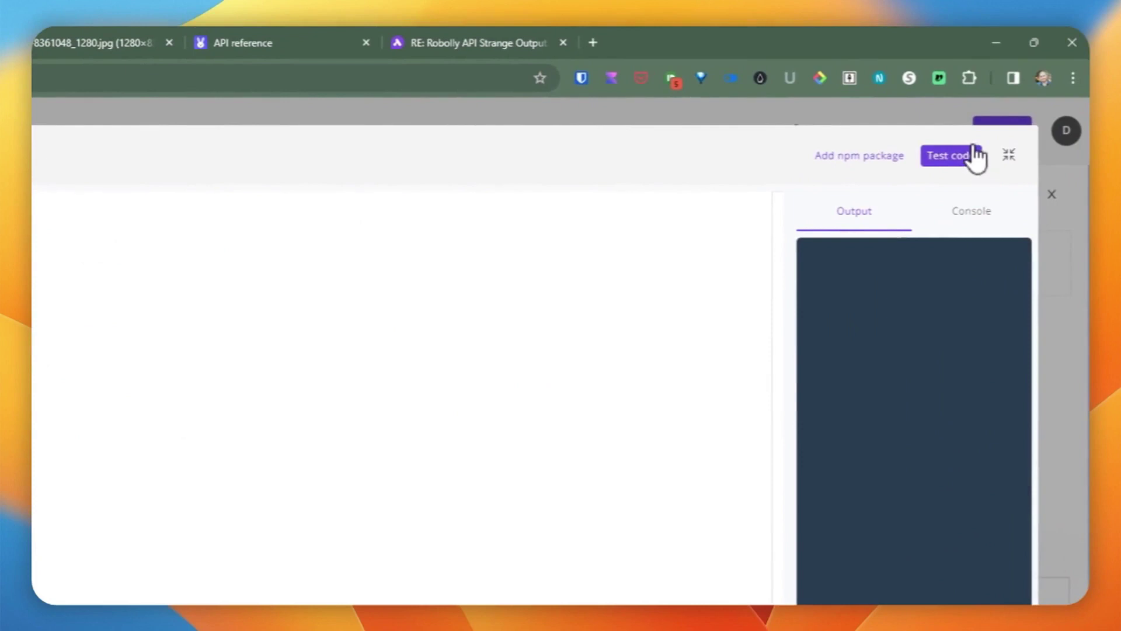
# Step: Test the Robolly image code and look through the resulting output
pyautogui.click(974, 150)
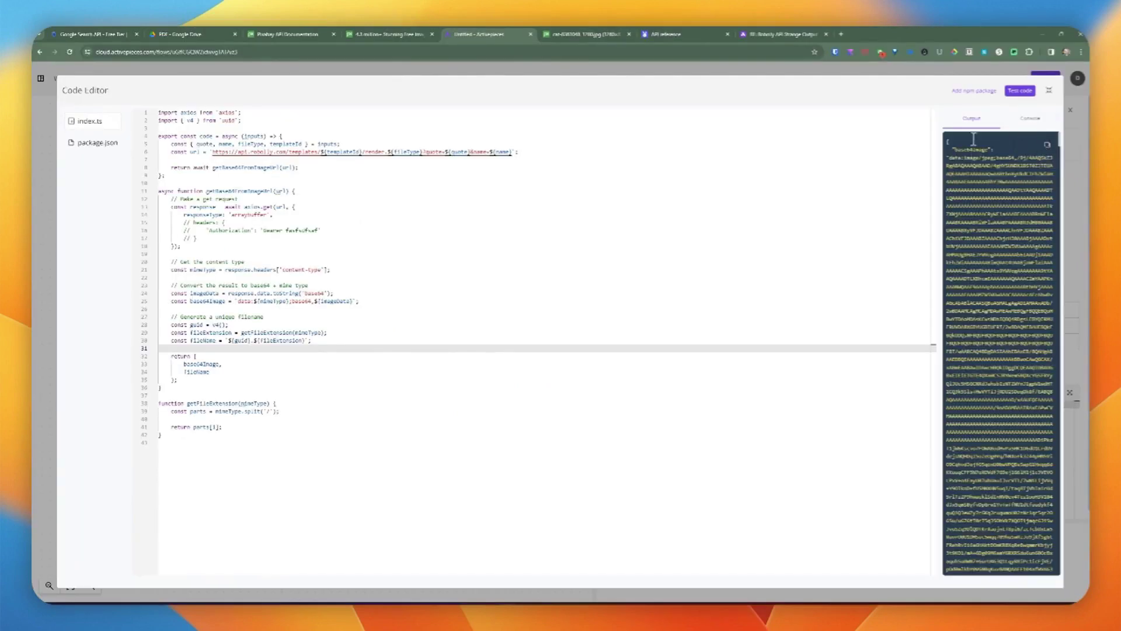
pyautogui.scroll(-5, 979, 322)
pyautogui.scroll(-3, 979, 325)
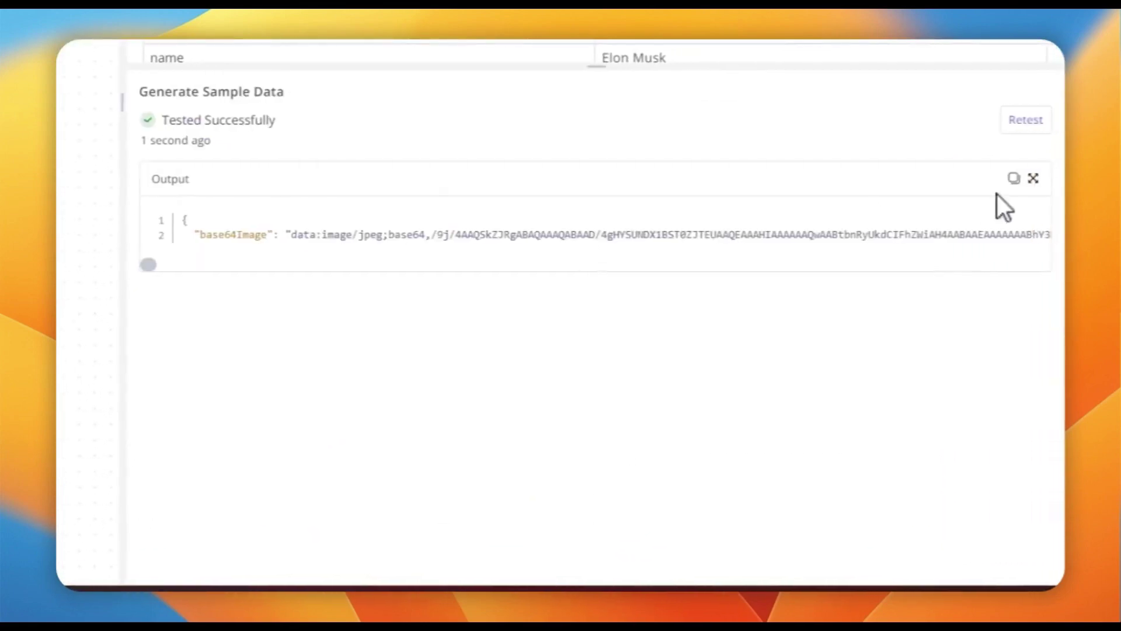
# Step: Inspect the base64Image and fileName values in the code step's expanded sample output, and close it
pyautogui.click(1034, 179)
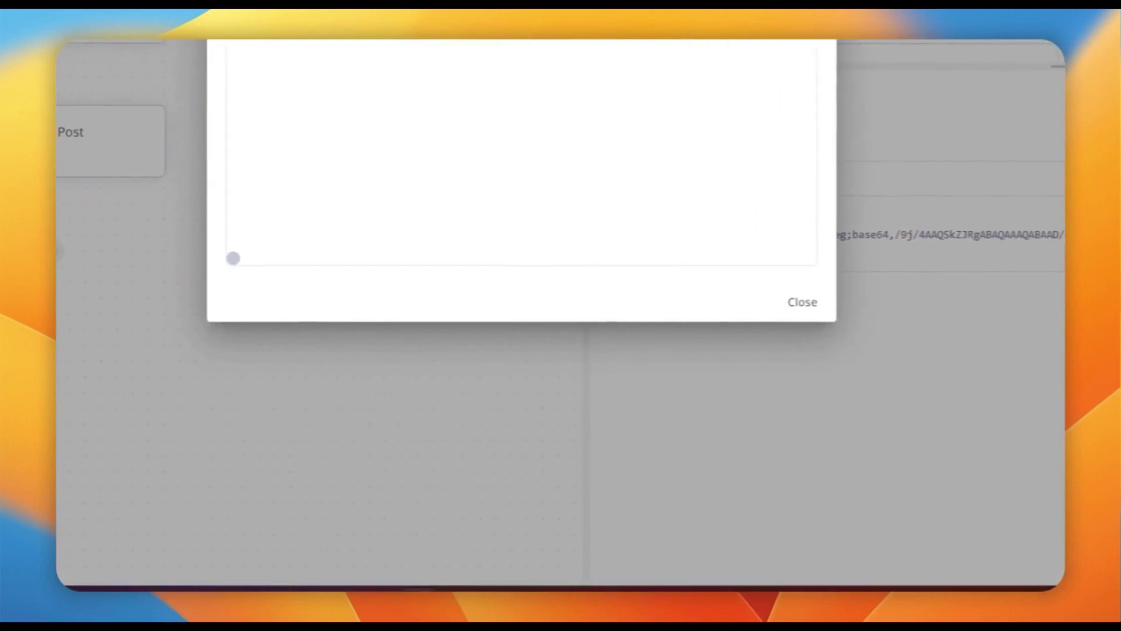
pyautogui.moveTo(385, 181); pyautogui.dragTo(437, 181)
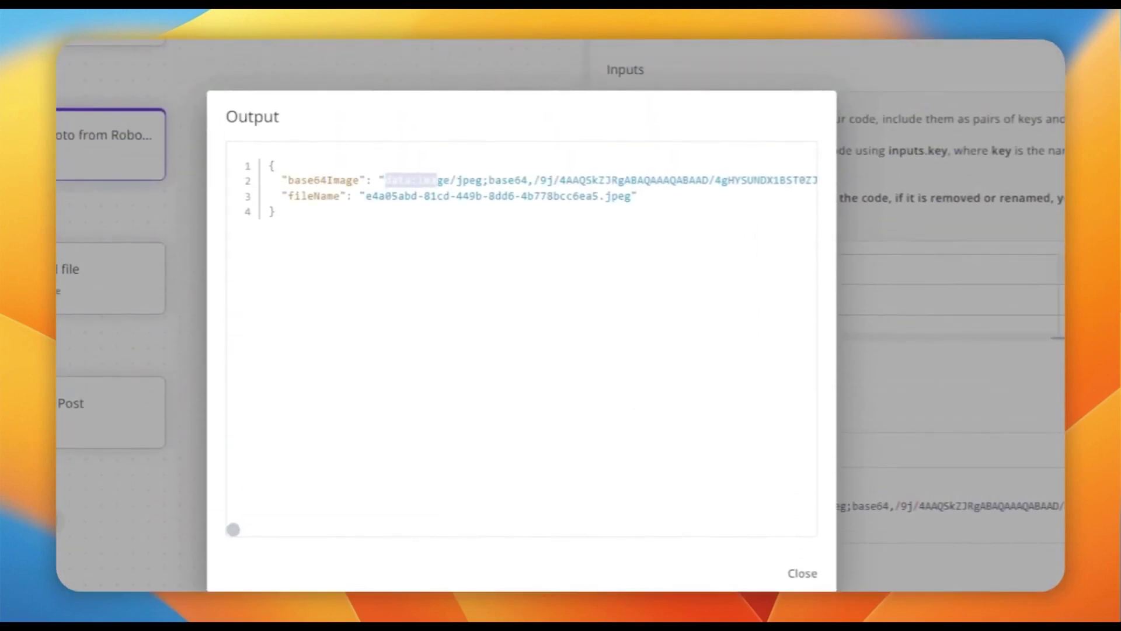
pyautogui.click(438, 180)
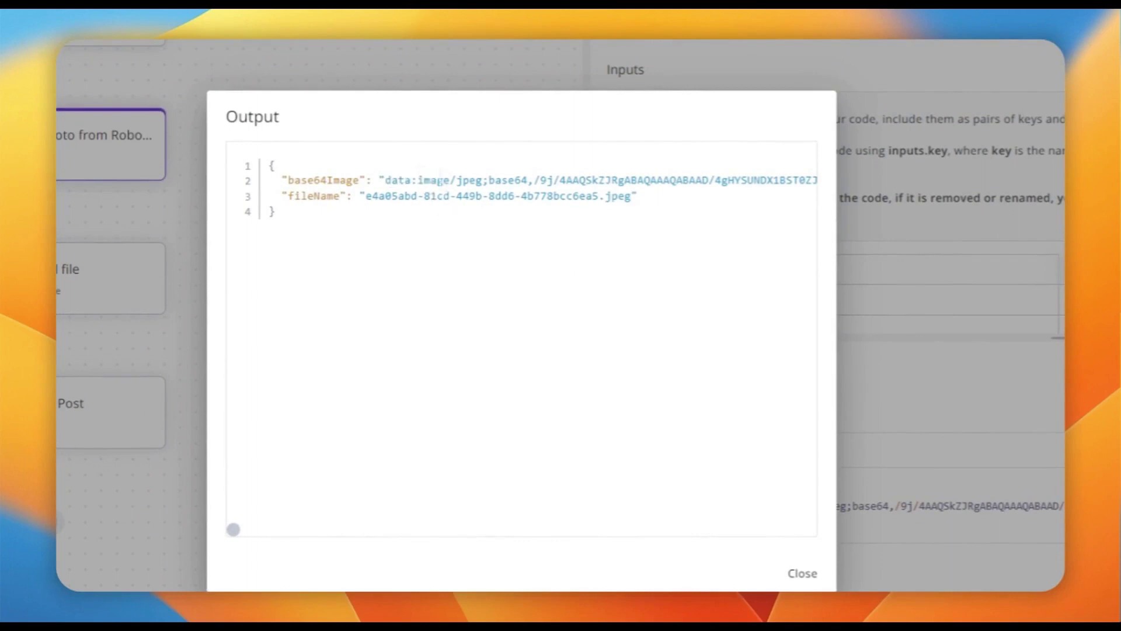
pyautogui.moveTo(424, 180); pyautogui.dragTo(586, 181)
pyautogui.doubleClick(314, 196)
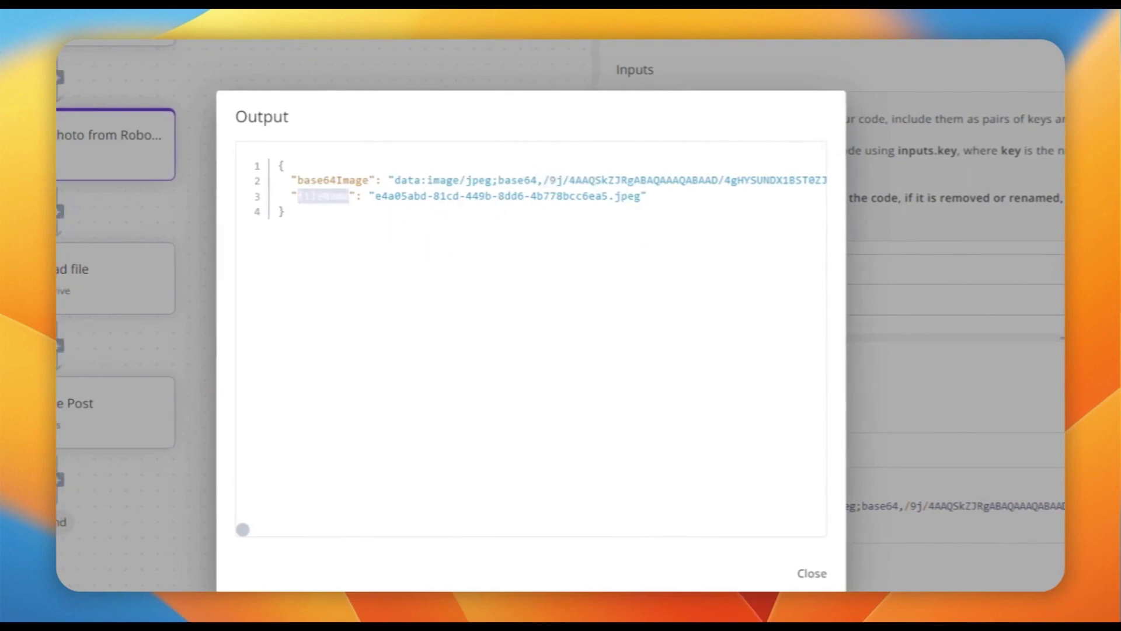
pyautogui.moveTo(640, 195); pyautogui.dragTo(381, 195)
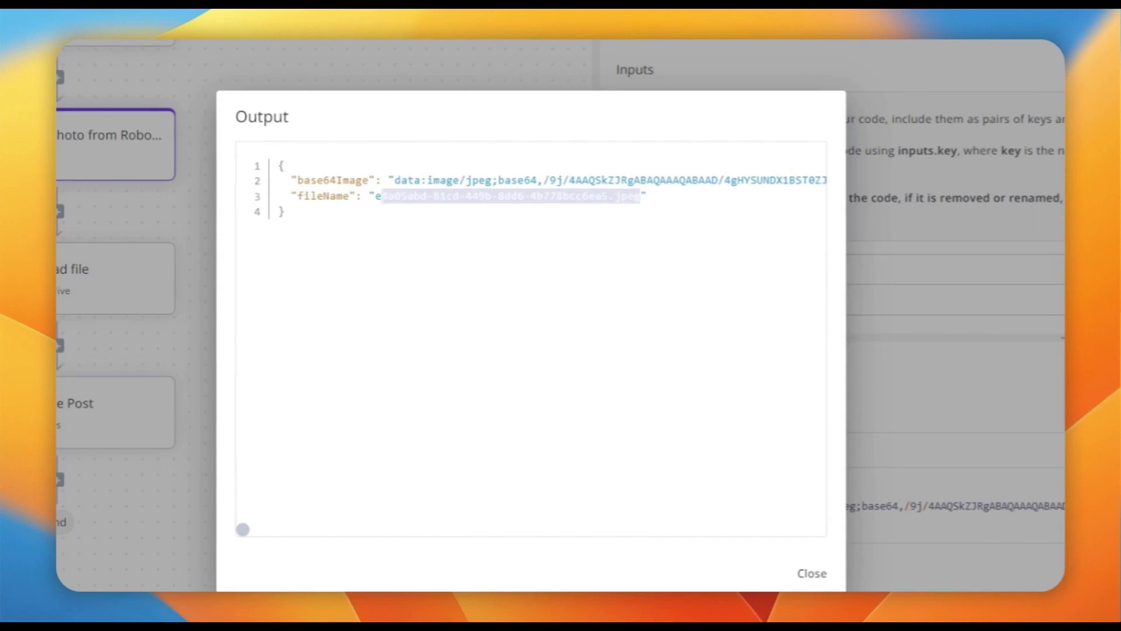
pyautogui.click(812, 573)
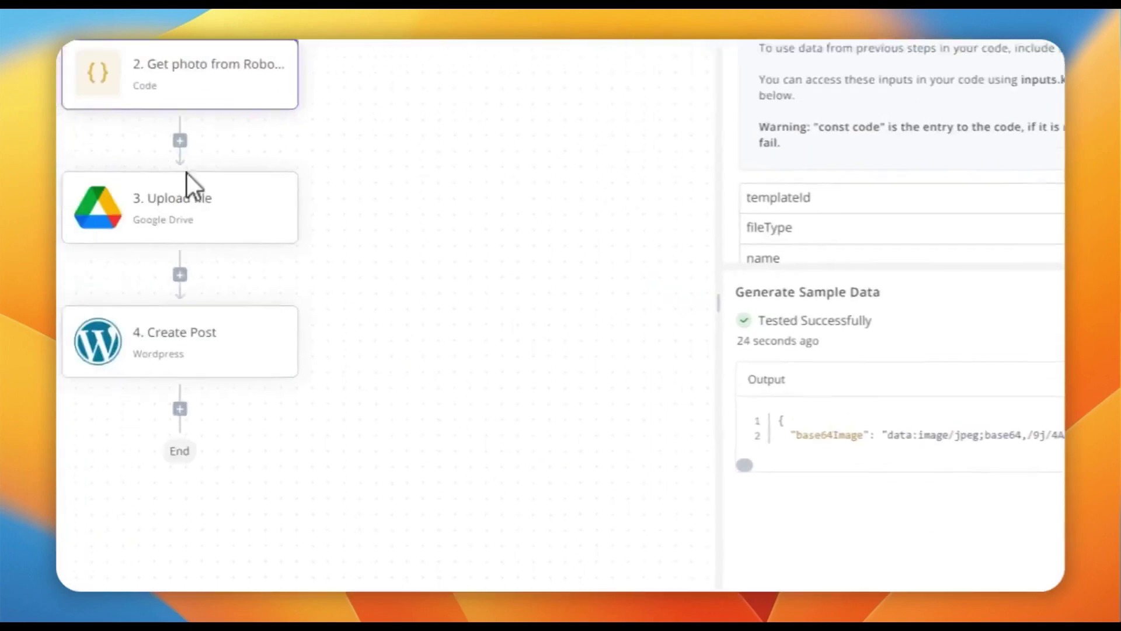
# Step: In the Google Drive Upload file step, replace the File name with fileName from the Get photo from Robolly API step
pyautogui.click(146, 215)
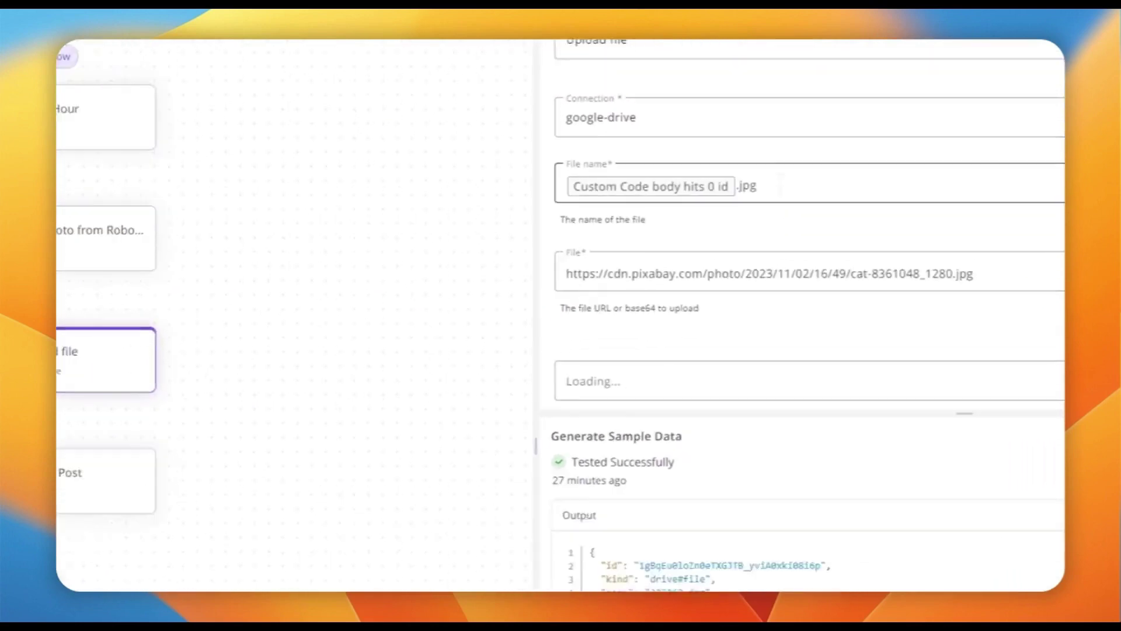
pyautogui.moveTo(758, 185); pyautogui.dragTo(519, 198)
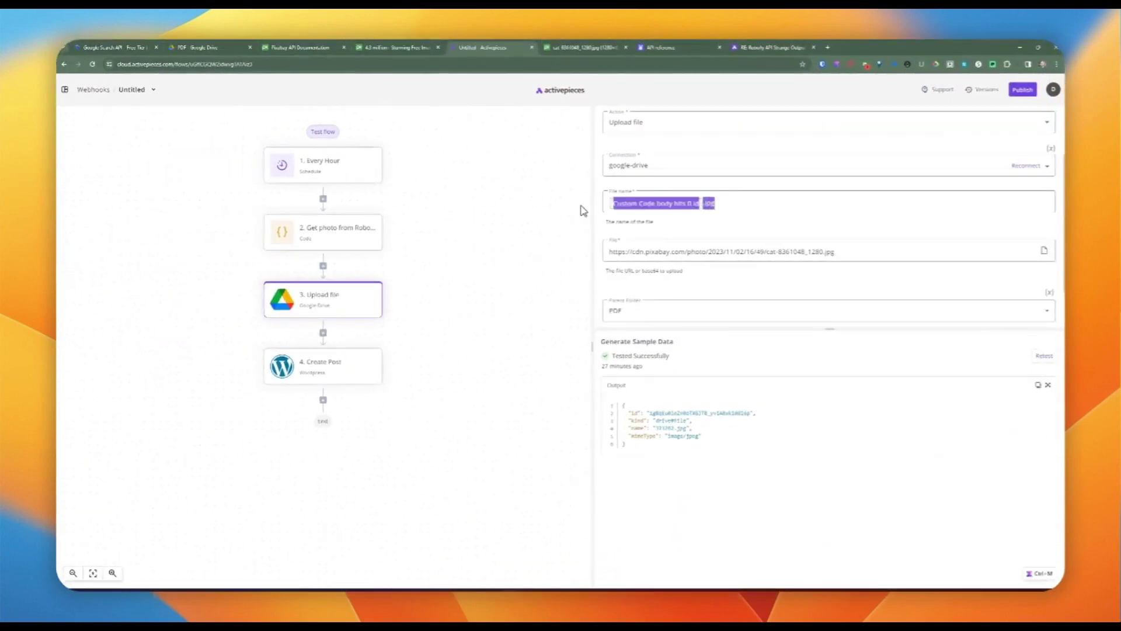
pyautogui.click(750, 203)
pyautogui.press('BackSpace')
pyautogui.press('BackSpace')
pyautogui.press('BackSpace')
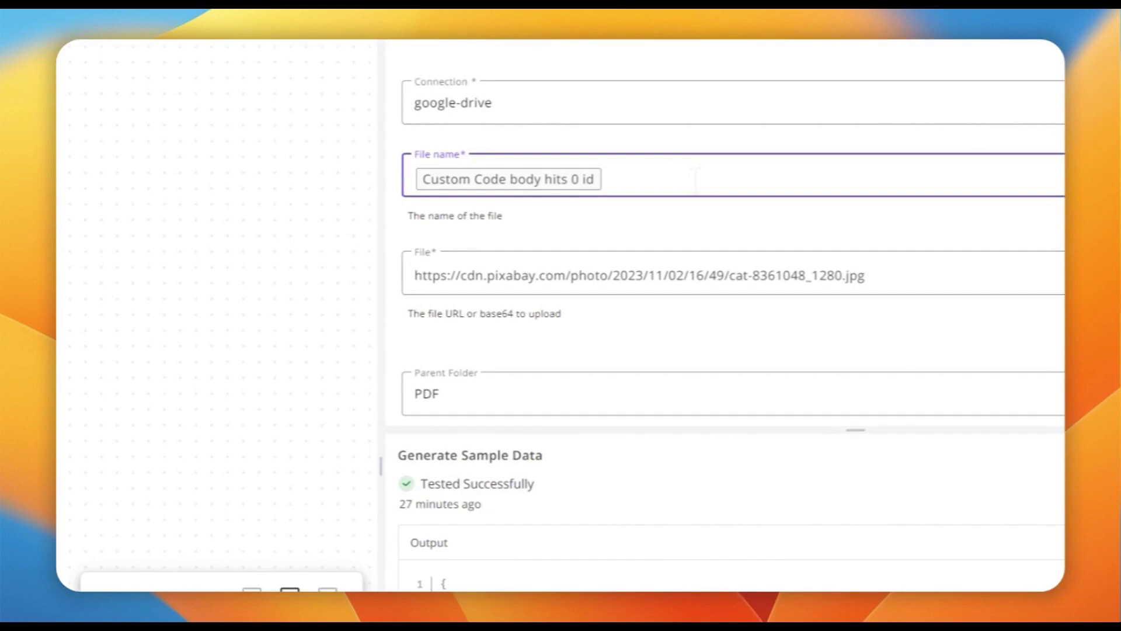
pyautogui.press('BackSpace')
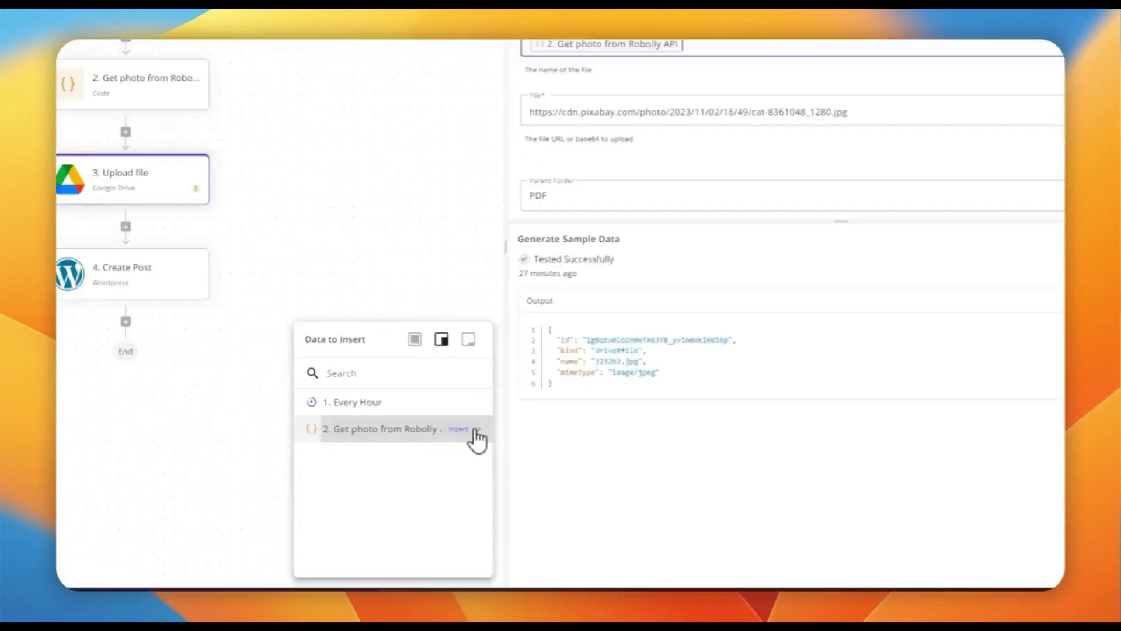
pyautogui.click(570, 479)
pyautogui.press('BackSpace')
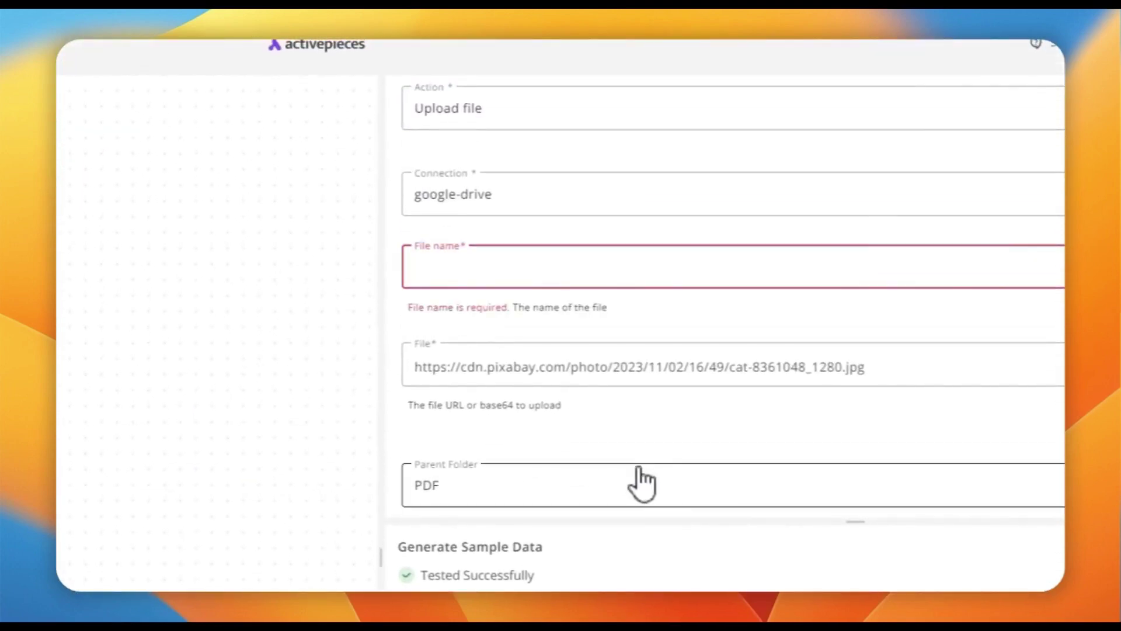
pyautogui.click(343, 437)
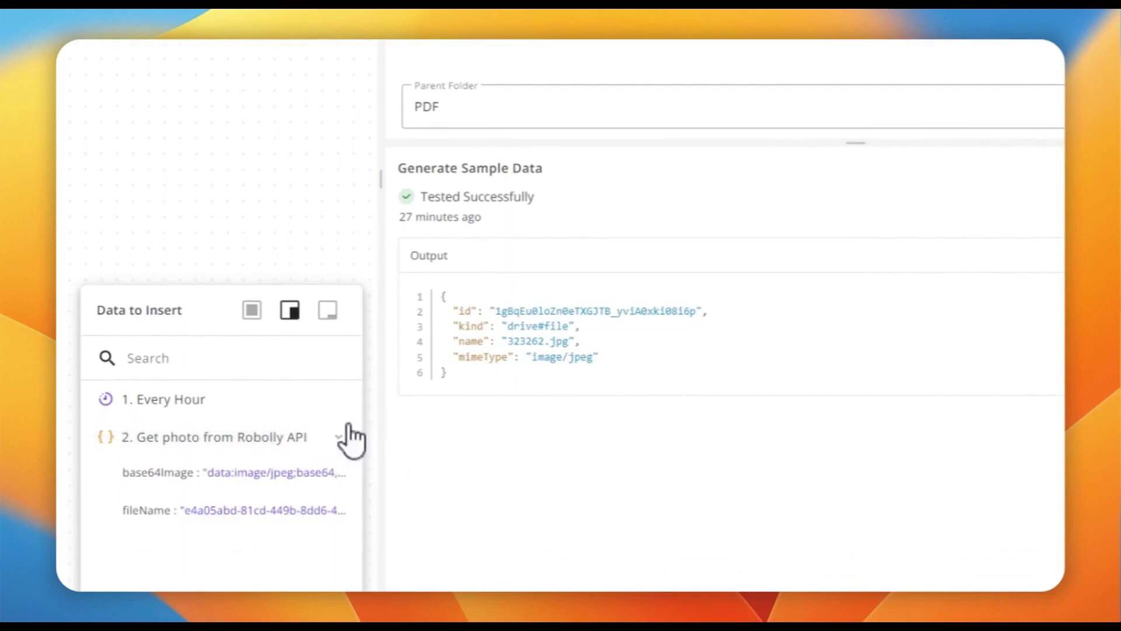
pyautogui.moveTo(316, 522)
pyautogui.click(327, 450)
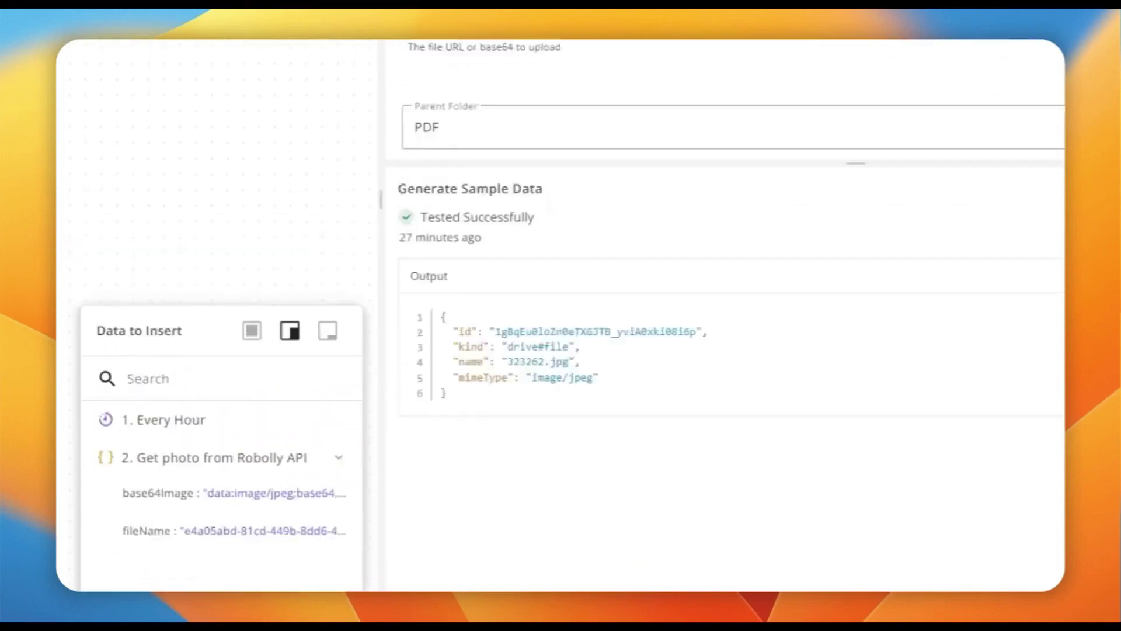
# Step: Replace the Upload file step's File URL with base64Image from the Get photo from Robolly API step and review the remaining settings
pyautogui.moveTo(868, 302); pyautogui.dragTo(393, 303)
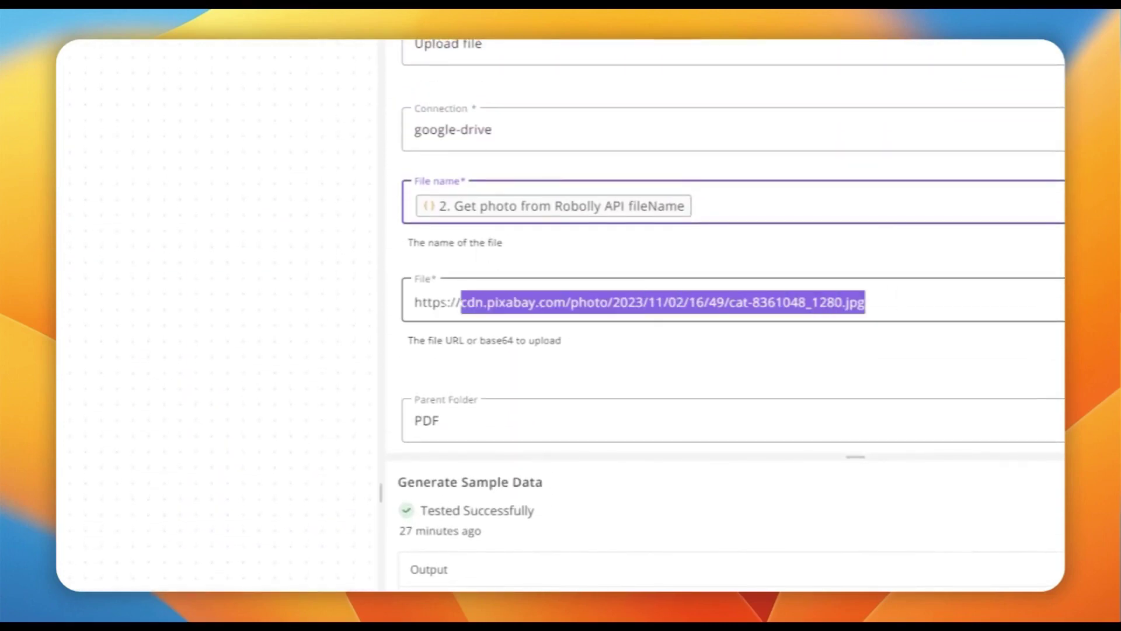
pyautogui.press('BackSpace')
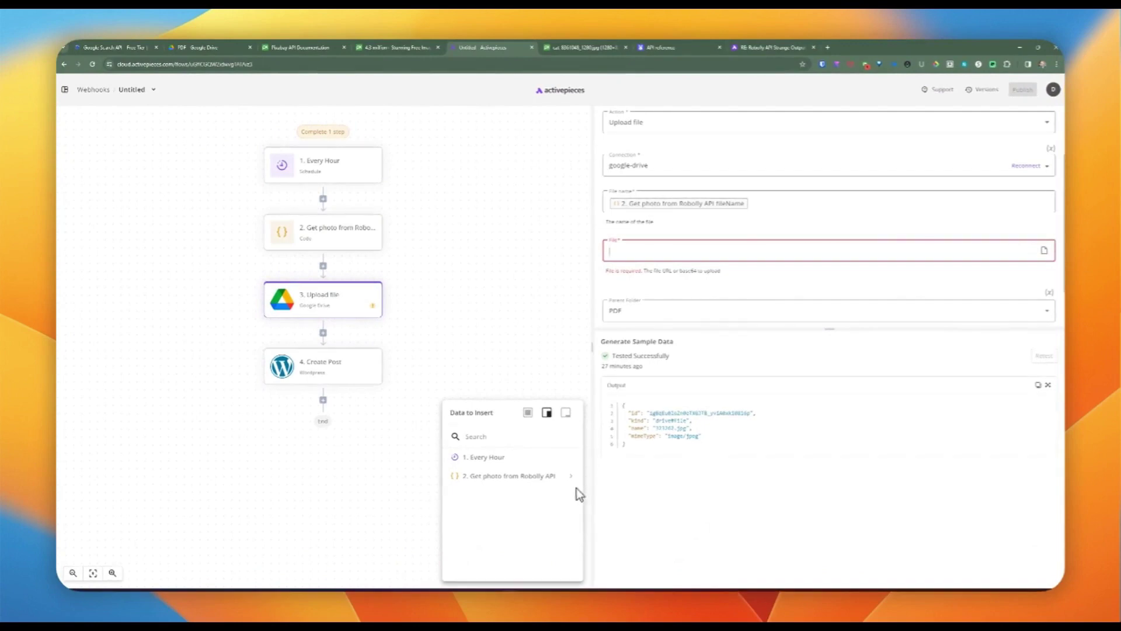
pyautogui.click(575, 478)
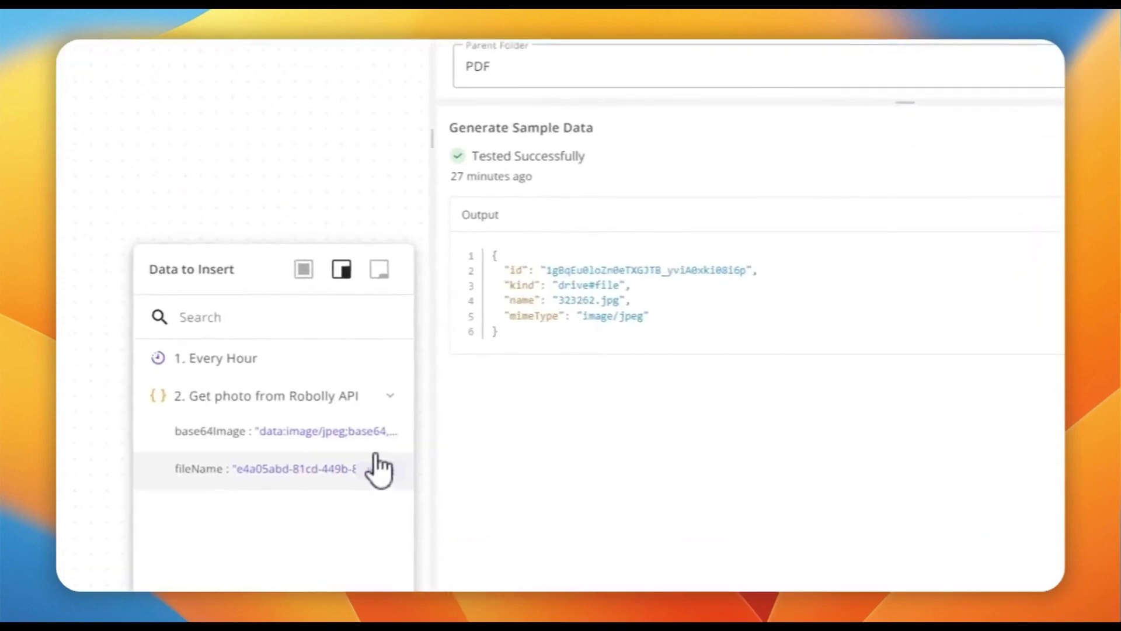
pyautogui.click(679, 241)
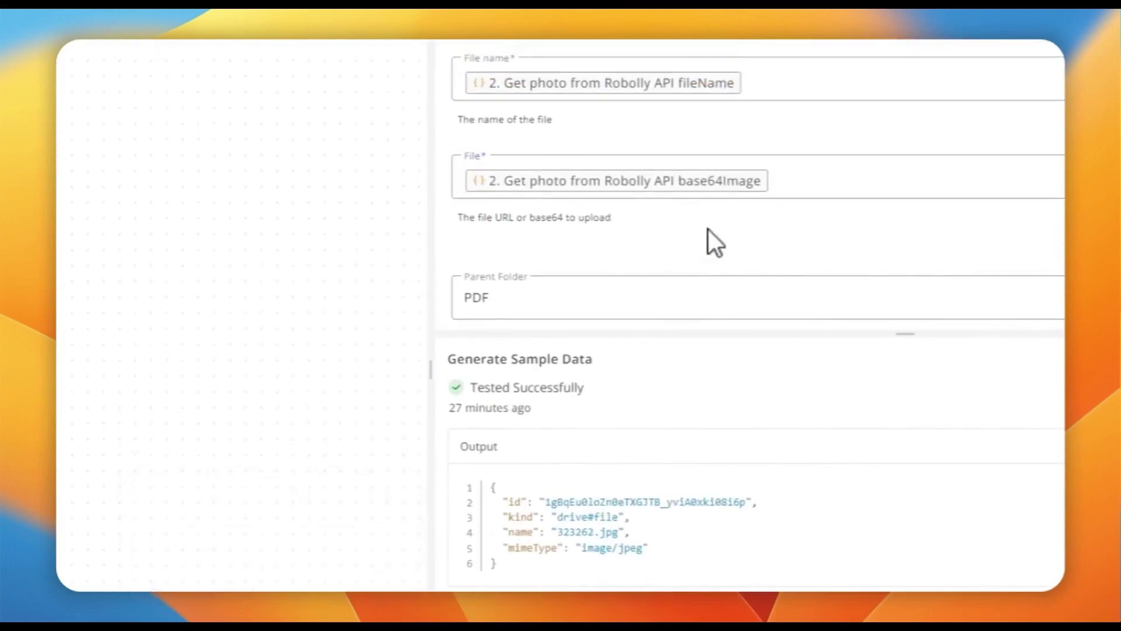
pyautogui.scroll(-2, 709, 229)
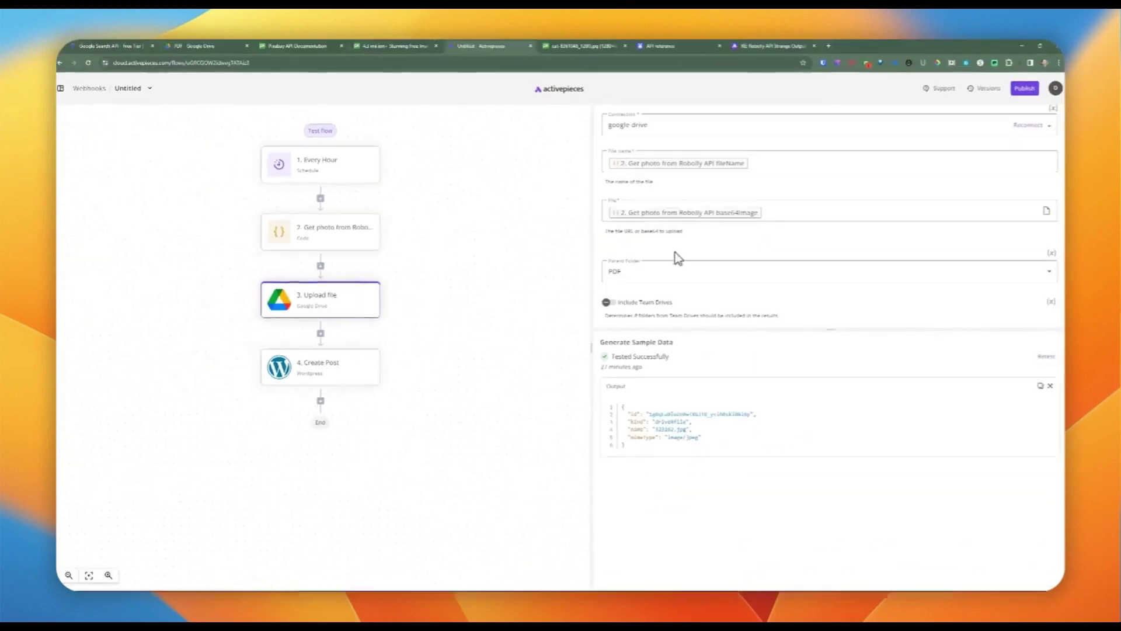
pyautogui.scroll(-1, 677, 247)
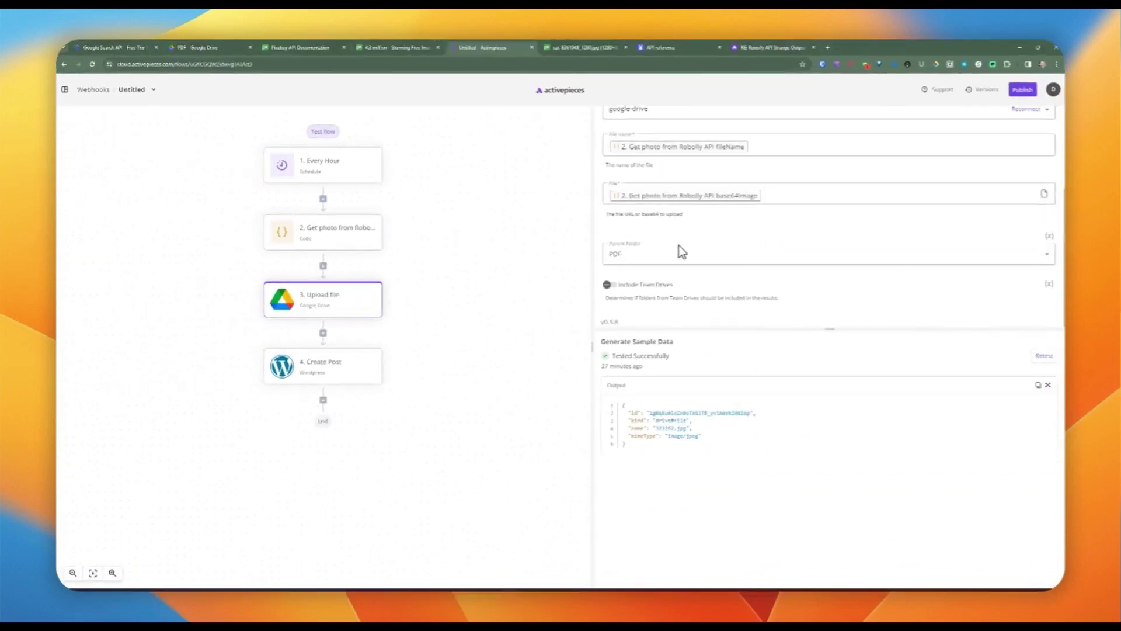
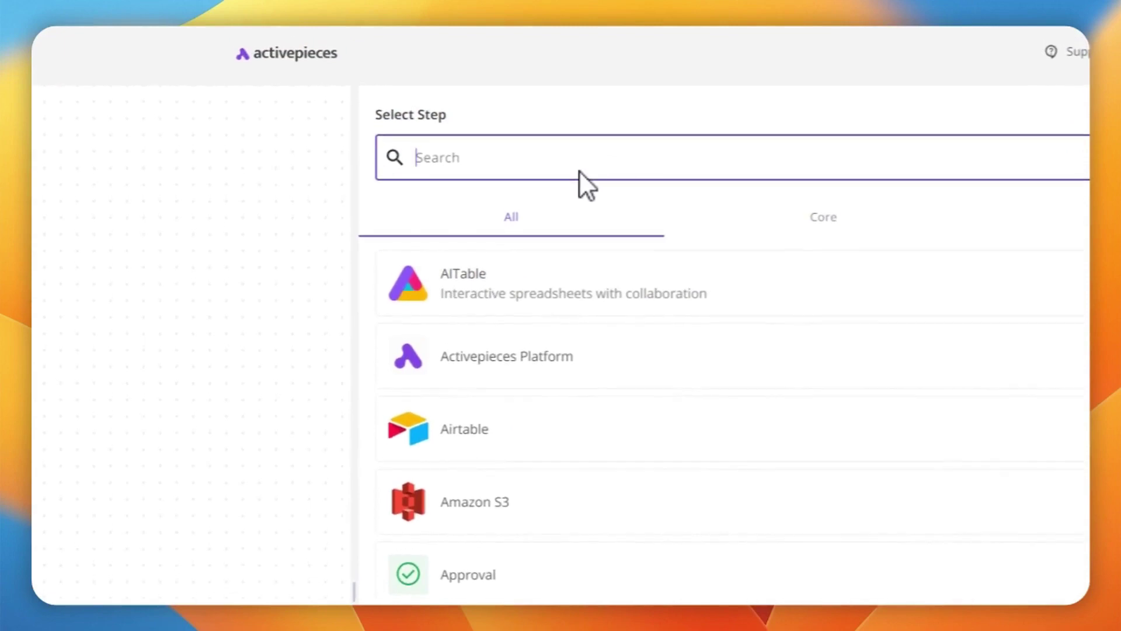
# Step: Add a Google Drive step and choose the action that takes a File ID and a Destination File name
pyautogui.write('go')
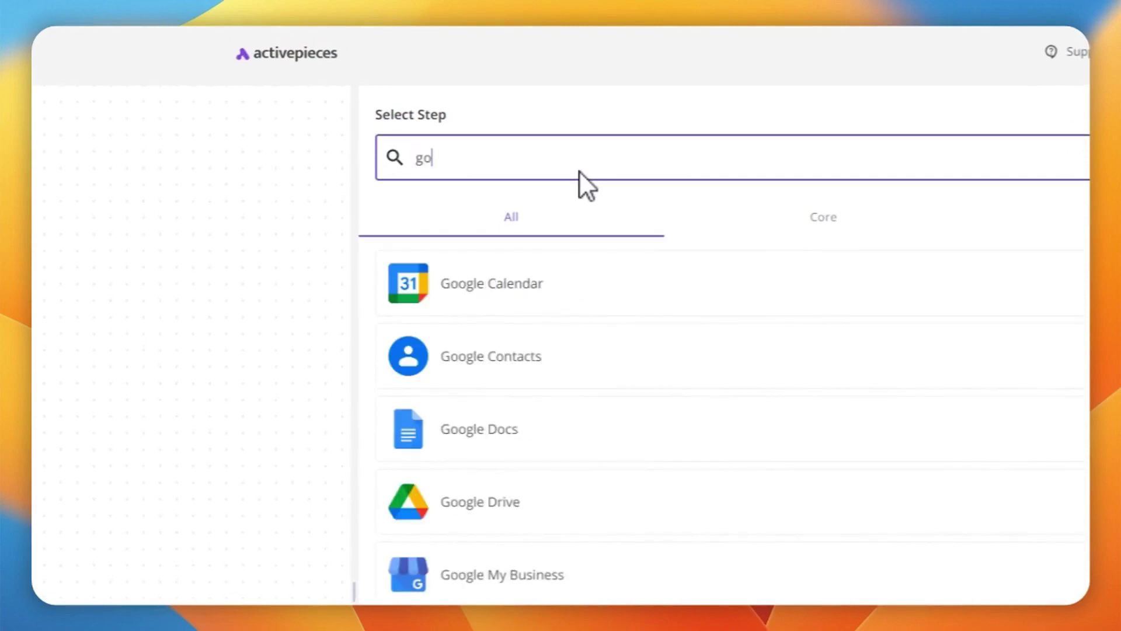
pyautogui.click(660, 517)
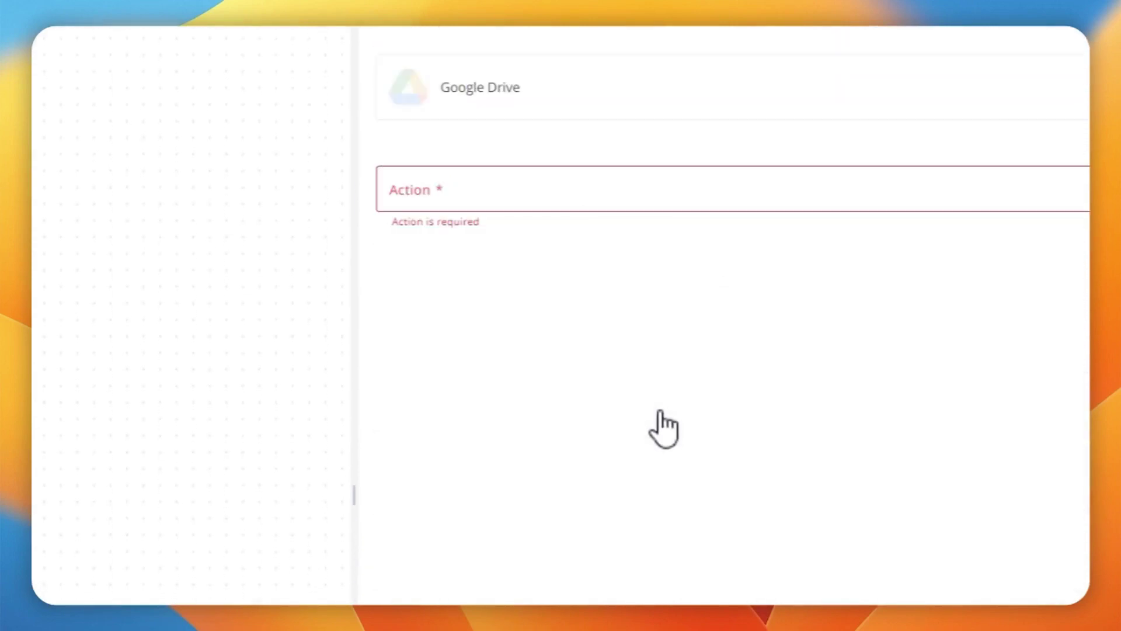
pyautogui.click(596, 208)
pyautogui.click(533, 357)
# Step: Select the Read file action for the new Google Drive step and set its File ID to the id from the Upload file step
pyautogui.click(549, 284)
pyautogui.click(499, 359)
pyautogui.click(548, 349)
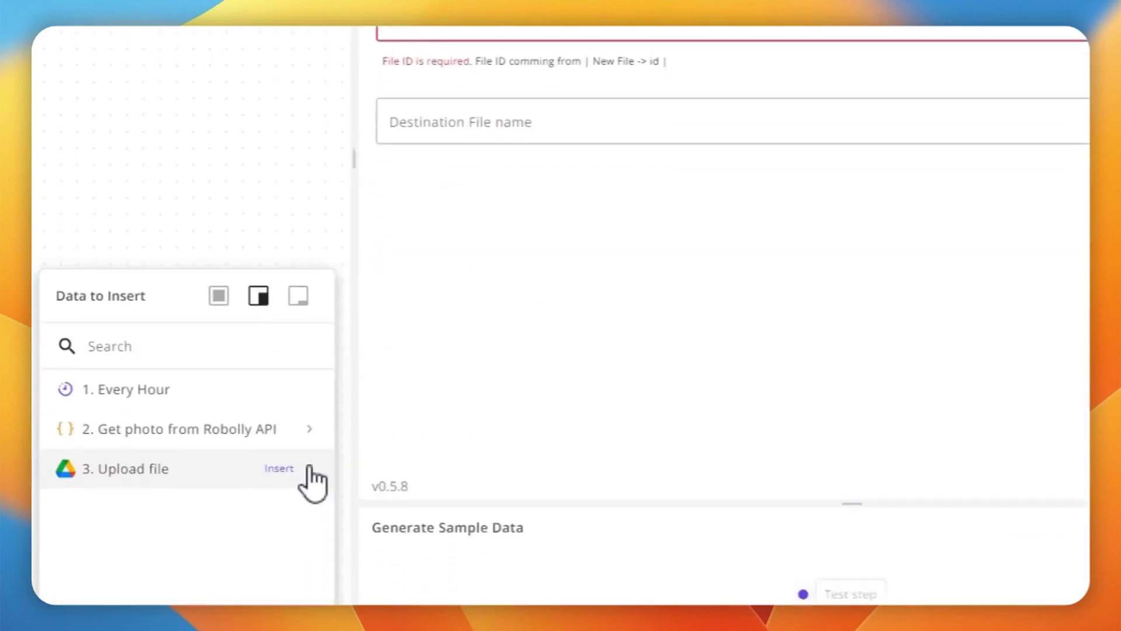
pyautogui.click(305, 412)
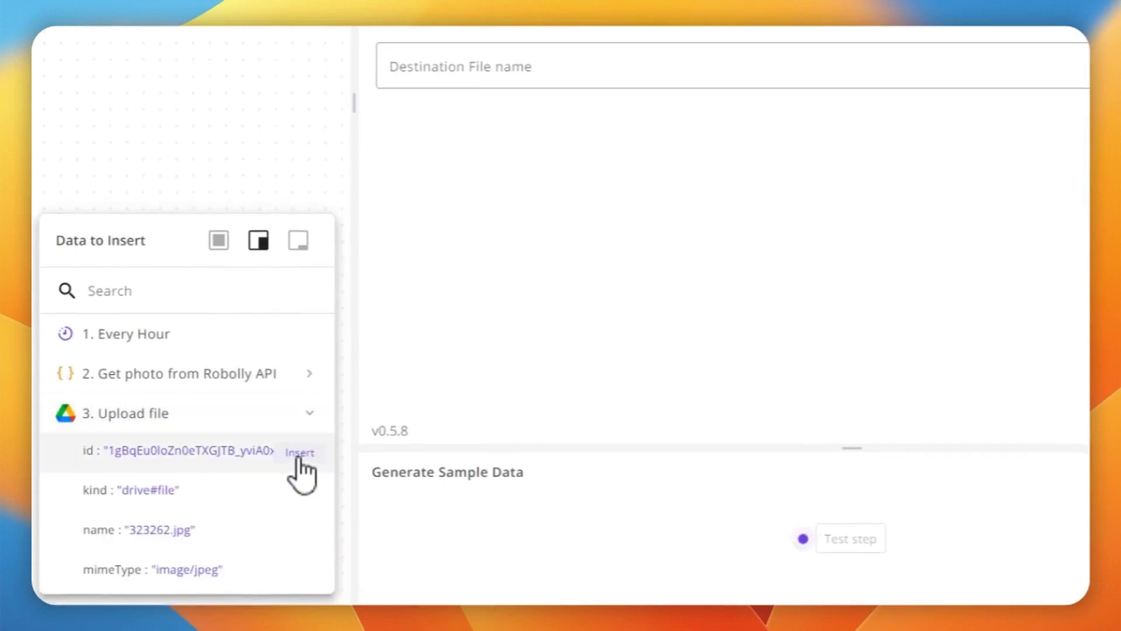
pyautogui.click(300, 455)
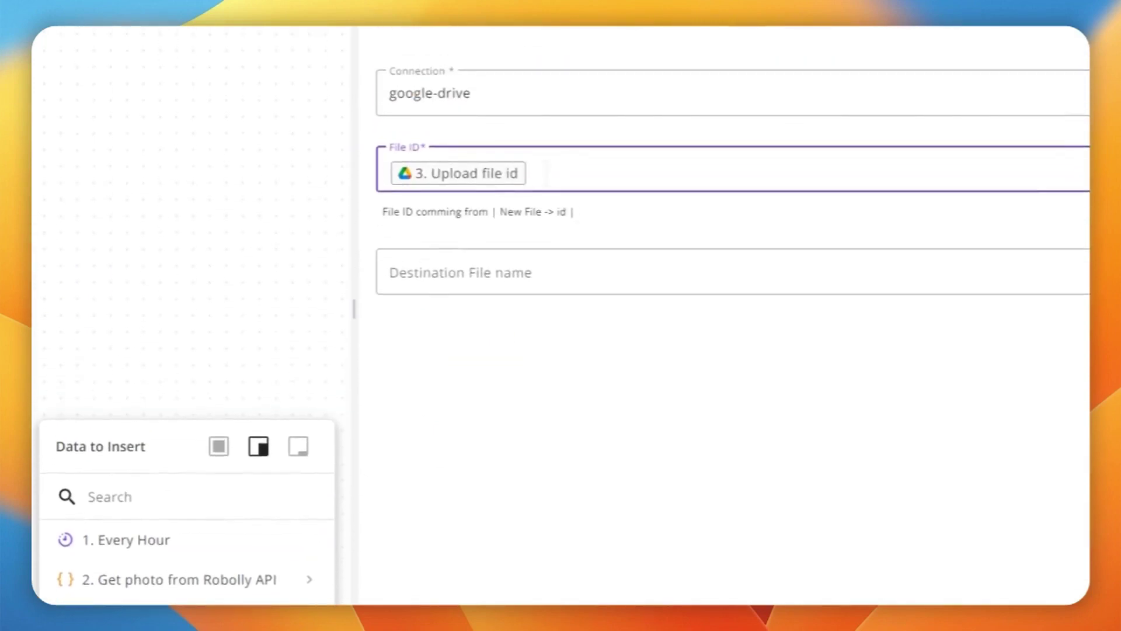
# Step: Set the Read file step's Destination File name to fileName from the Get photo from Robolly API step
pyautogui.click(524, 280)
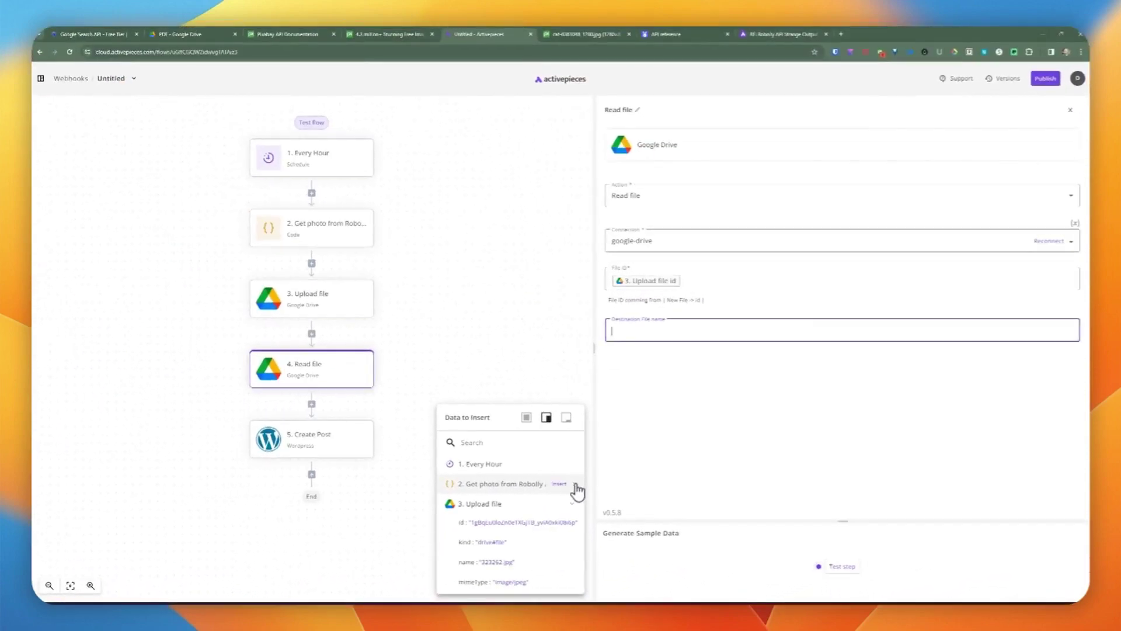
pyautogui.click(575, 485)
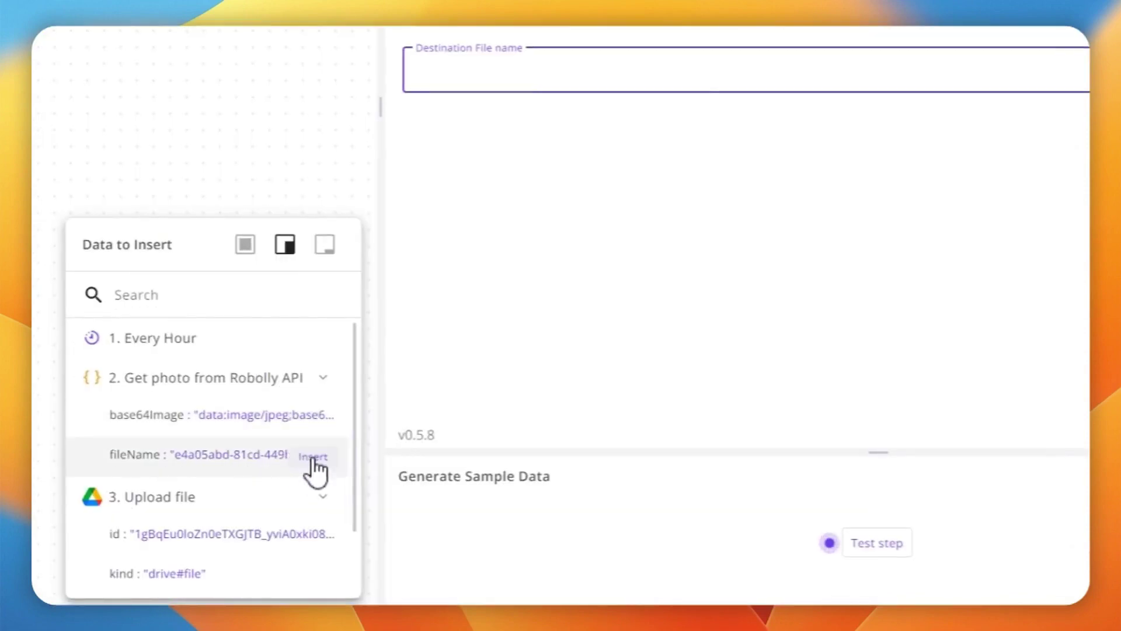
pyautogui.click(312, 457)
pyautogui.click(632, 241)
pyautogui.scroll(3, 527, 180)
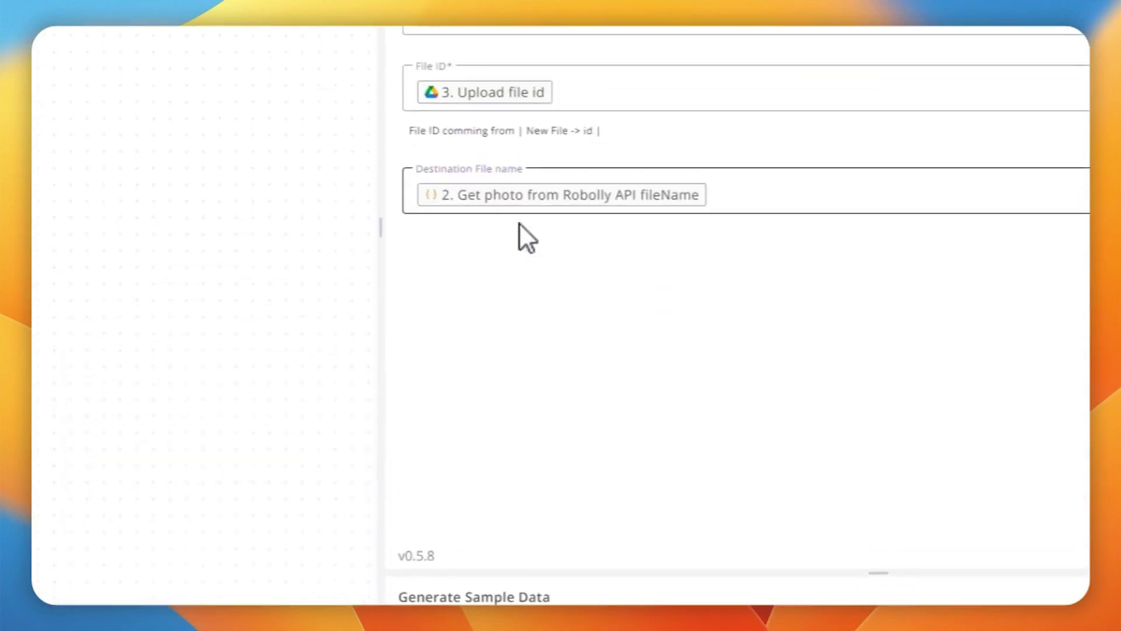
# Step: Enlarge the sample data area and test the Read file step
pyautogui.scroll(-3, 654, 438)
pyautogui.moveTo(822, 453); pyautogui.dragTo(822, 262)
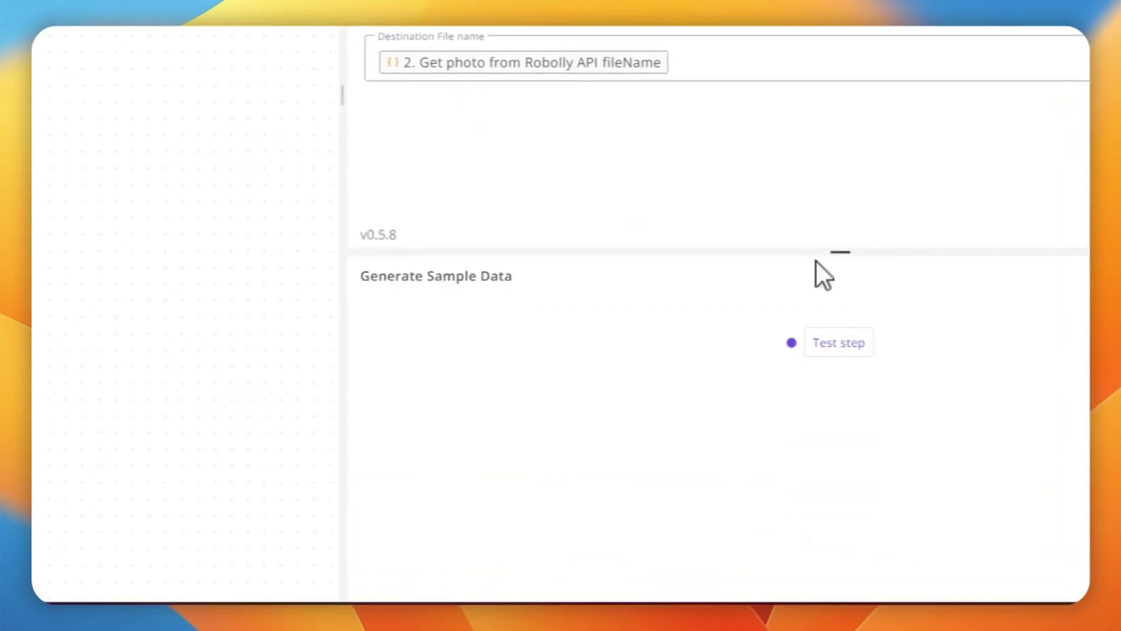
pyautogui.click(877, 351)
pyautogui.scroll(3, 521, 180)
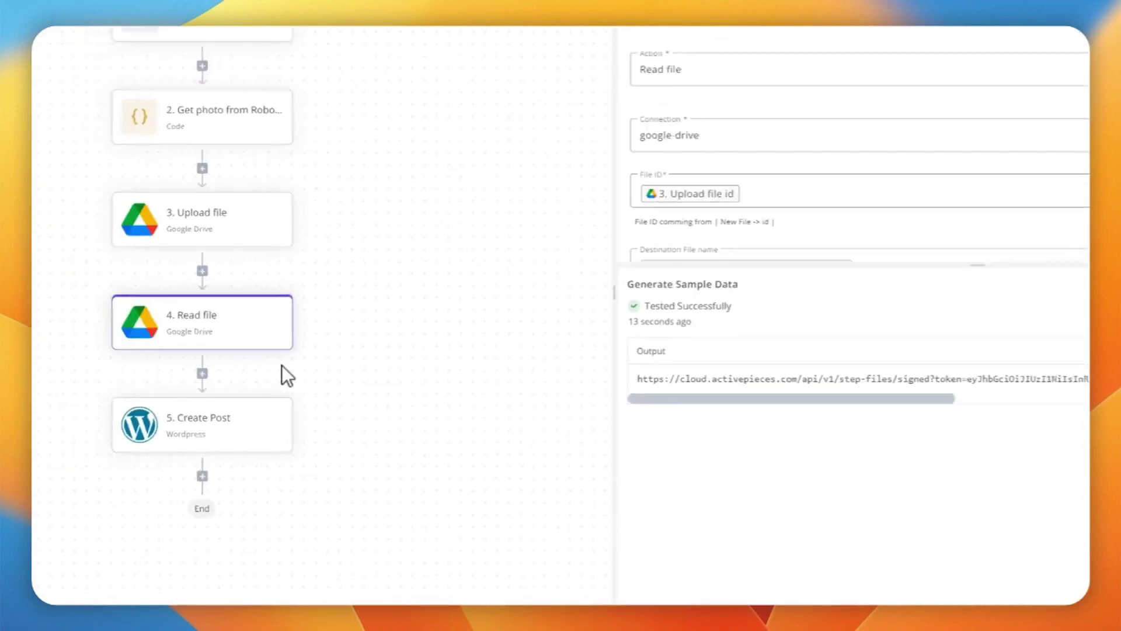
# Step: In the WordPress Create Post step, set the Featured Media (URL) to the result of the Read file step
pyautogui.click(155, 426)
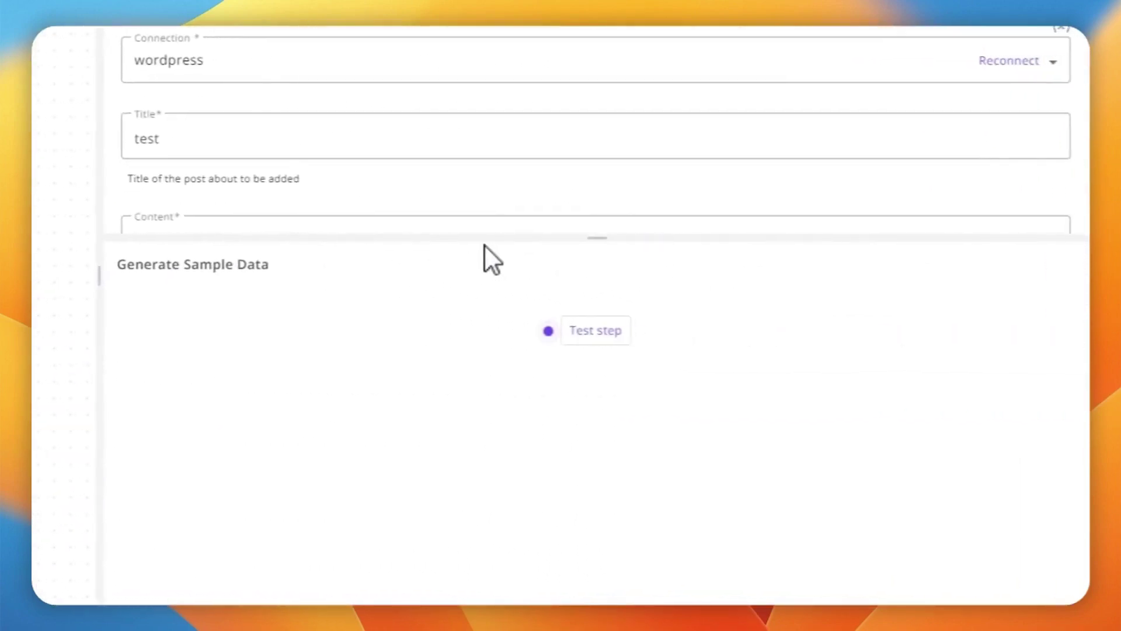
pyautogui.moveTo(1069, 250); pyautogui.dragTo(1053, 432)
pyautogui.scroll(-5, 298, 397)
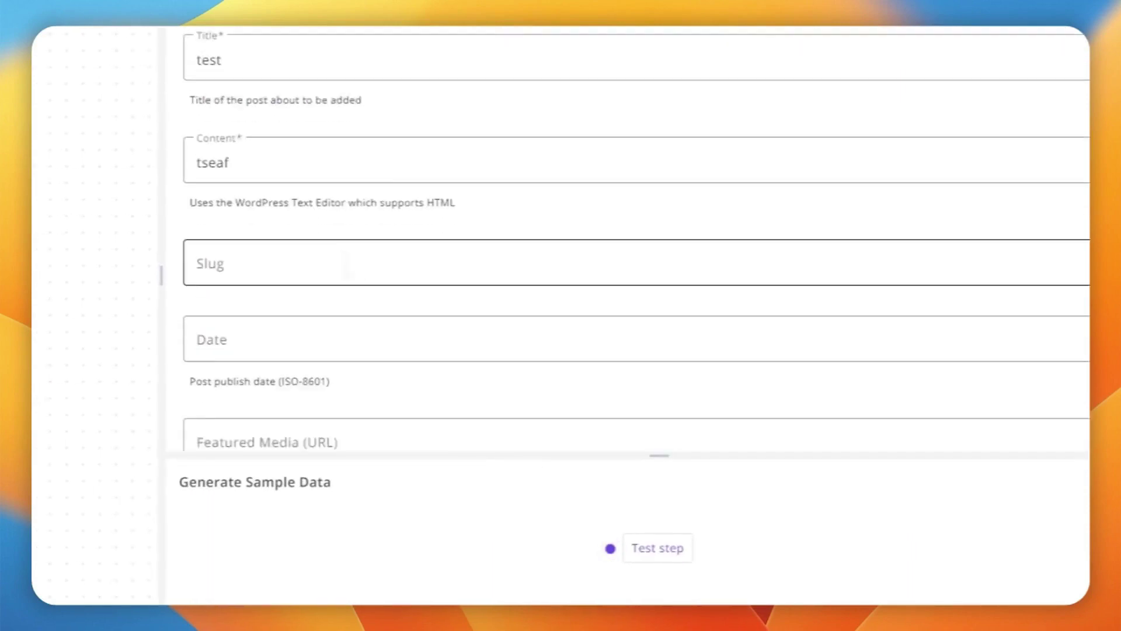
pyautogui.click(329, 289)
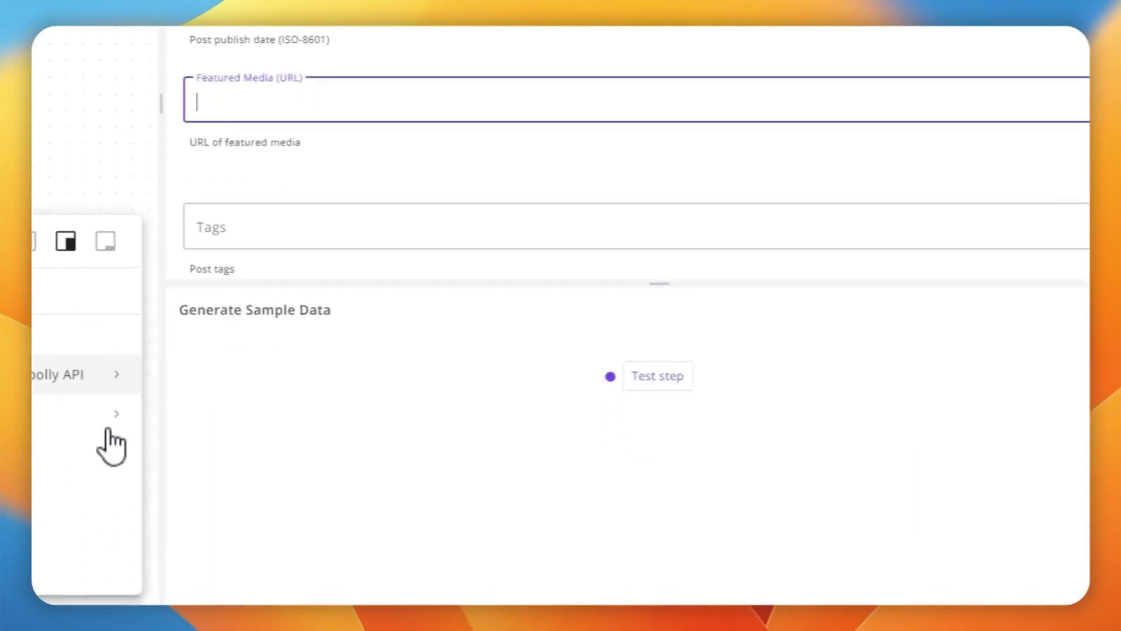
pyautogui.click(116, 443)
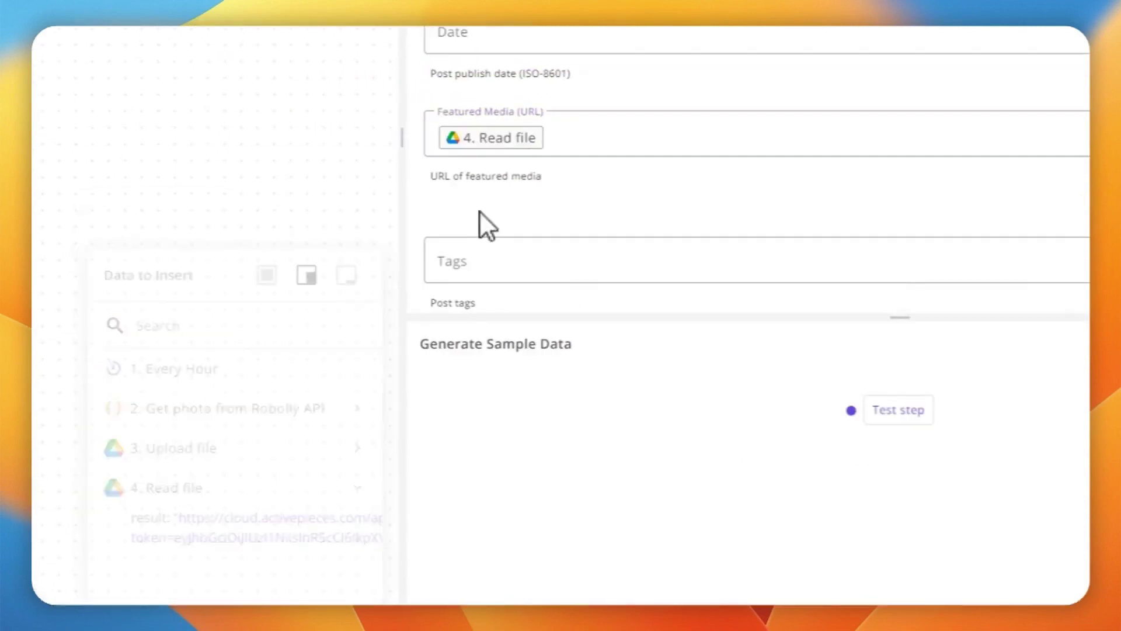
pyautogui.scroll(-3, 501, 220)
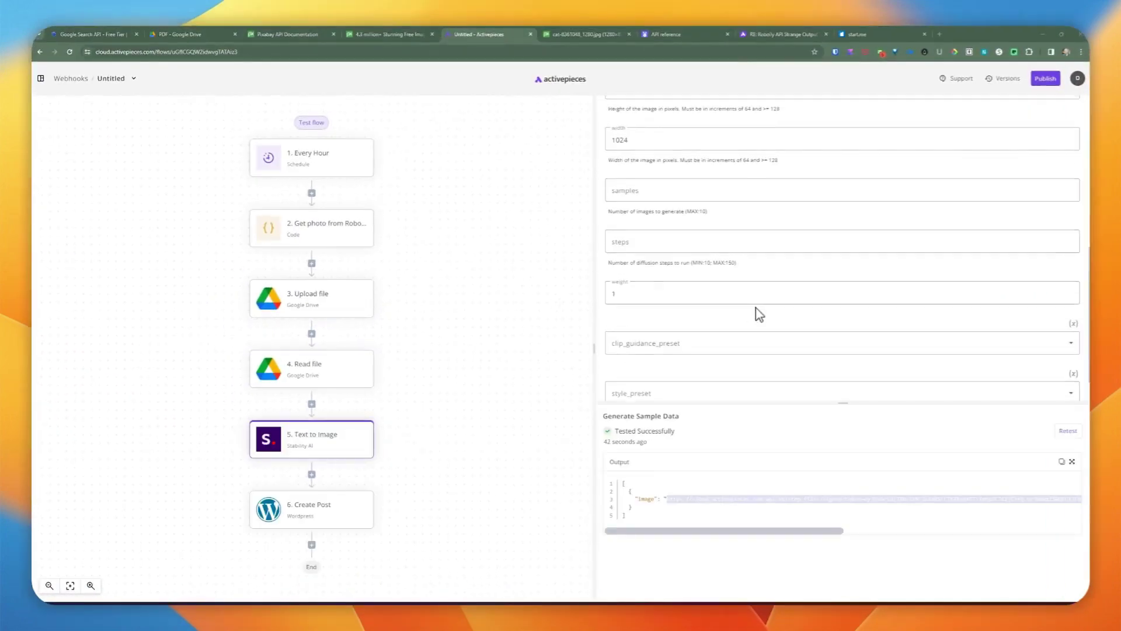
# Step: Review the flow and the action, connection, prompt, Engine ID and cfg_scale settings of the Stability AI Text to Image step
pyautogui.scroll(2, 751, 313)
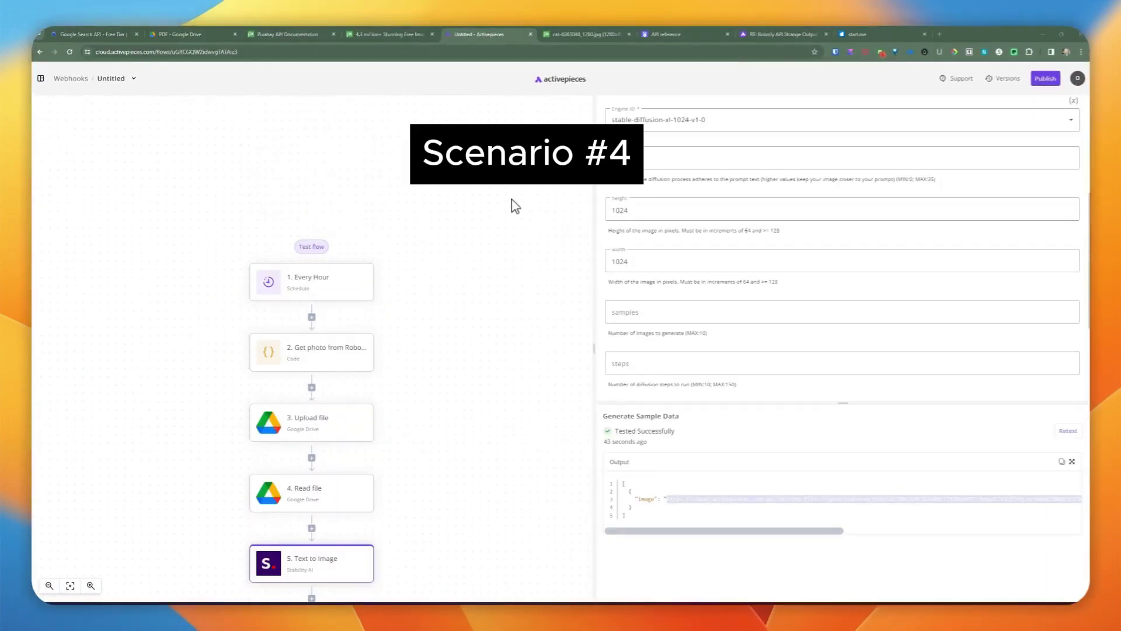
pyautogui.scroll(-2, 477, 313)
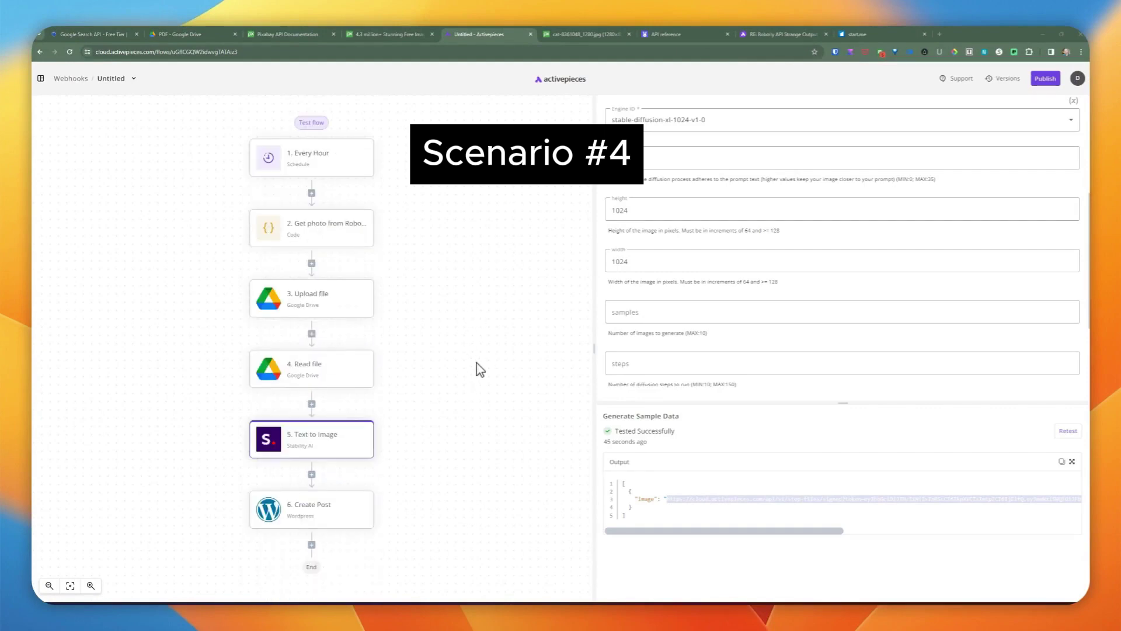
pyautogui.scroll(4, 821, 307)
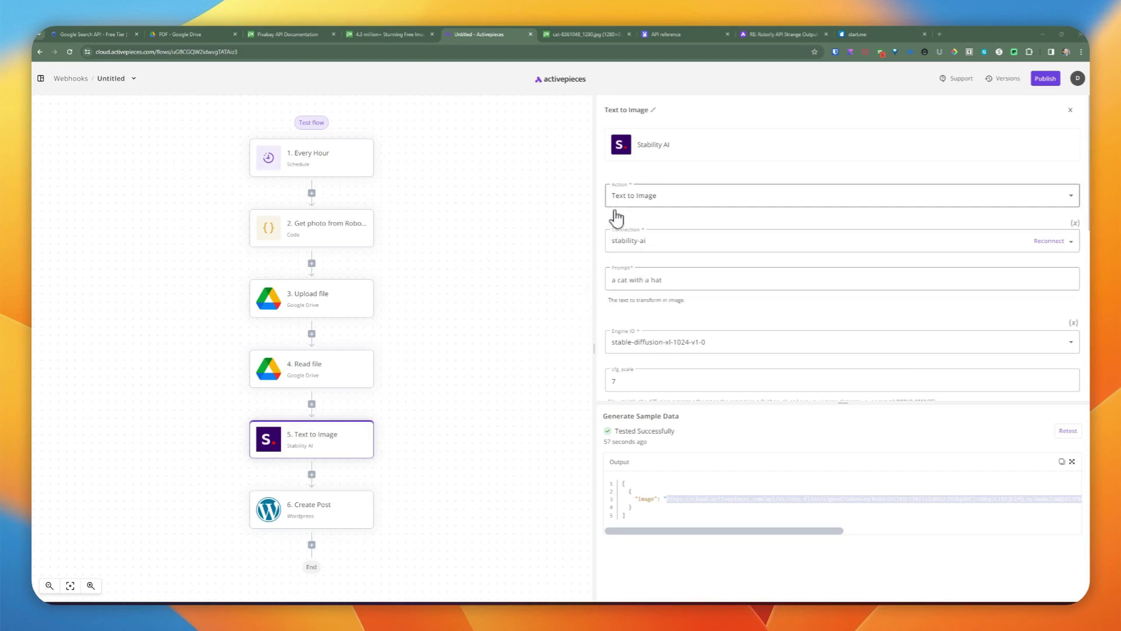
pyautogui.moveTo(663, 280); pyautogui.dragTo(628, 281)
pyautogui.click(534, 288)
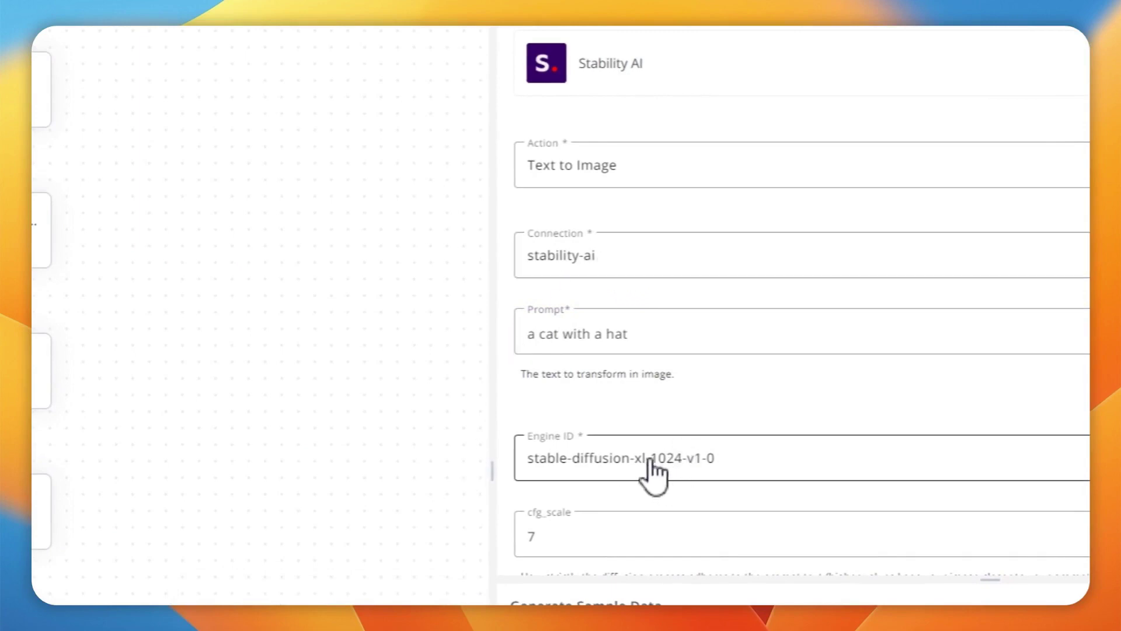
pyautogui.scroll(-3, 623, 431)
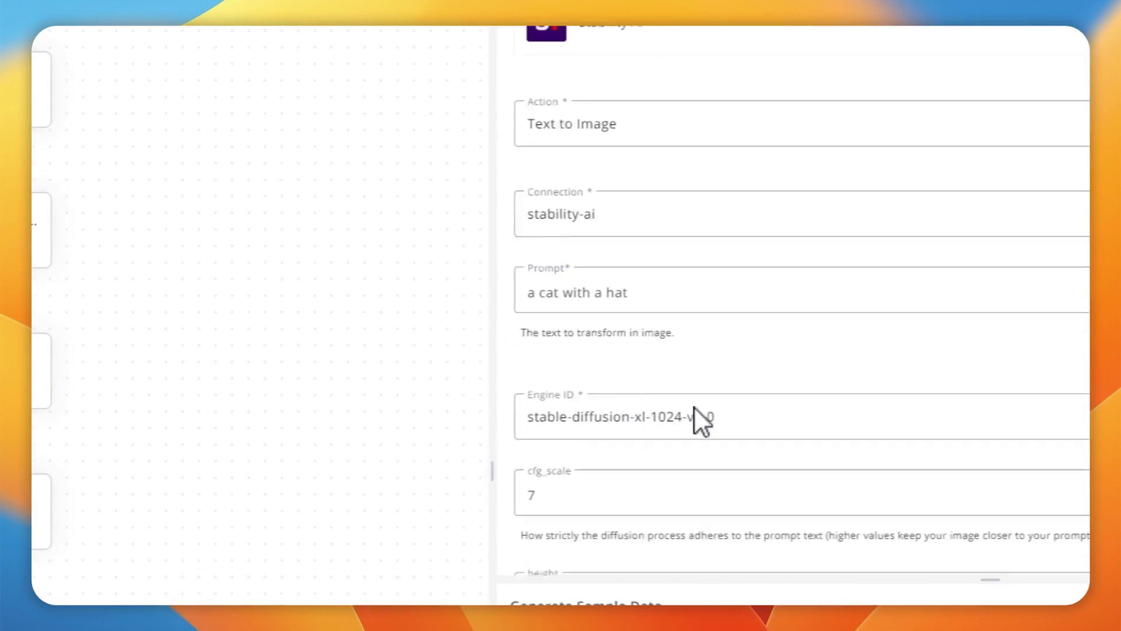
pyautogui.scroll(-2, 676, 300)
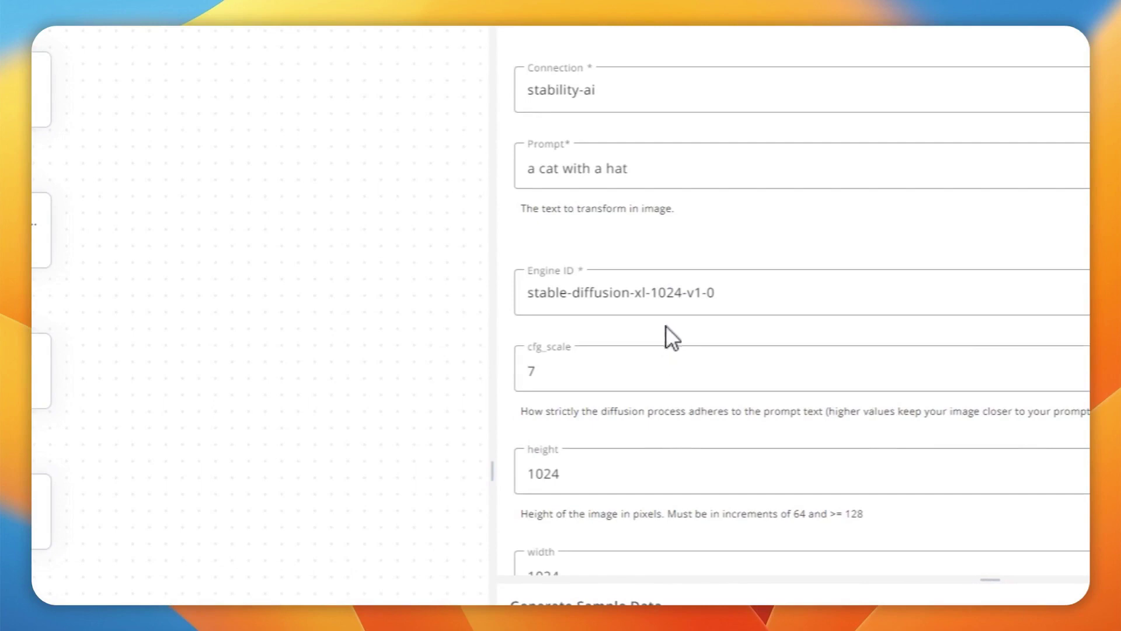
pyautogui.scroll(-5, 671, 335)
pyautogui.scroll(-2, 597, 363)
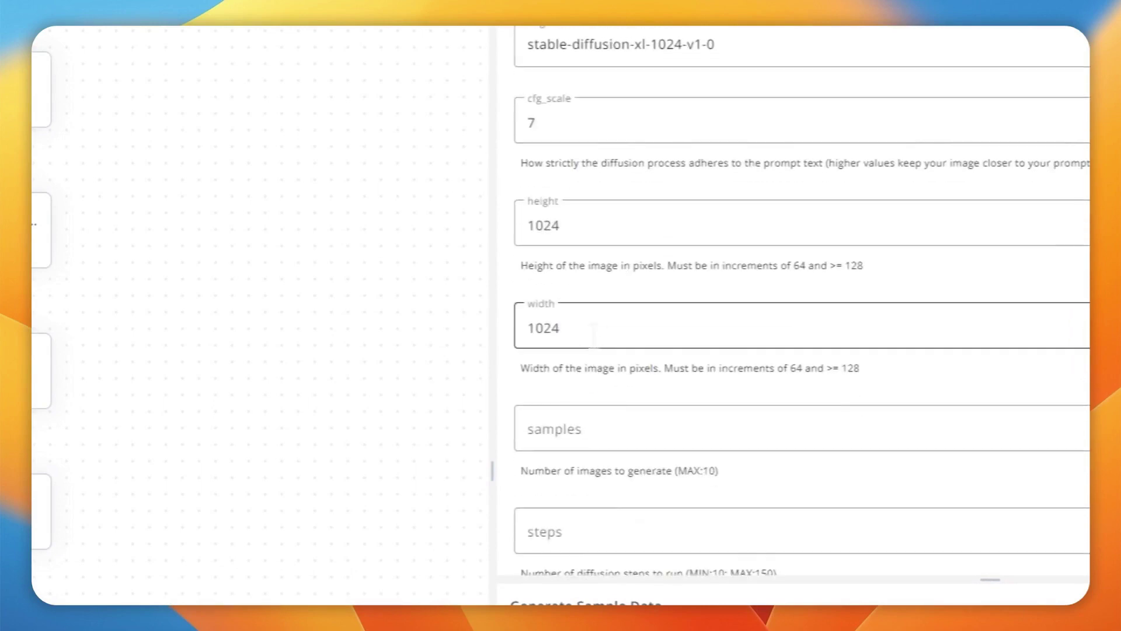
# Step: Examine the height, width, samples, steps, weight and preset options of the Text to Image step
pyautogui.click(598, 225)
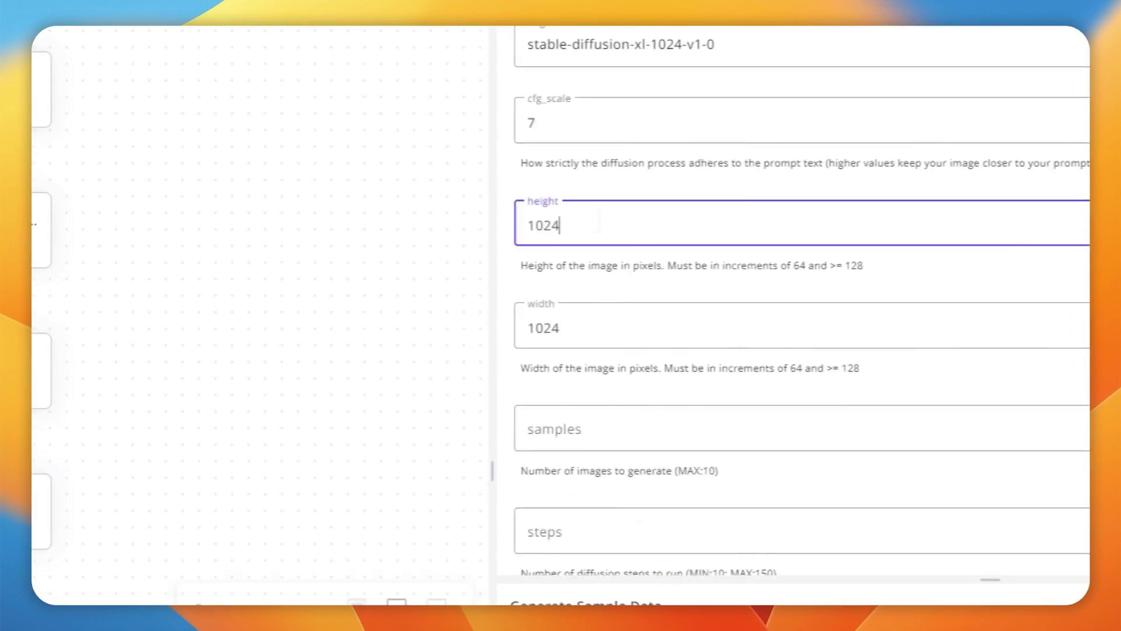
pyautogui.click(765, 294)
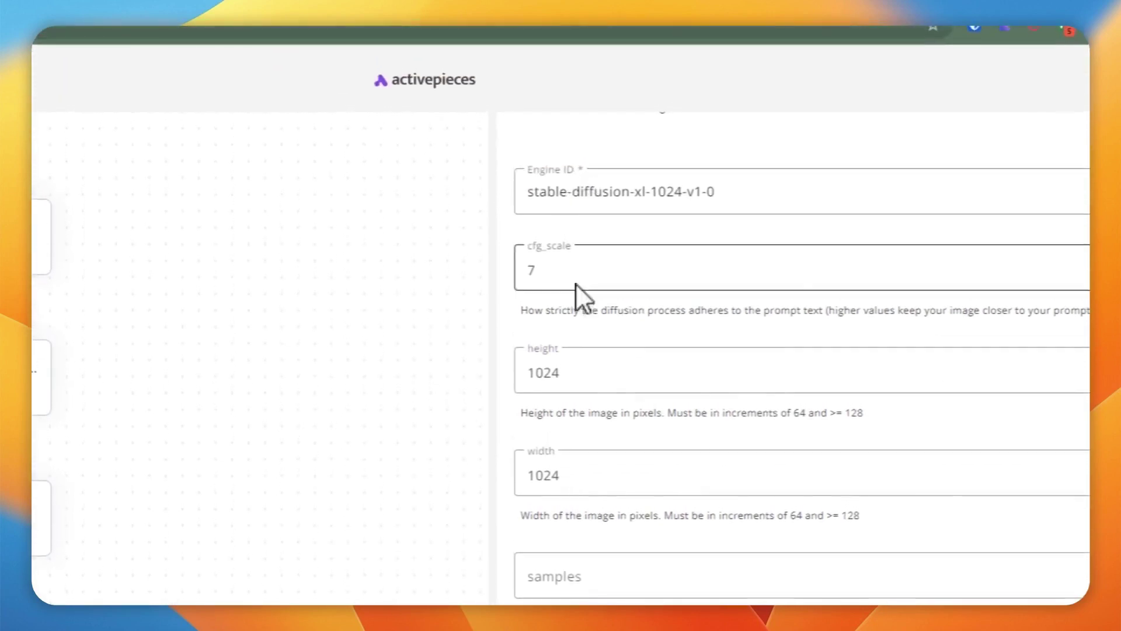
pyautogui.click(586, 368)
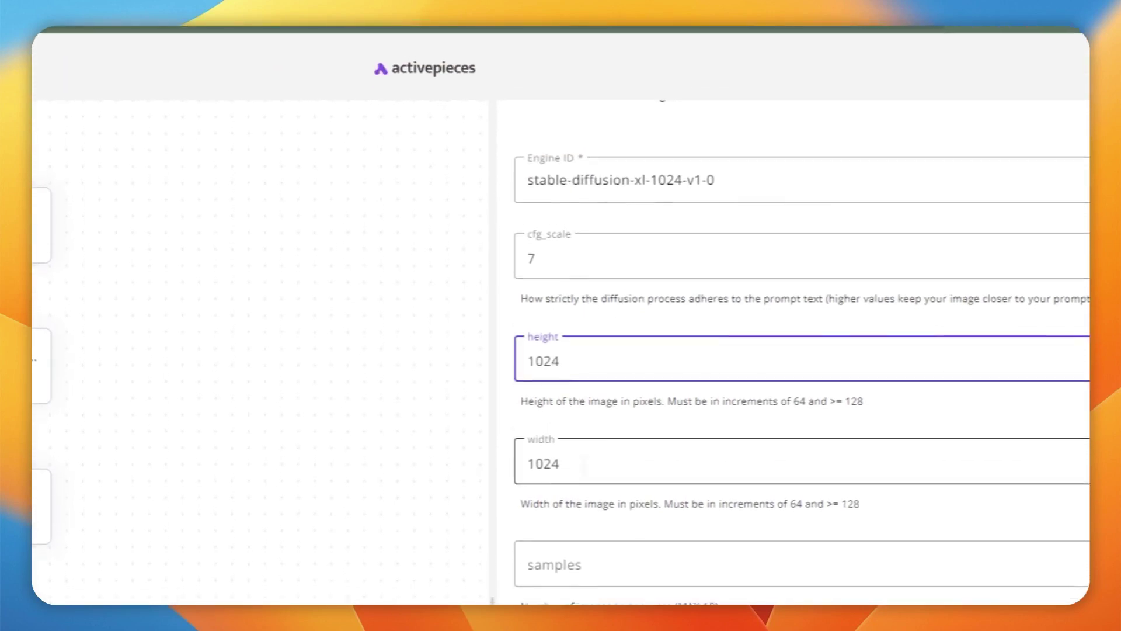
pyautogui.click(579, 417)
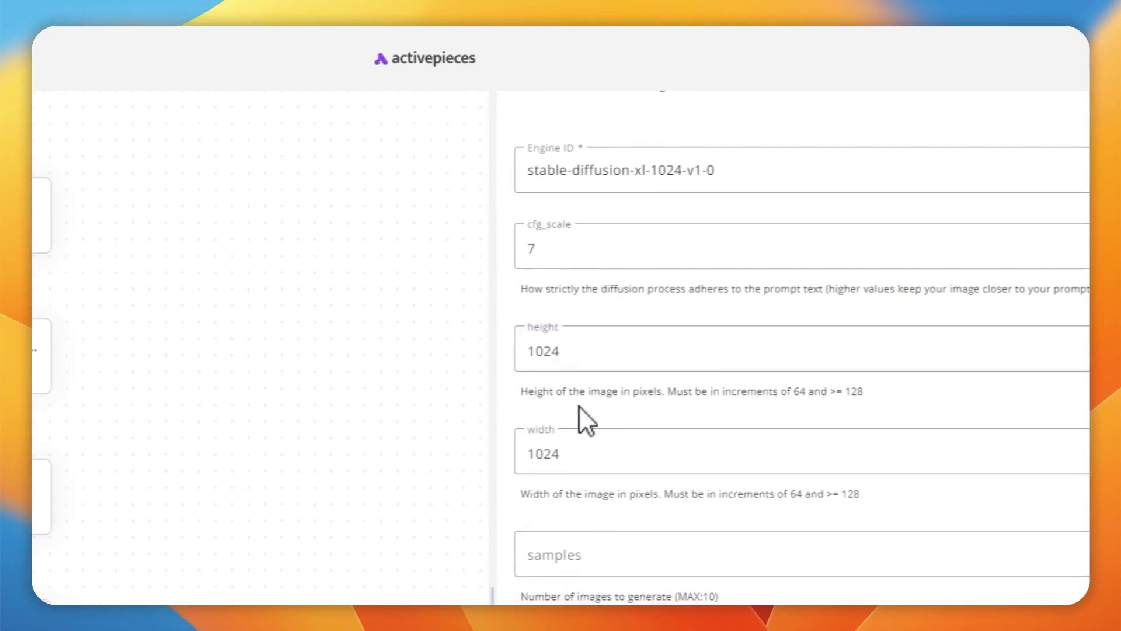
pyautogui.click(619, 353)
pyautogui.scroll(-4, 597, 414)
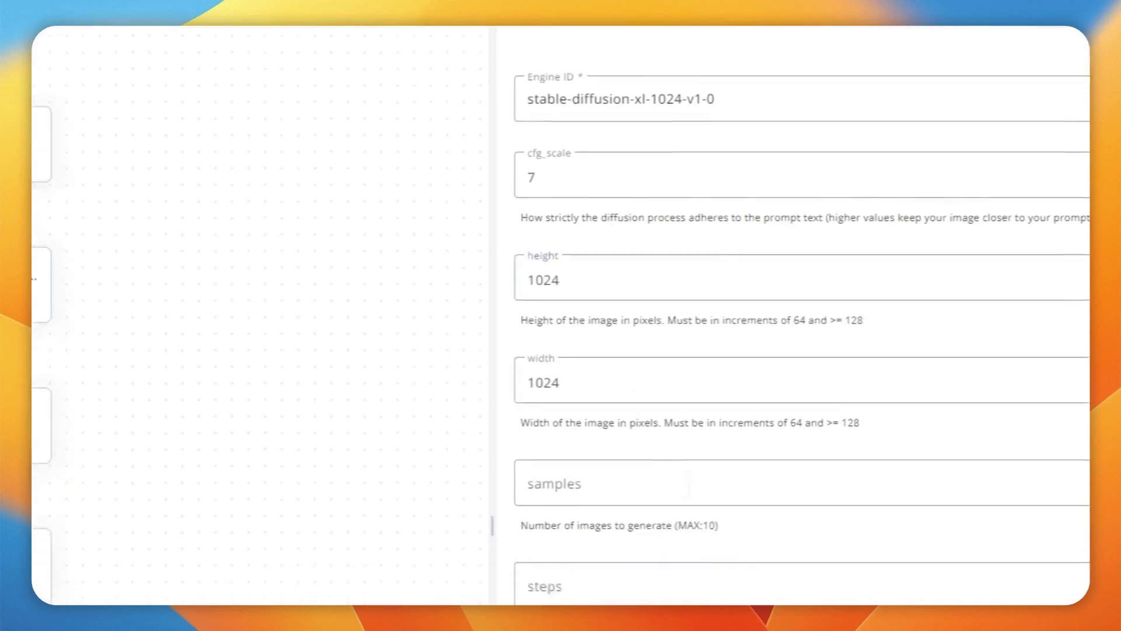
pyautogui.click(646, 351)
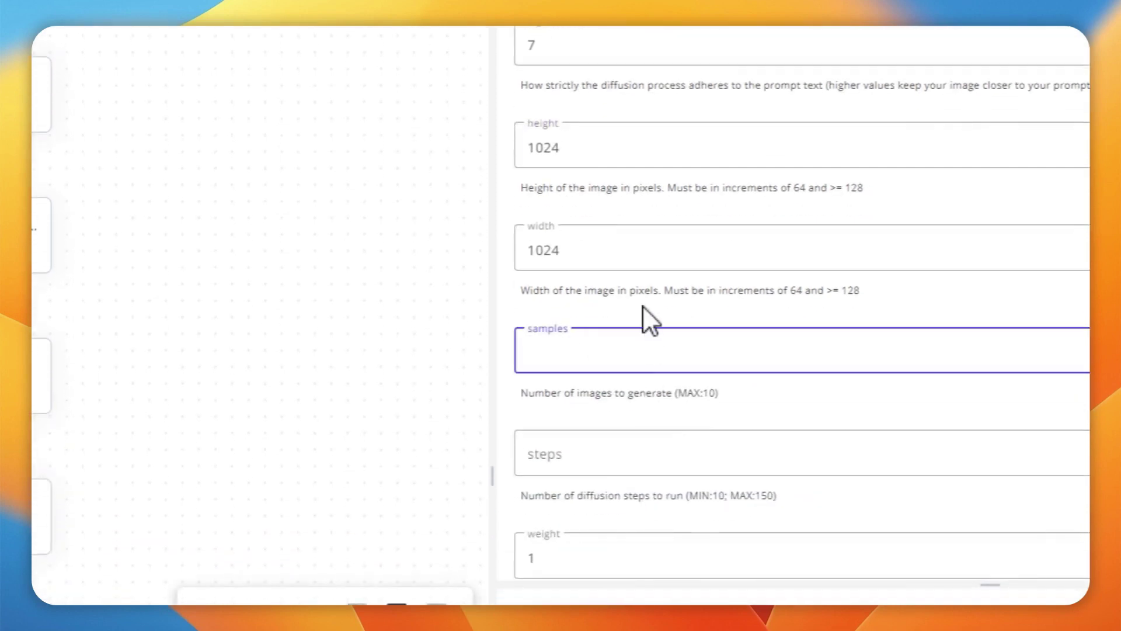
pyautogui.click(640, 297)
pyautogui.scroll(-3, 648, 298)
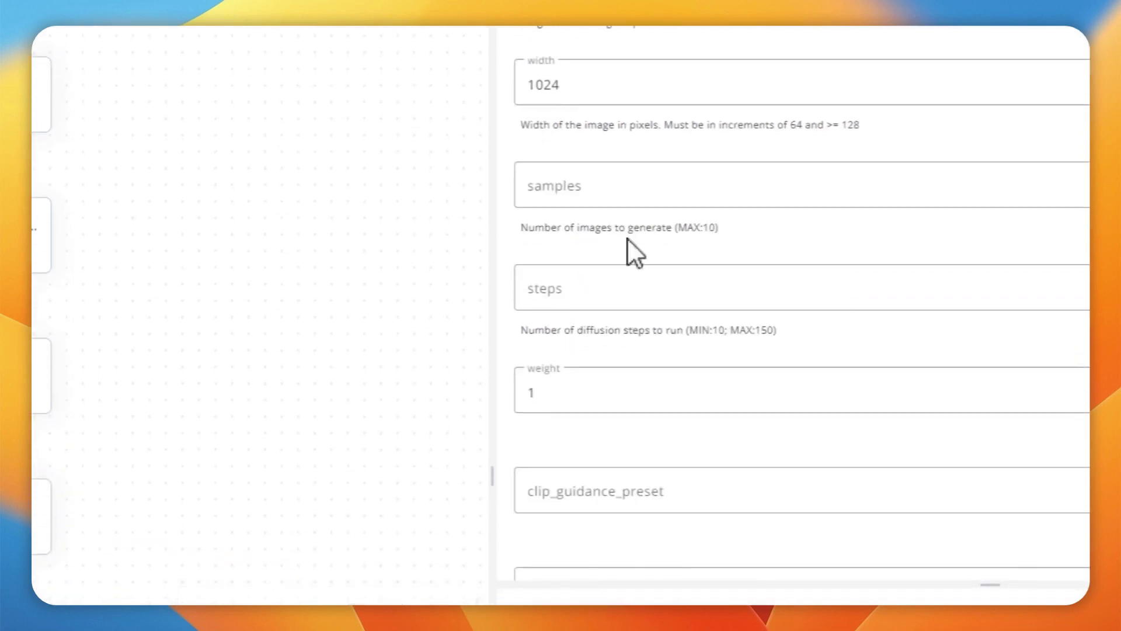
pyautogui.scroll(-2, 637, 313)
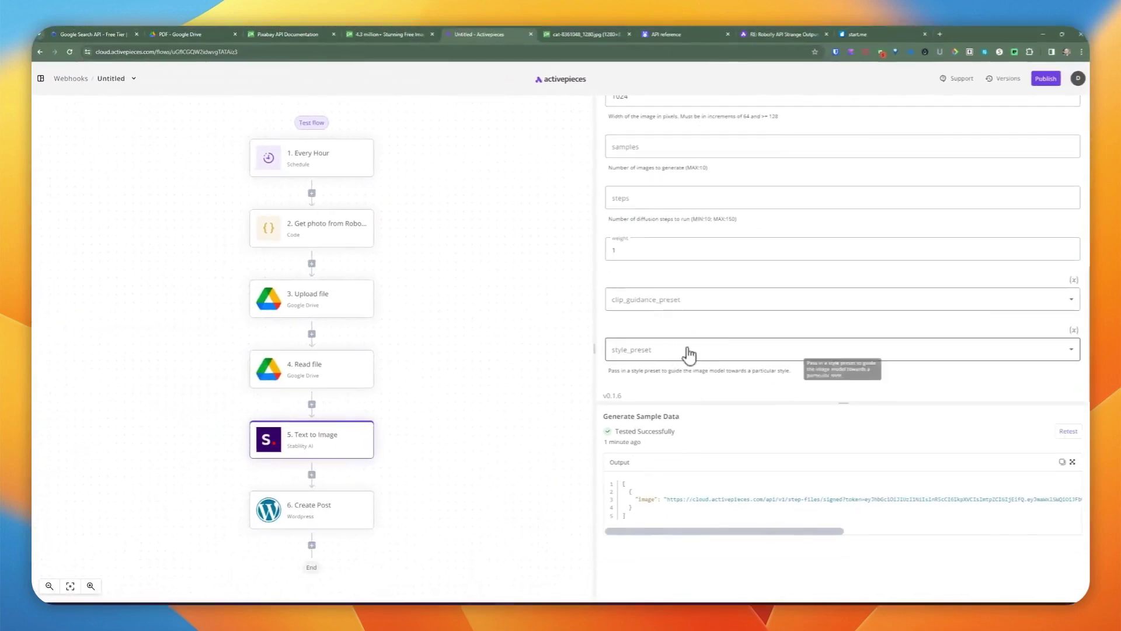
# Step: Enlarge the sample data area, retest the Text to Image step and inspect the image value in its output
pyautogui.scroll(3, 983, 378)
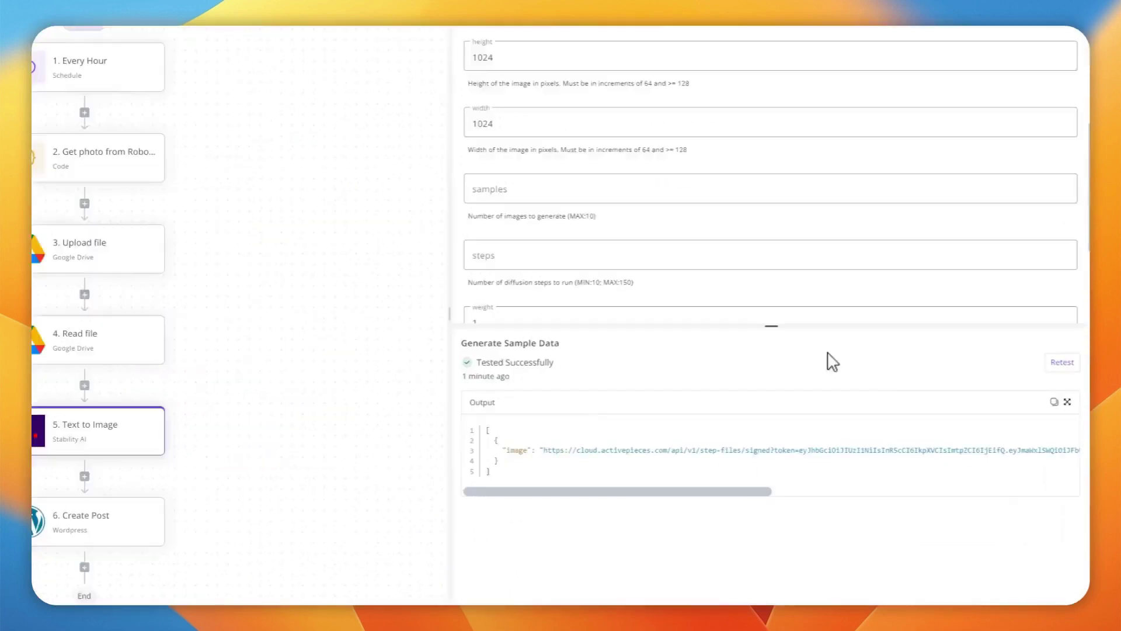
pyautogui.click(1049, 307)
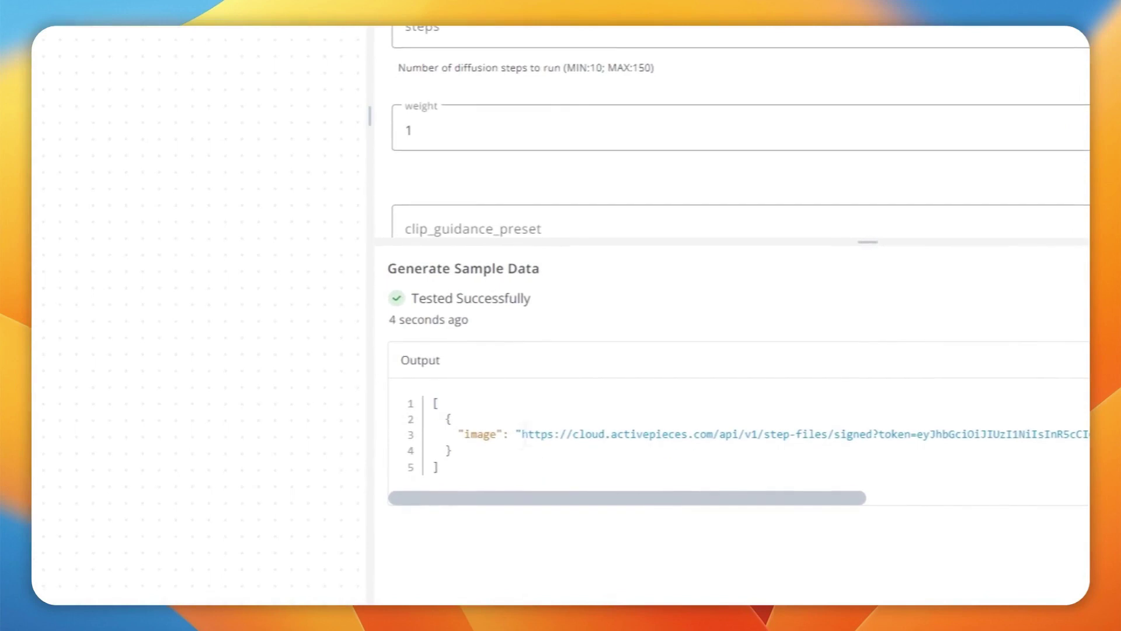
pyautogui.moveTo(444, 484); pyautogui.dragTo(461, 424)
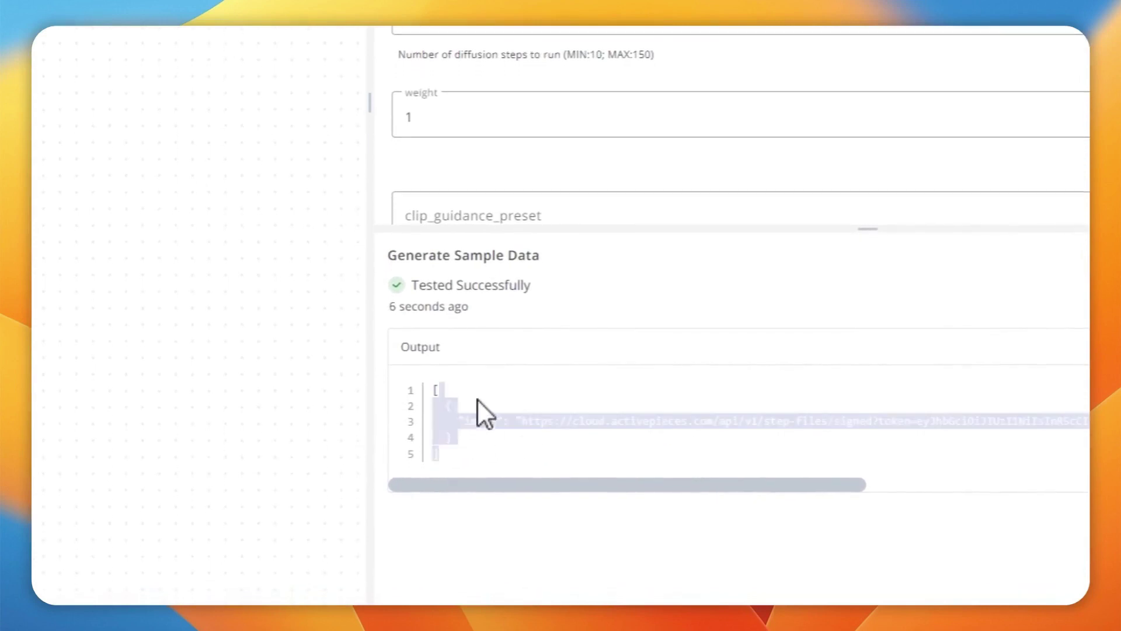
pyautogui.click(465, 408)
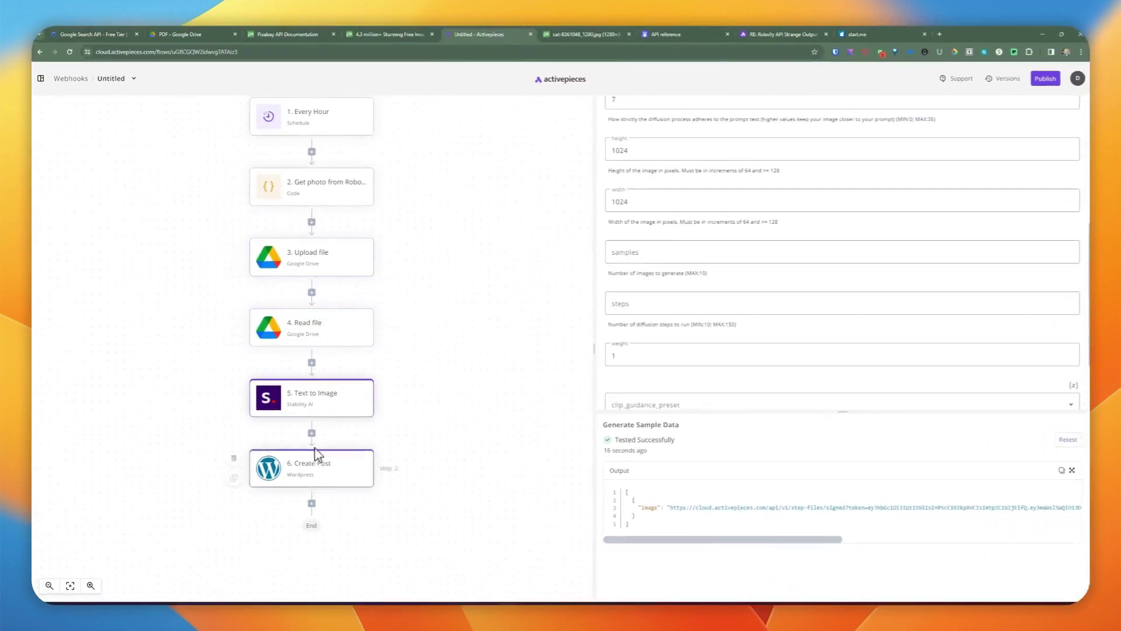
# Step: In the WordPress Create Post step, replace the Featured Media (URL) value with the image output of the Text to Image step
pyautogui.click(322, 467)
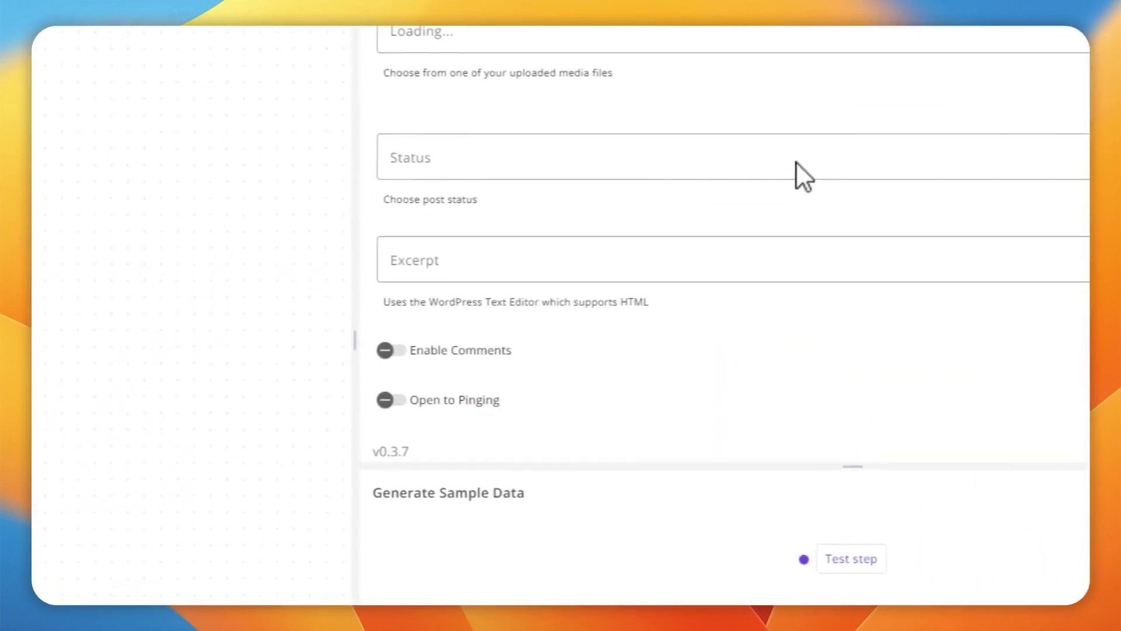
pyautogui.scroll(4, 517, 216)
pyautogui.click(566, 173)
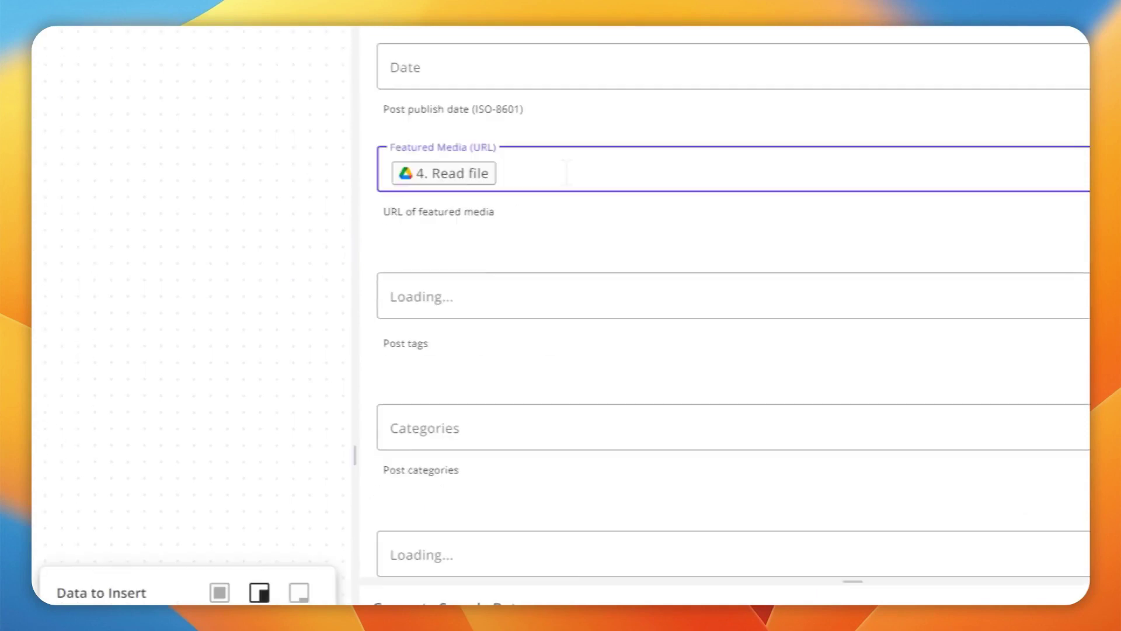
pyautogui.press('BackSpace')
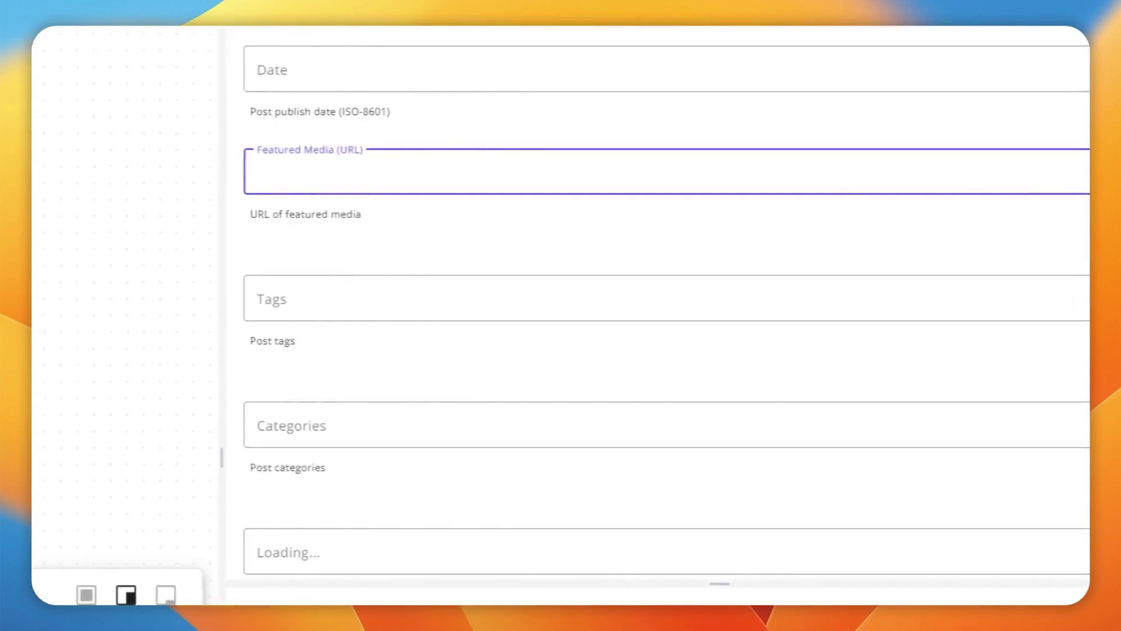
pyautogui.scroll(-5, 395, 514)
pyautogui.click(315, 483)
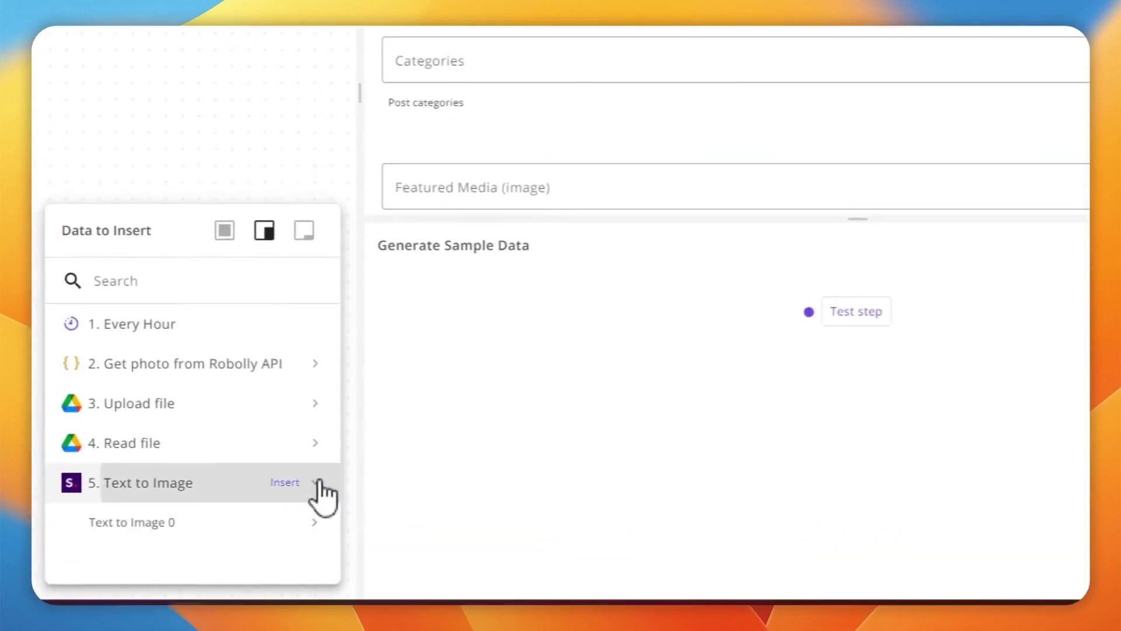
pyautogui.click(318, 418)
pyautogui.click(818, 170)
pyautogui.click(580, 484)
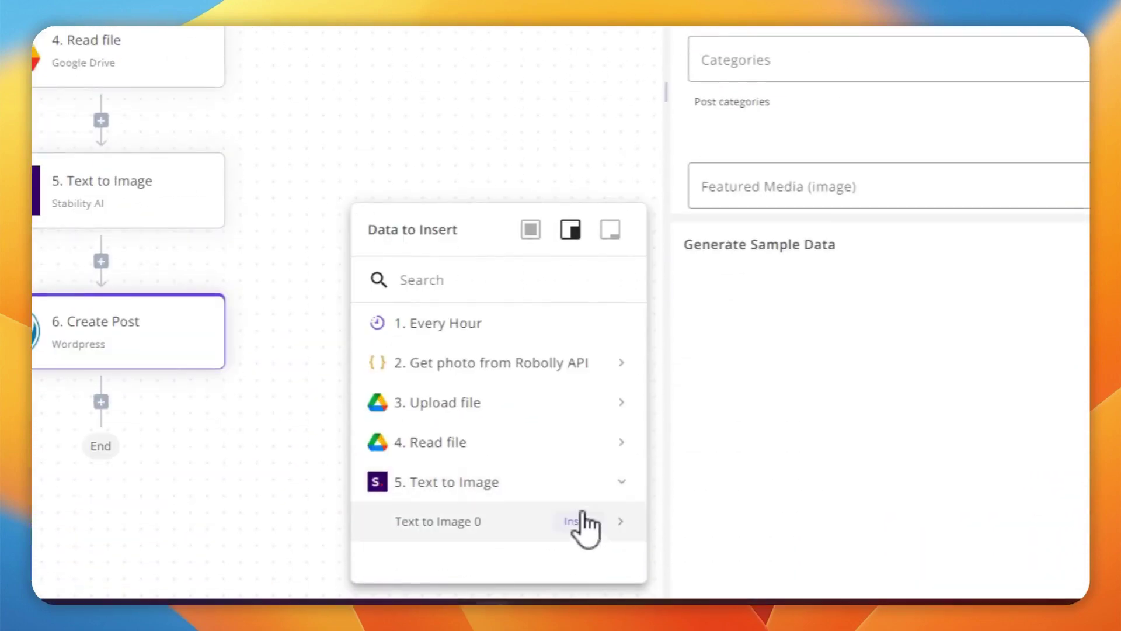
pyautogui.click(623, 523)
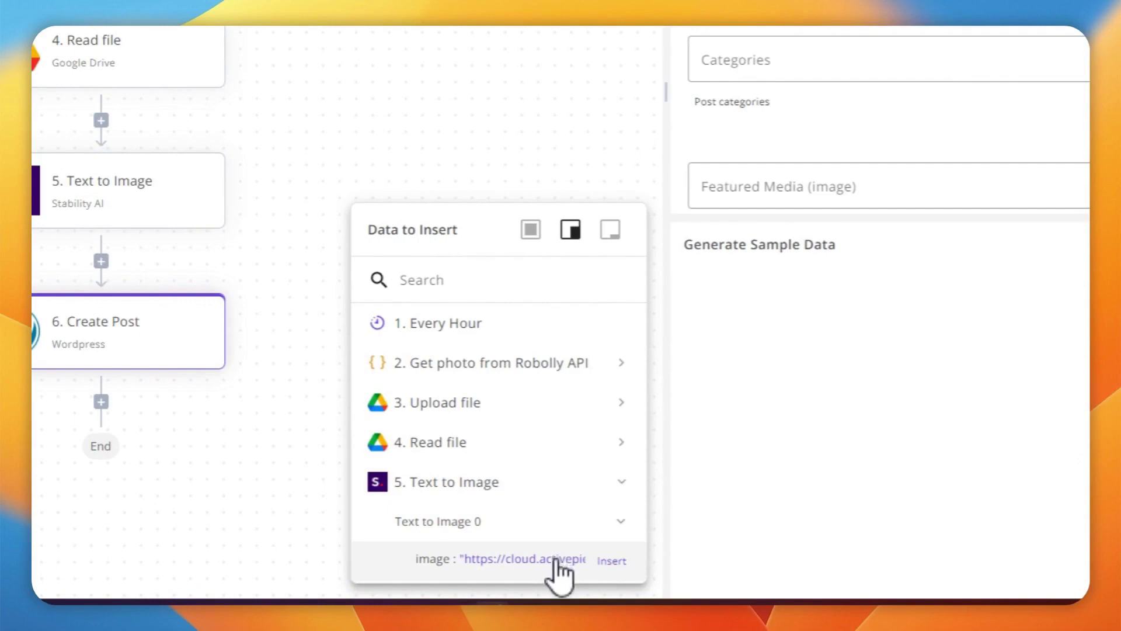
pyautogui.click(610, 562)
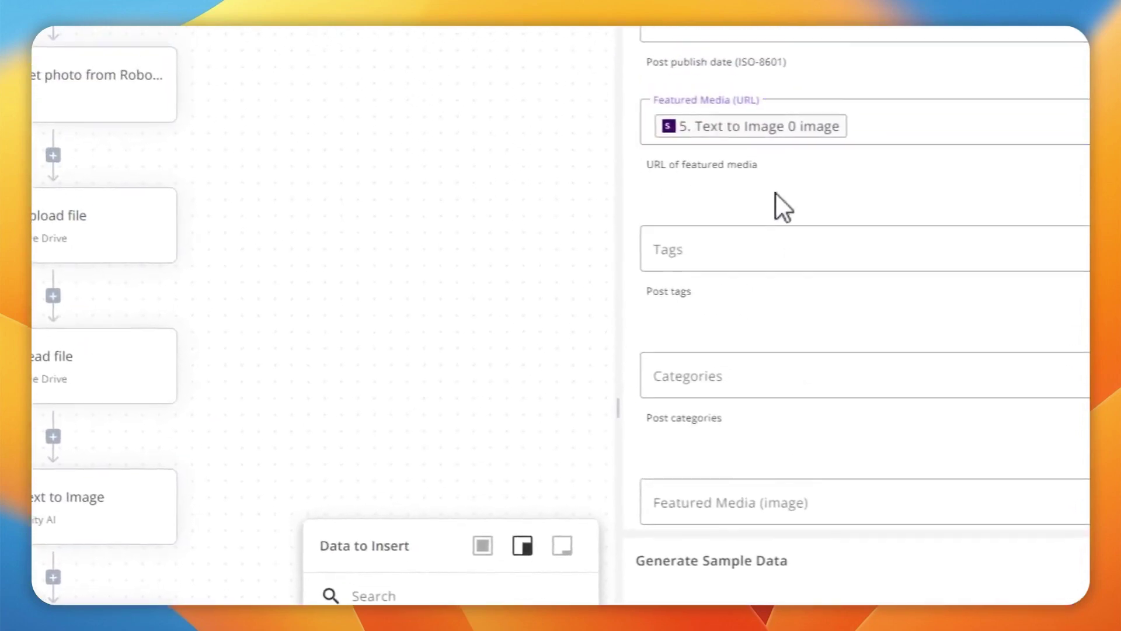
# Step: Move the Google Drive Upload file step directly below Text to Image and replace its File value with the Text to Image output's image
pyautogui.click(294, 96)
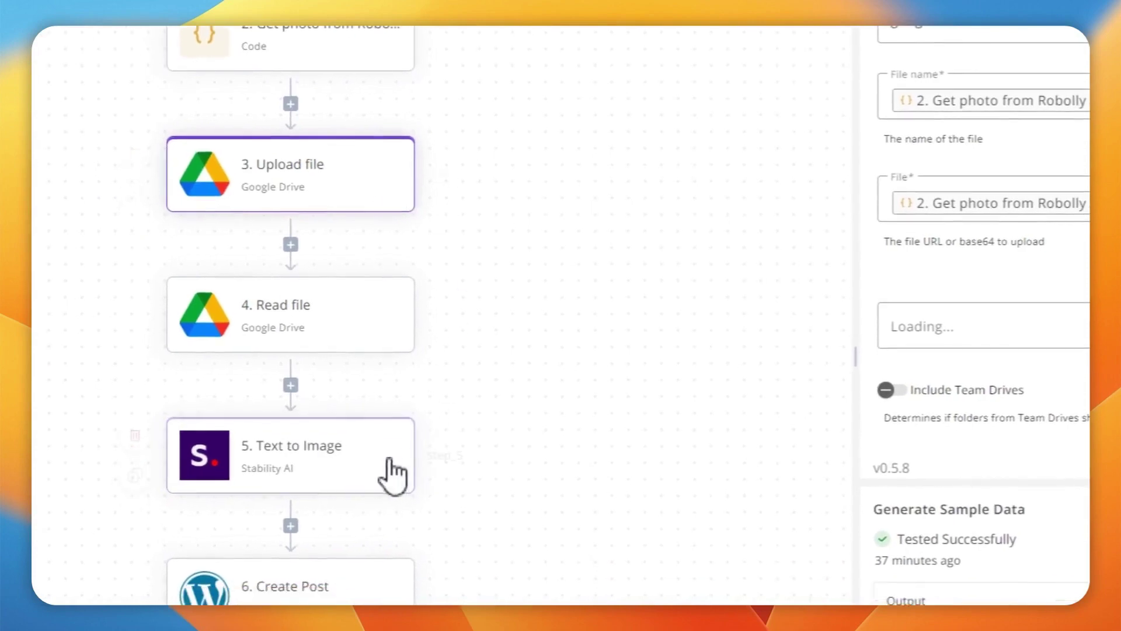
pyautogui.moveTo(320, 221); pyautogui.dragTo(300, 263)
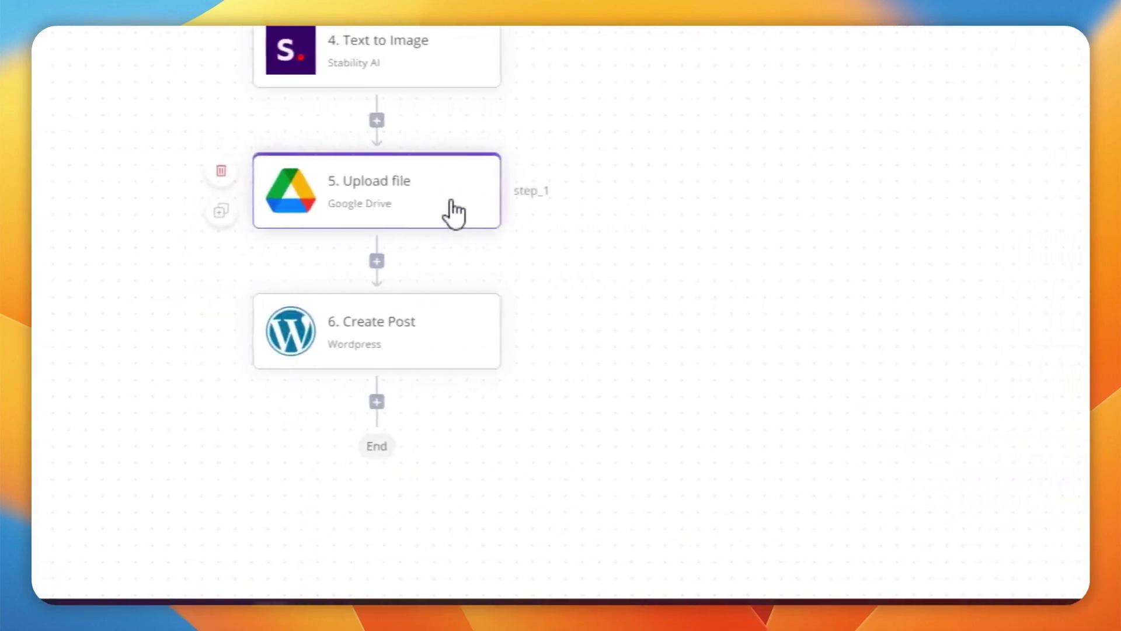
pyautogui.click(461, 200)
pyautogui.scroll(4, 776, 234)
pyautogui.click(774, 269)
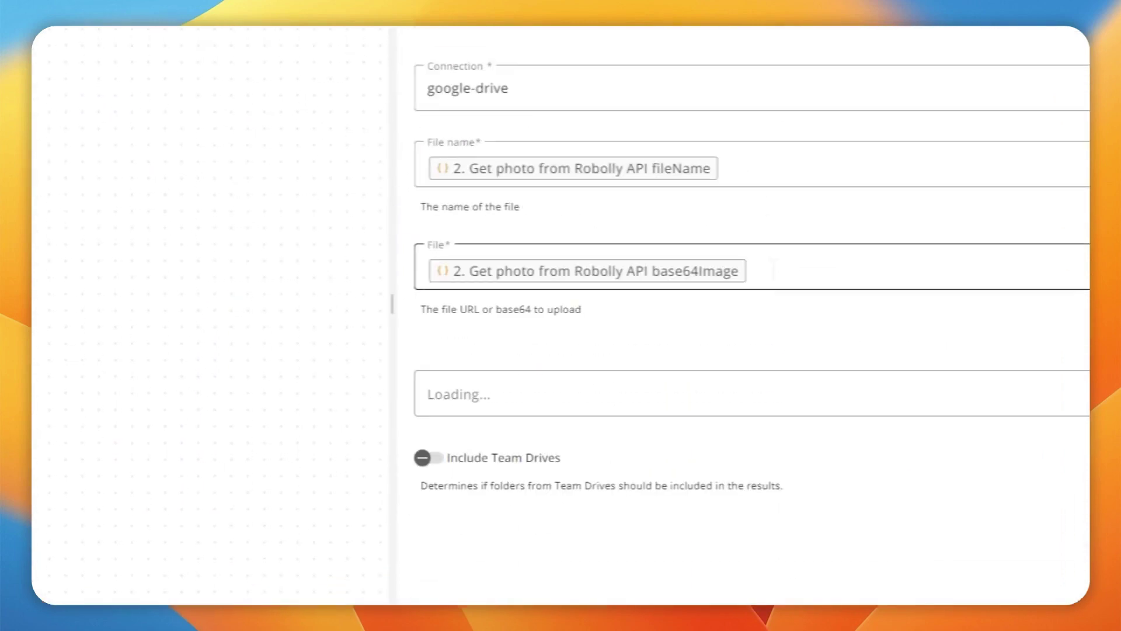
pyautogui.press('BackSpace')
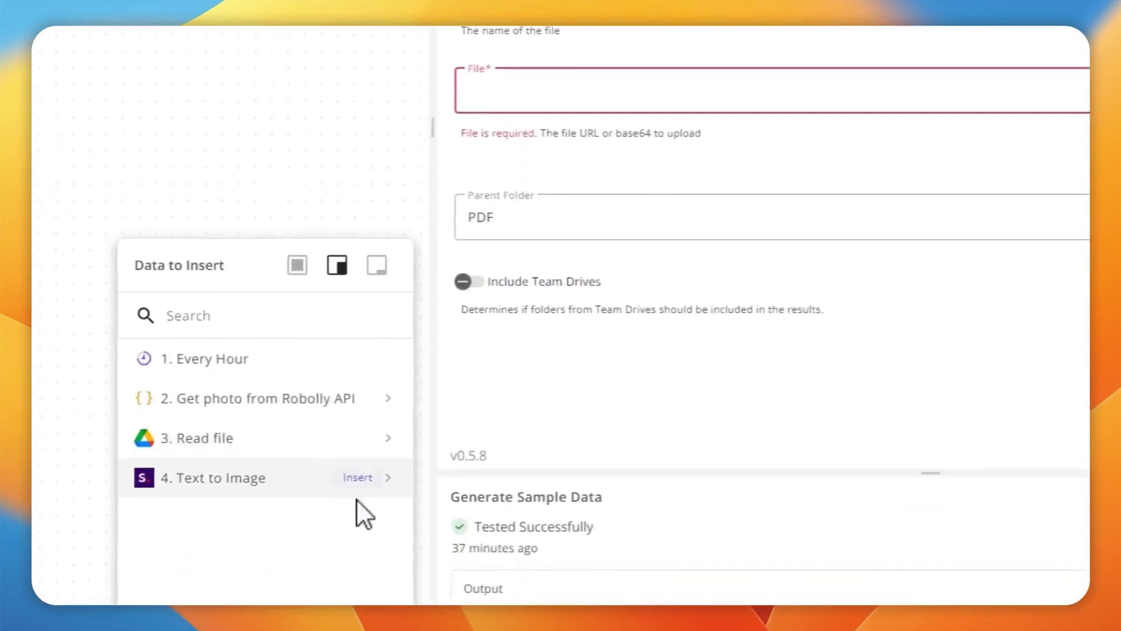
pyautogui.click(392, 444)
pyautogui.click(388, 482)
pyautogui.click(351, 519)
pyautogui.click(689, 230)
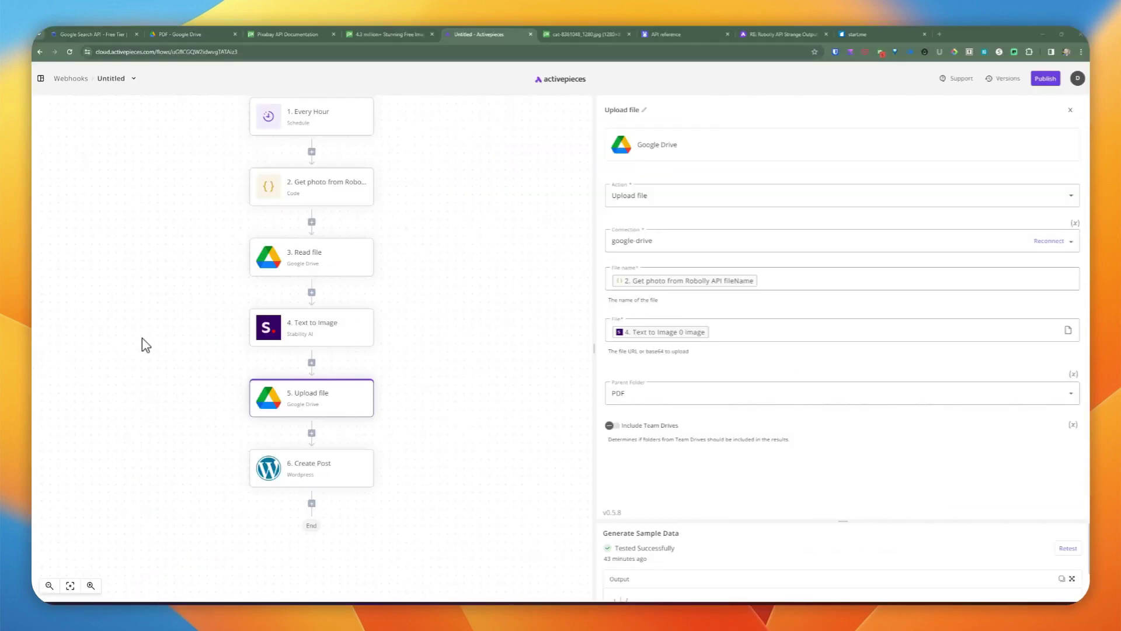